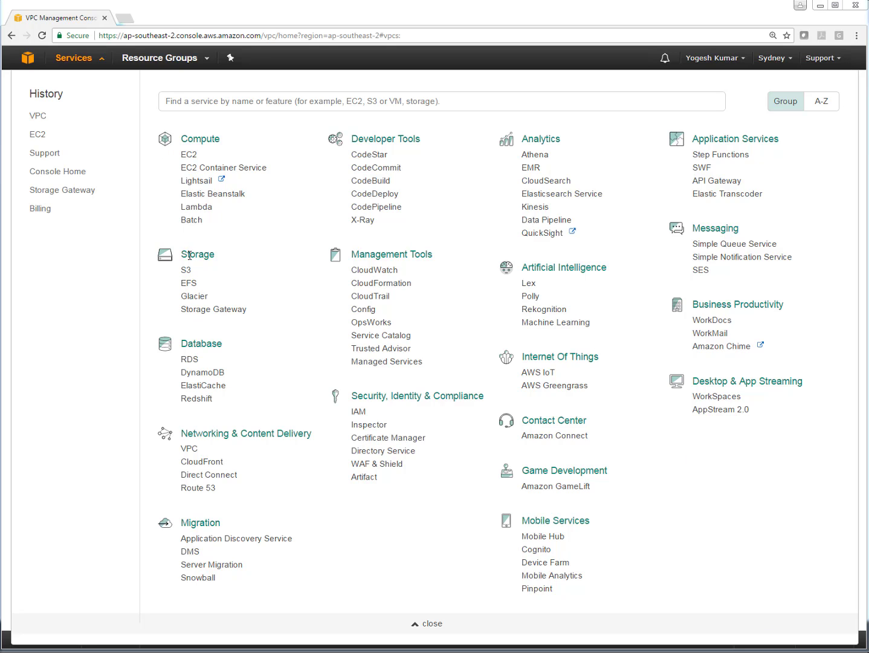
- Open the VPC service and look over the VPC wizard's configuration types without creating anything
click(188, 449)
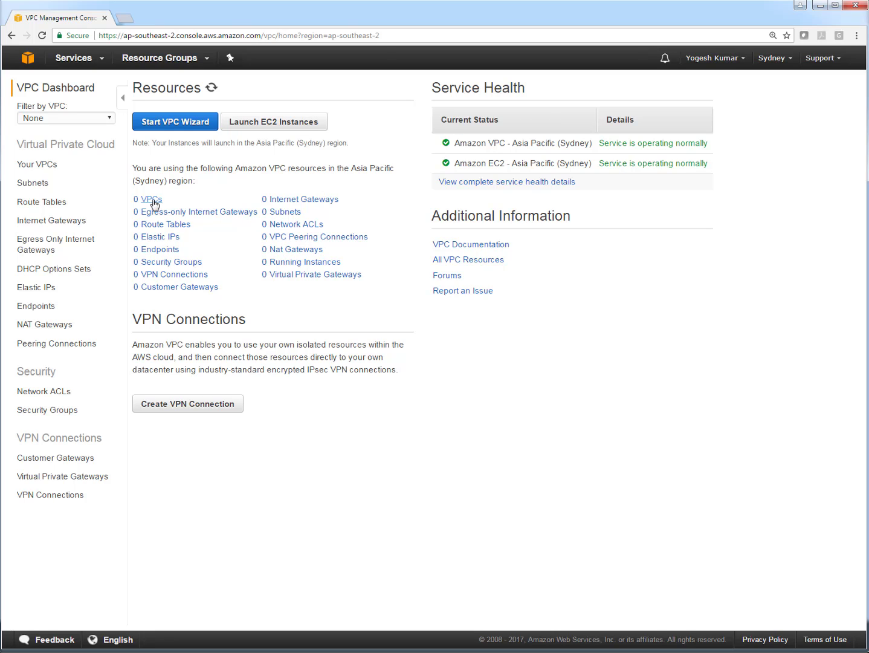
click(198, 123)
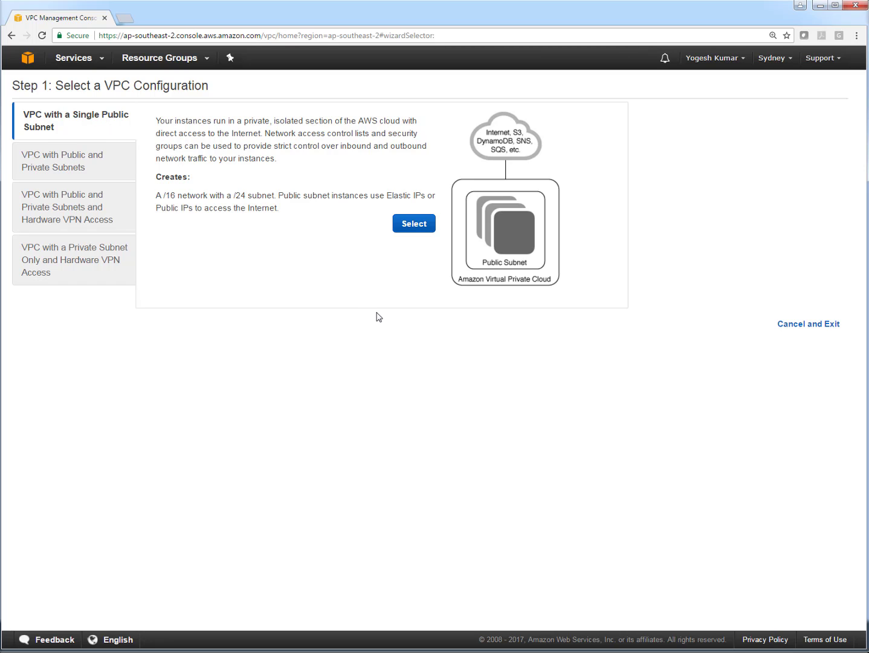
click(794, 324)
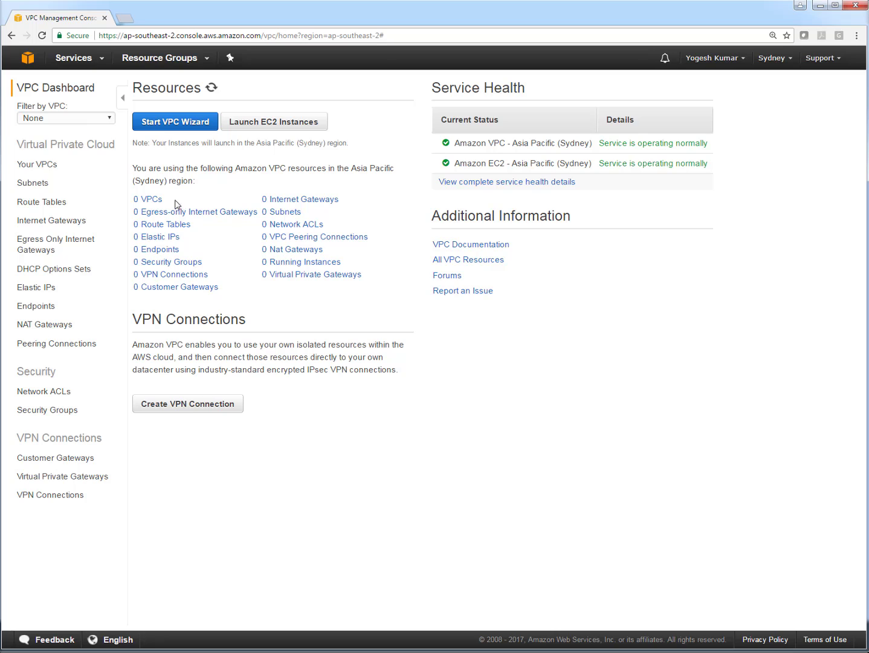
- Create a VPC named awslab-vpc with the IPv4 CIDR block 172.16.0.0/16
click(149, 199)
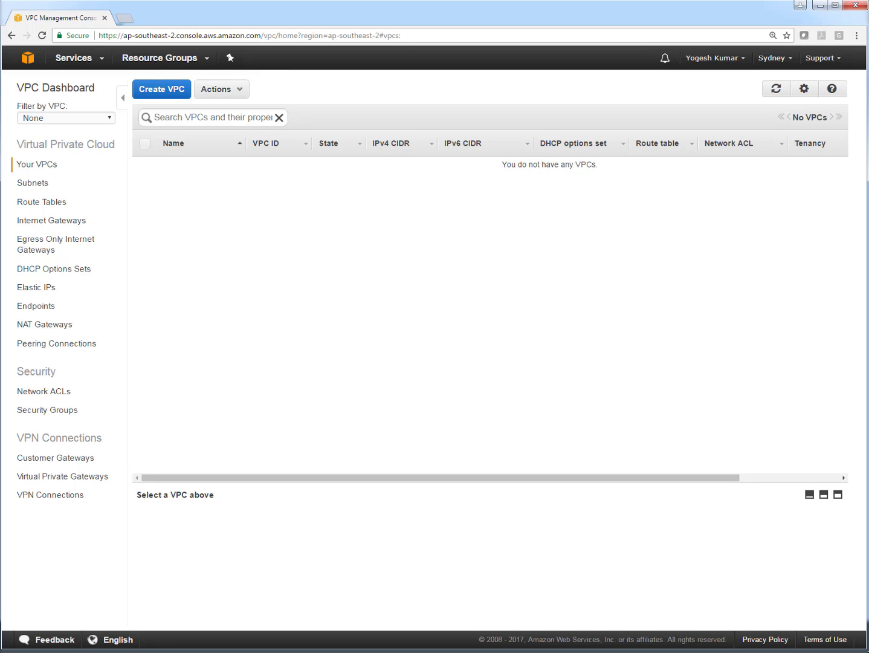
click(162, 92)
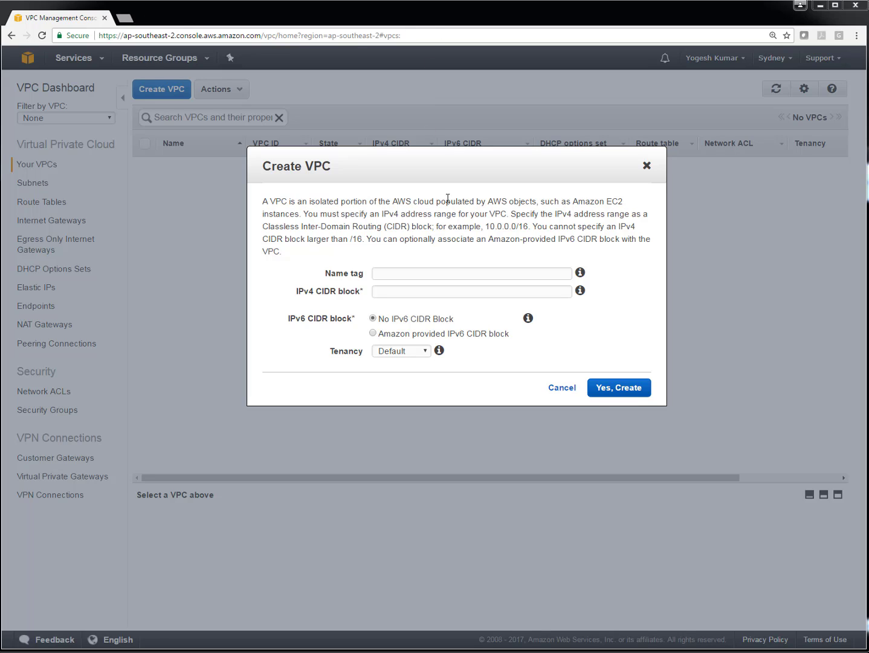
click(424, 275)
text(awslab-vpc)
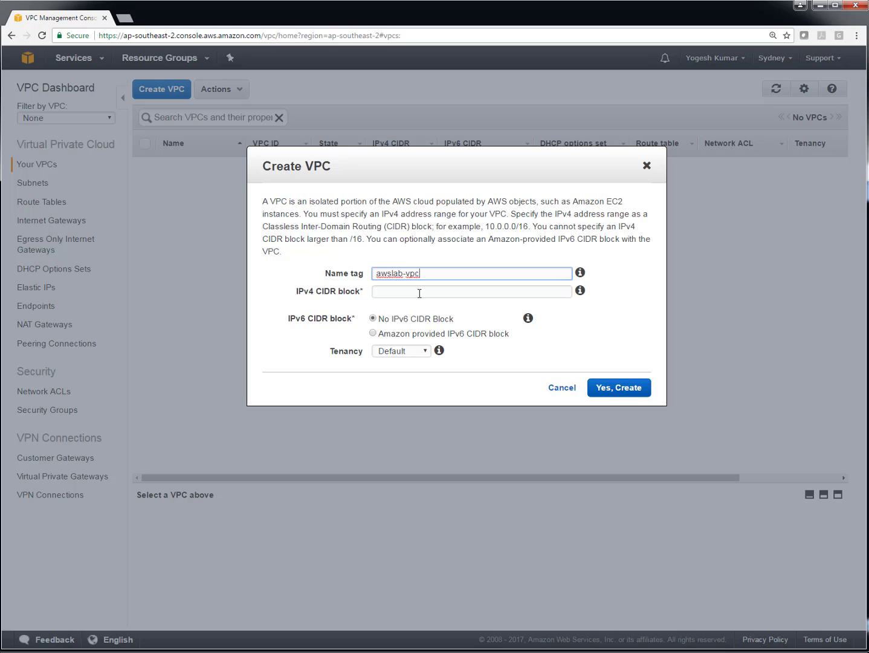
click(415, 292)
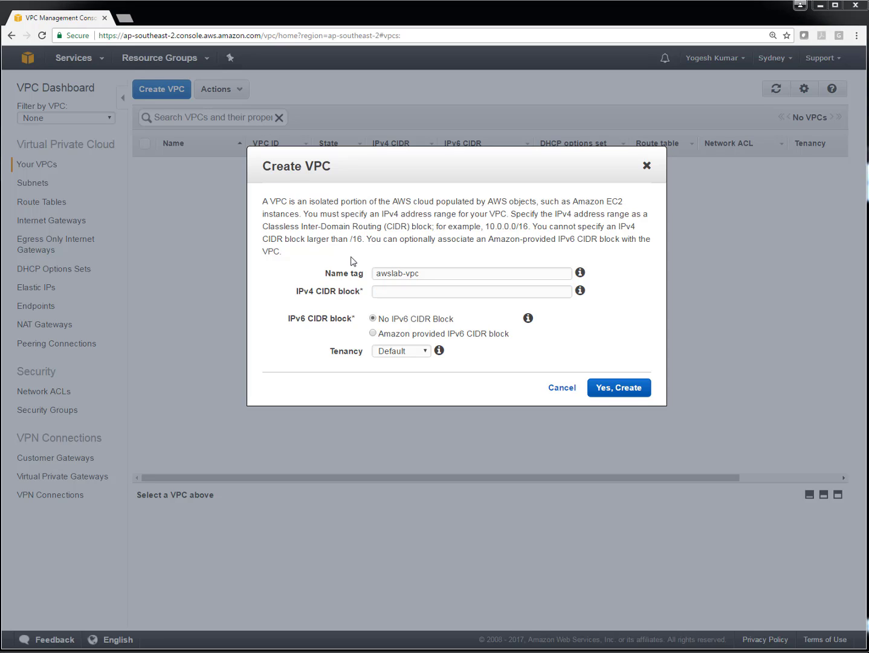
click(403, 290)
text(172.16.0.0/16)
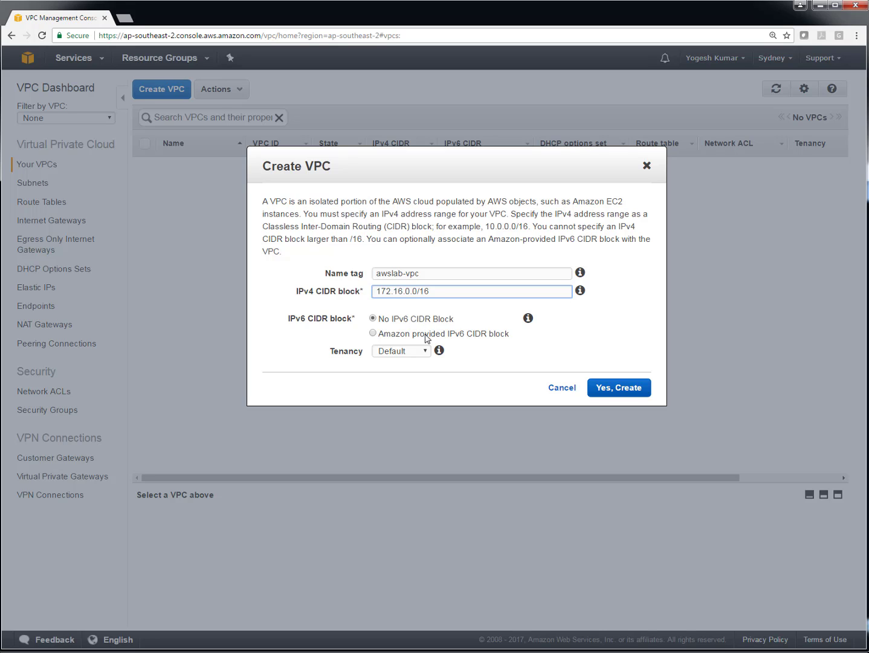
click(618, 389)
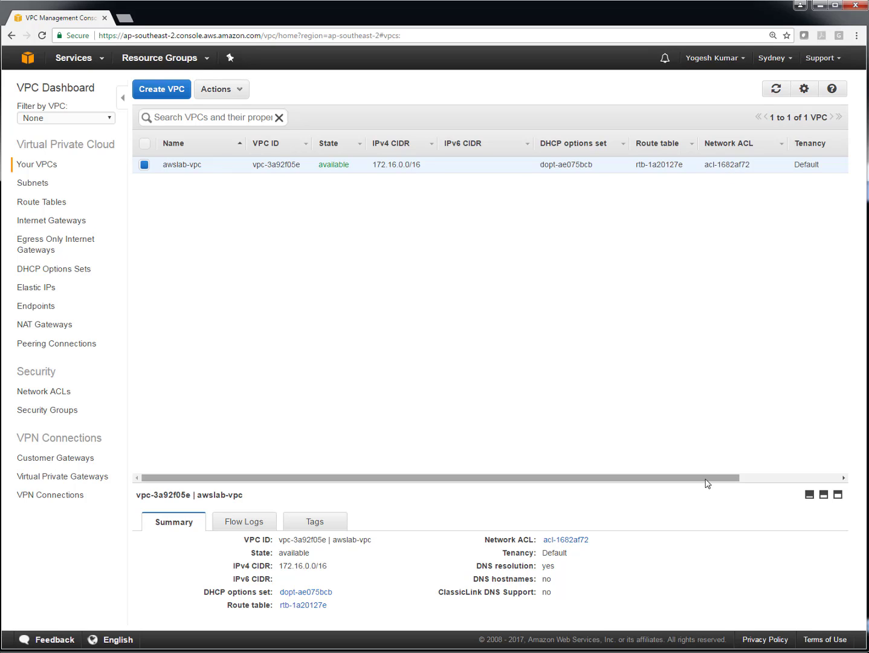
- Check whether awslab-vpc is a default VPC and which DHCP options sets can be assigned to it
drag(707, 482, 826, 485)
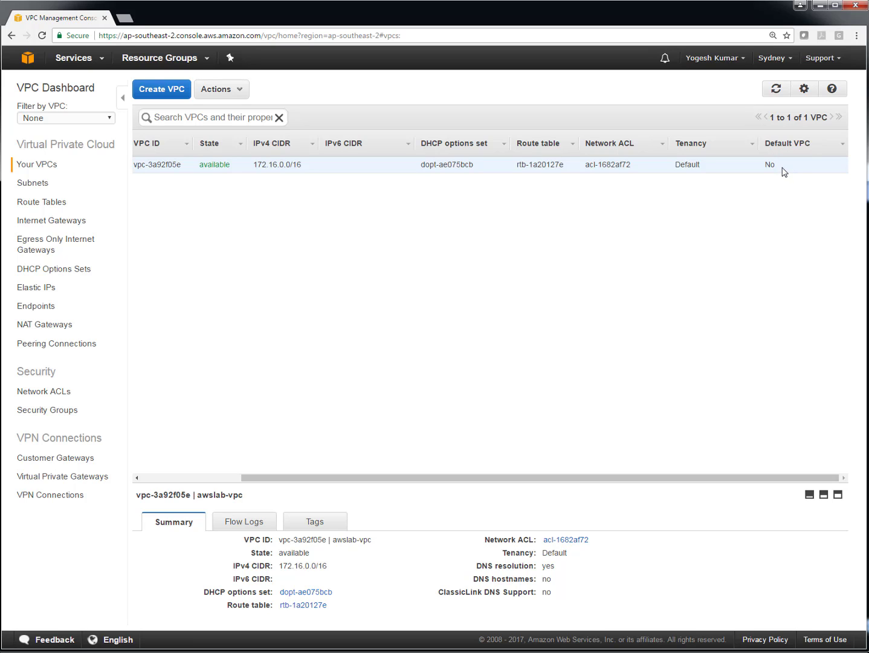
drag(388, 480, 241, 477)
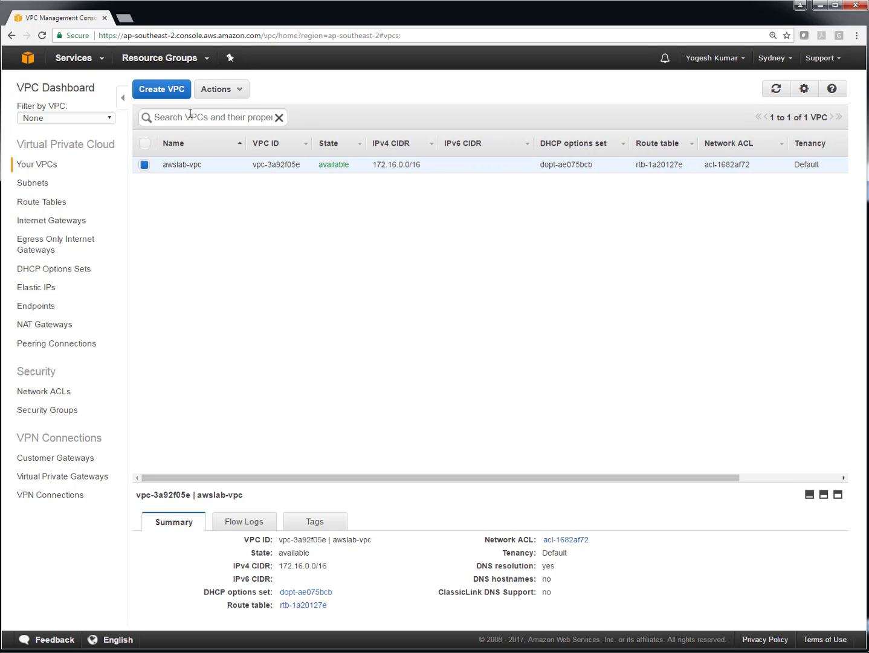
click(240, 91)
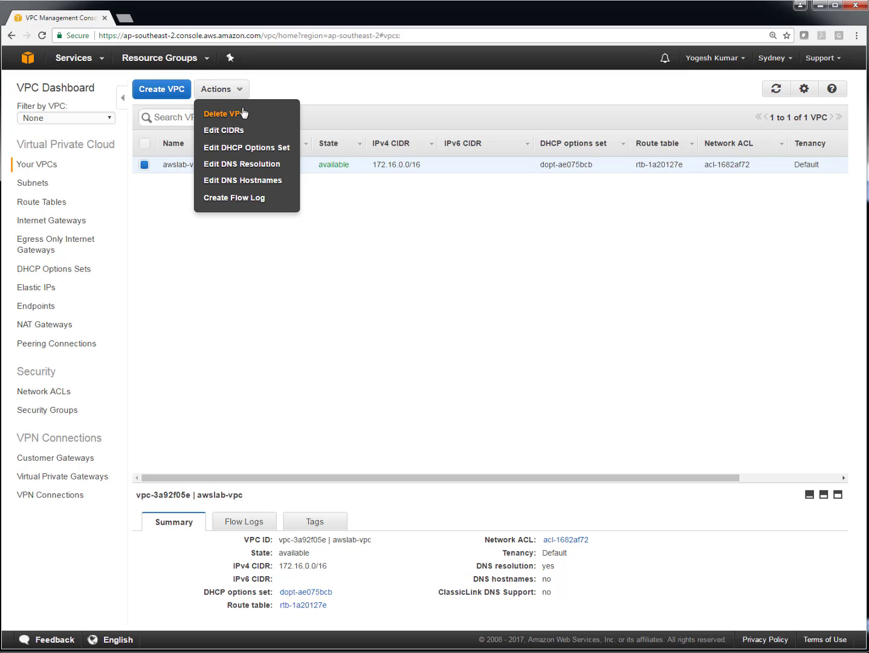
click(242, 151)
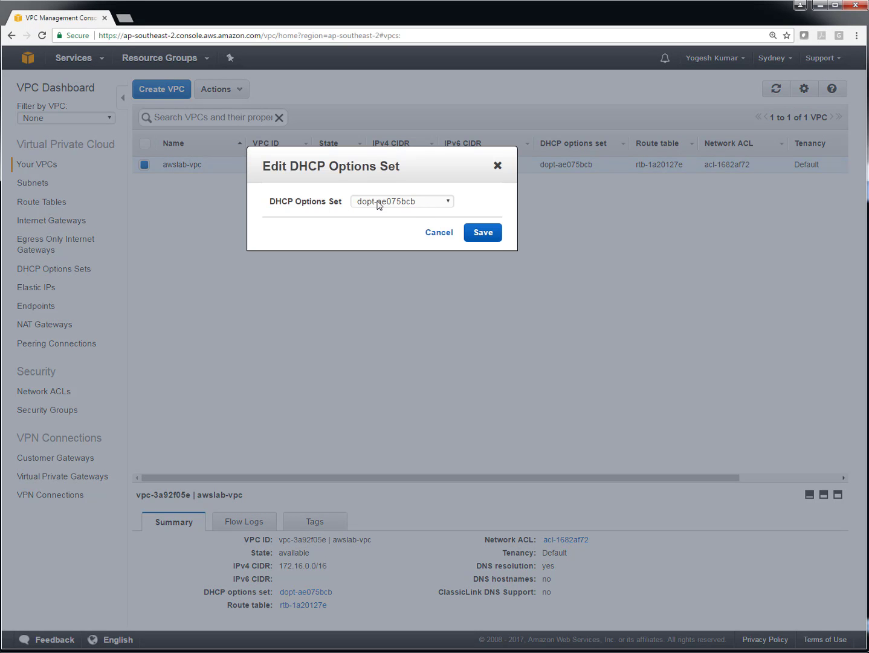
click(408, 204)
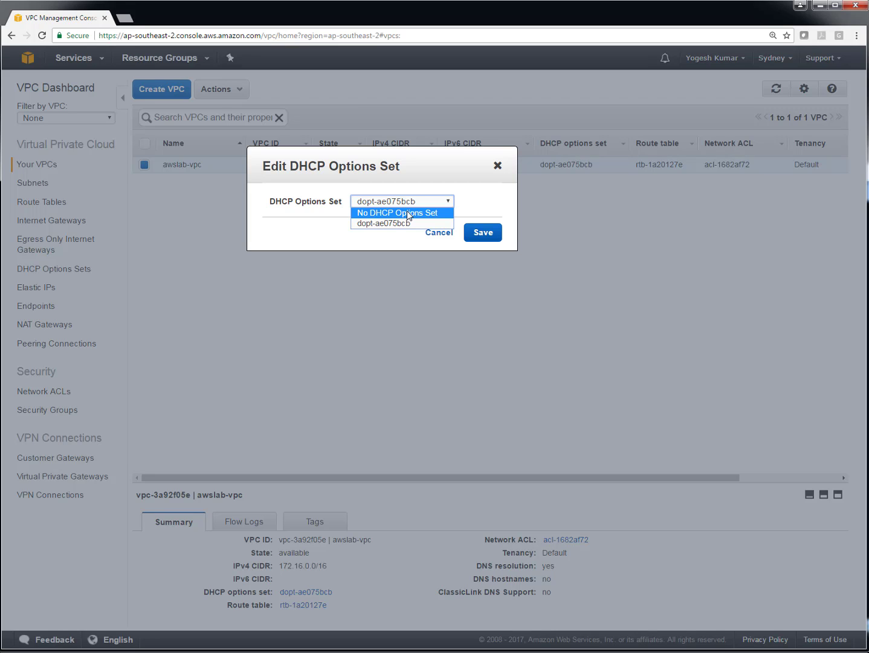
click(447, 236)
click(447, 236)
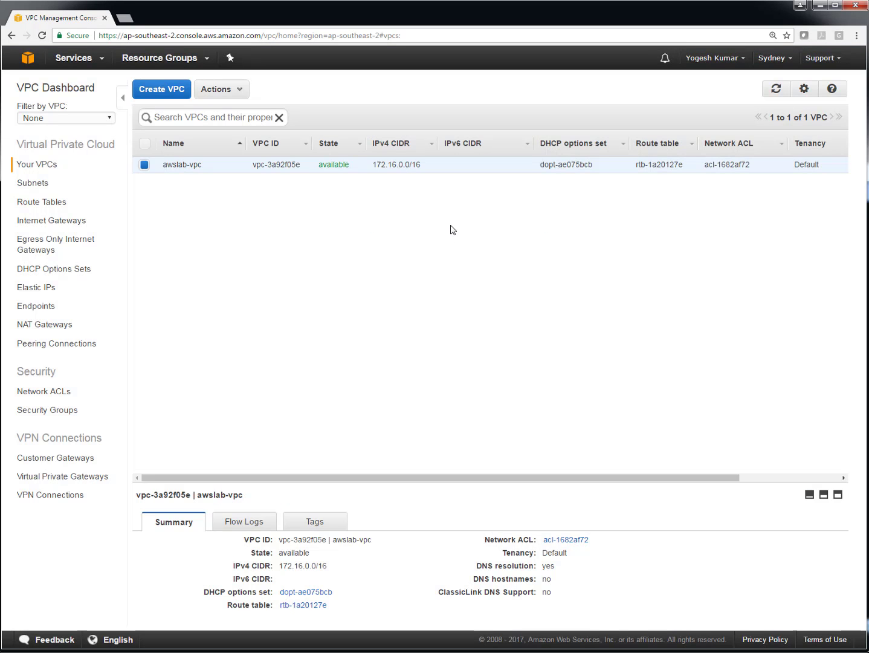
- Review the DNS resolution setting and the other actions available for awslab-vpc
click(229, 91)
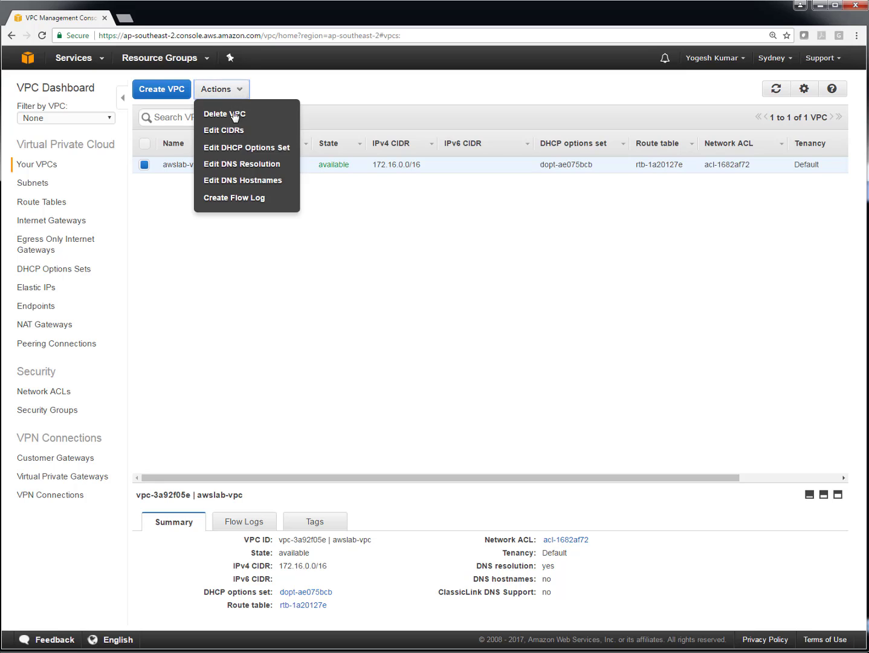
click(254, 165)
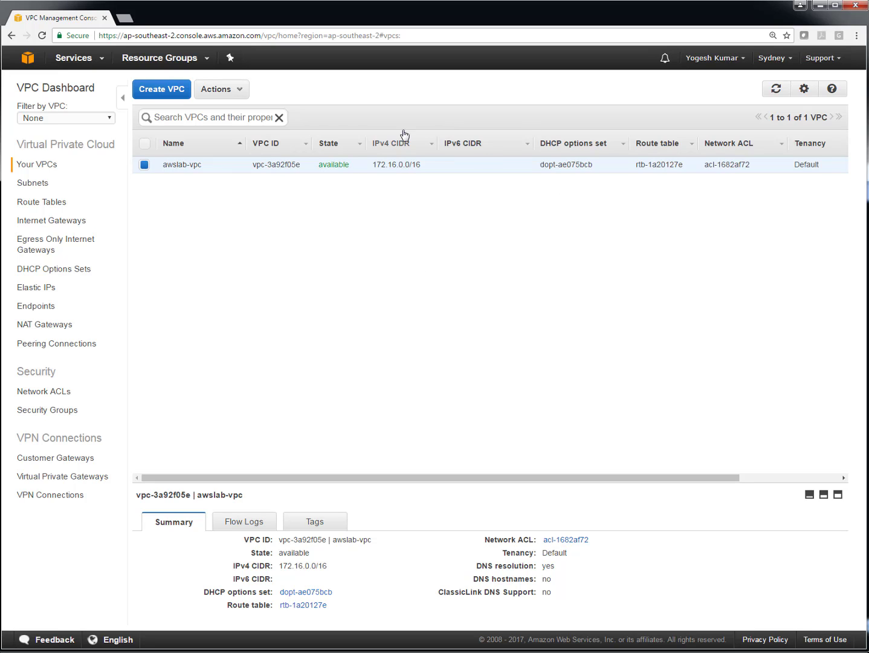
click(200, 89)
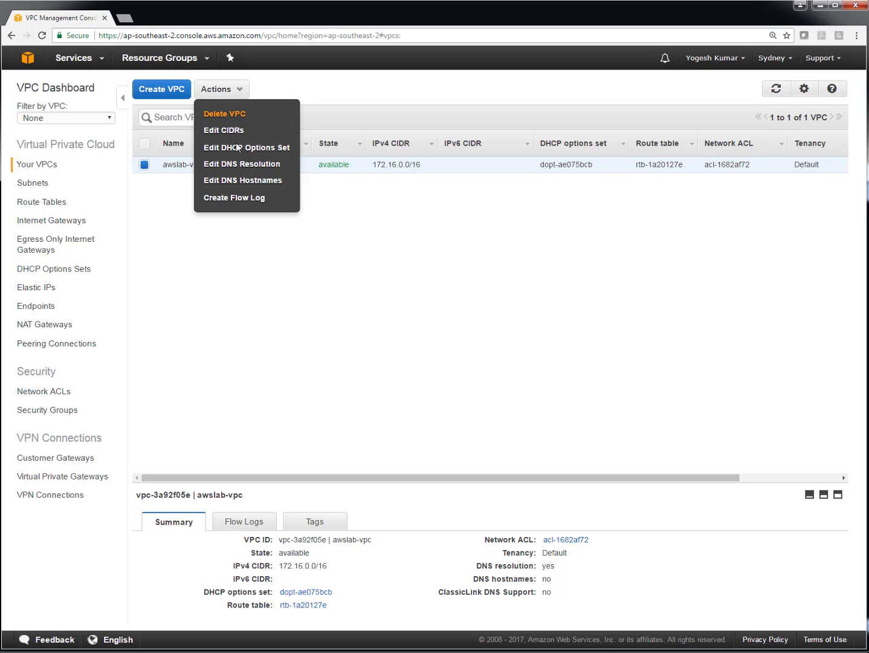
click(370, 265)
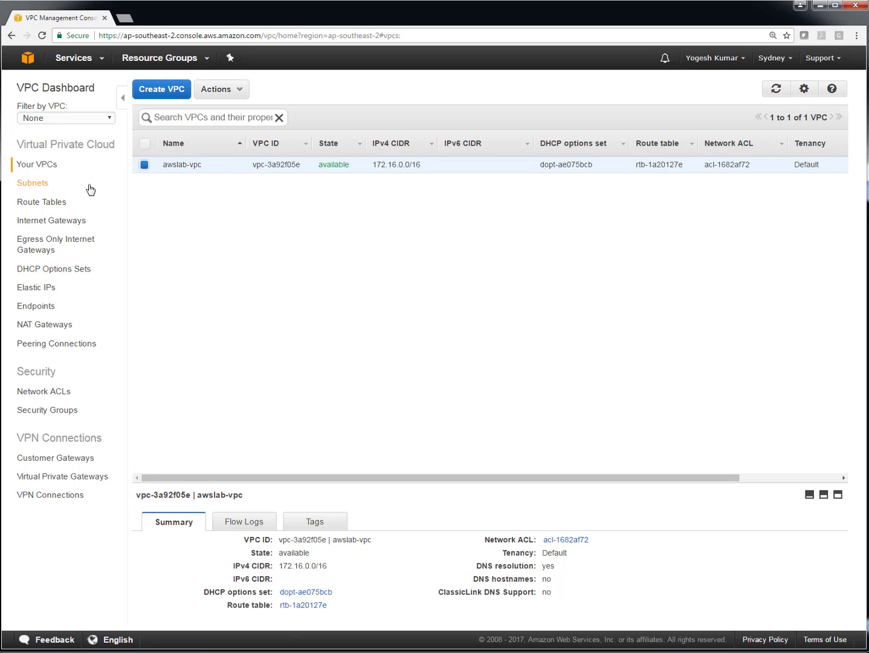
mouse_move(184, 165)
drag(188, 165, 161, 166)
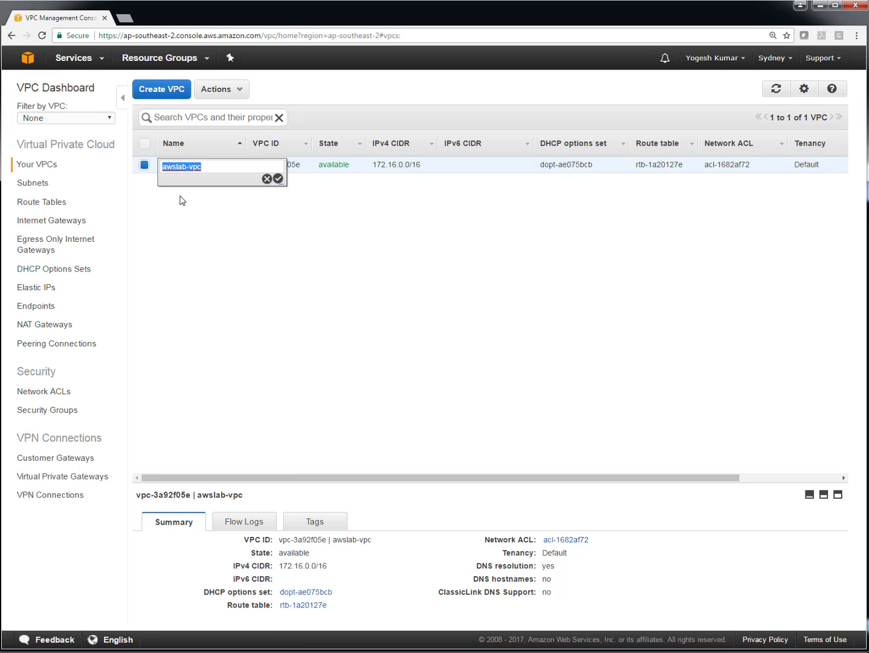
click(259, 241)
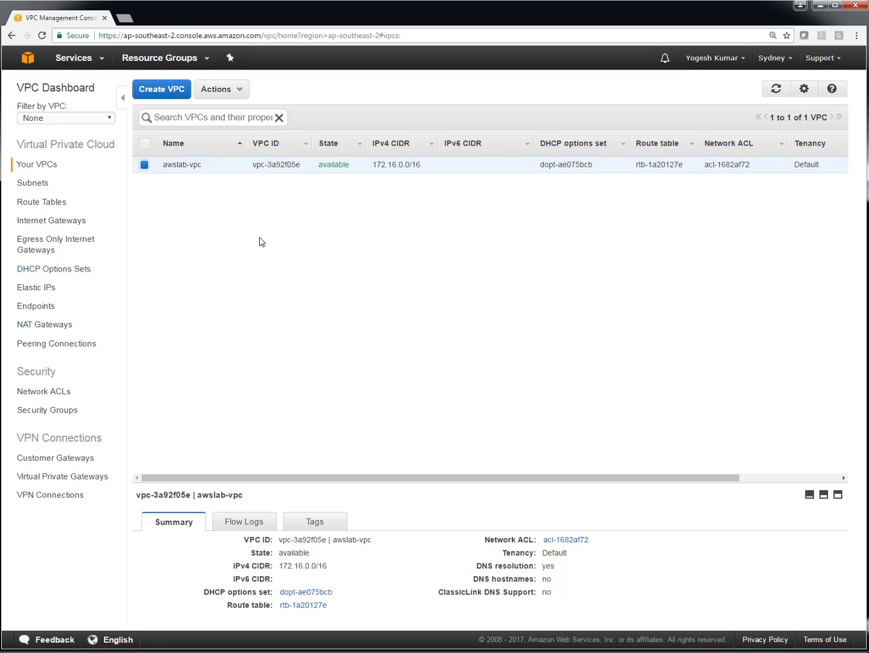
- Start a new subnet with the name tag awslab-subnet-public in the awslab-vpc VPC
click(34, 188)
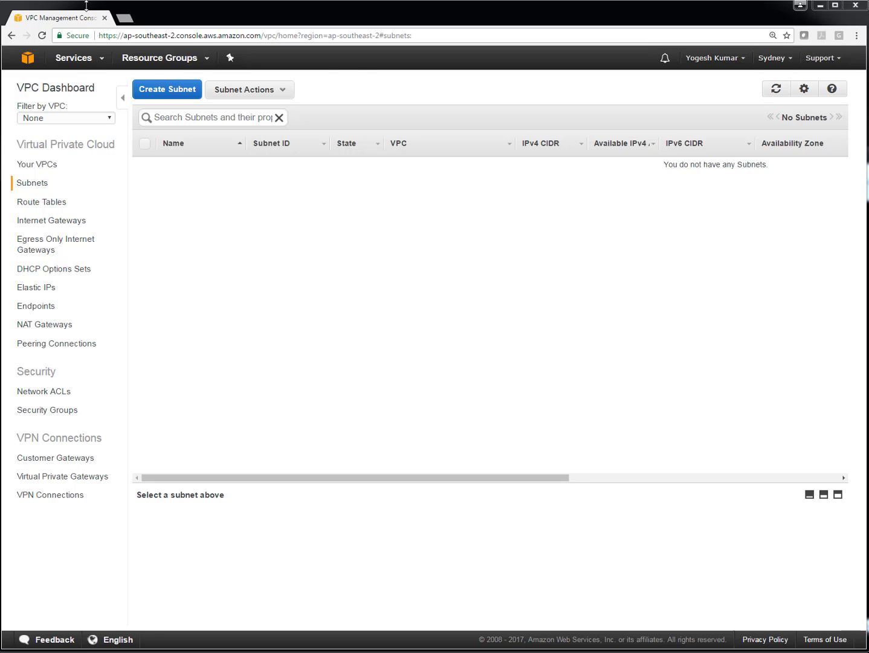
click(175, 91)
click(384, 235)
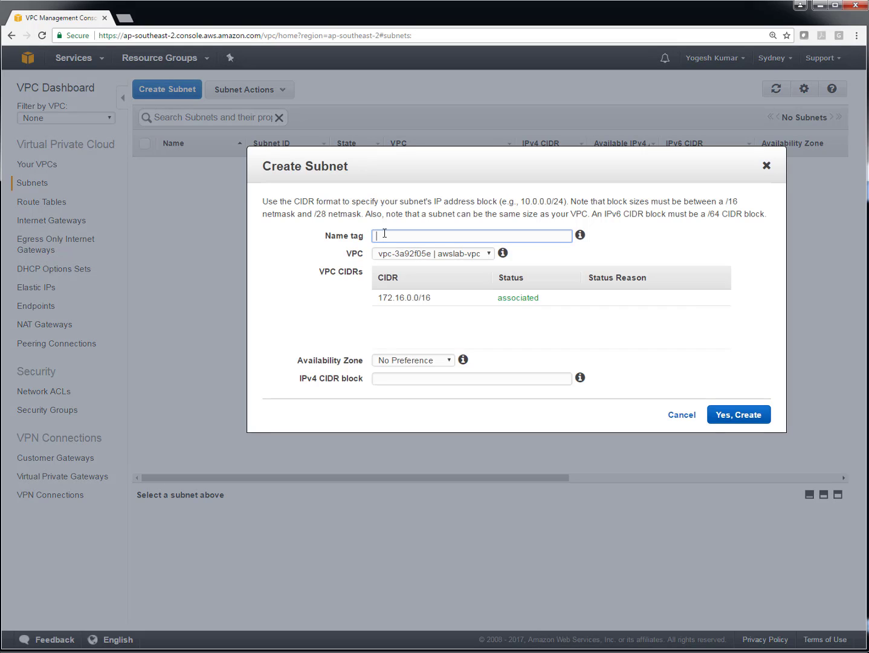
text(awslab-subnet-public)
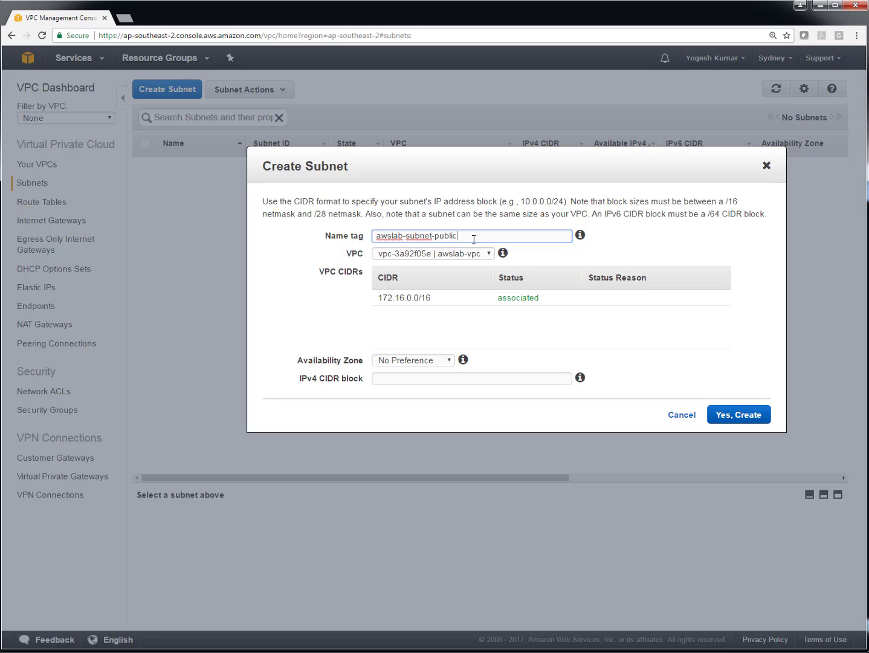
click(464, 258)
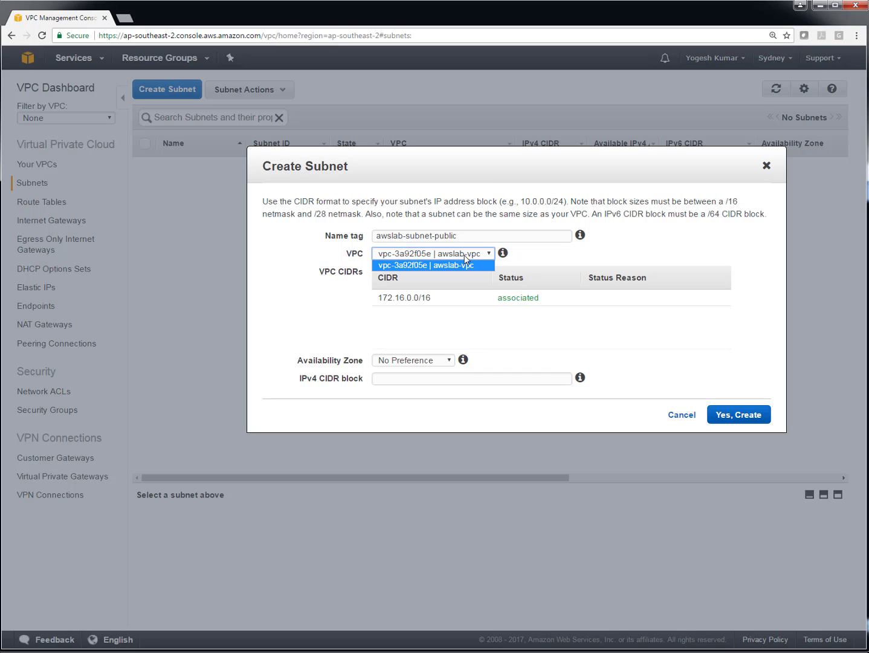
click(464, 259)
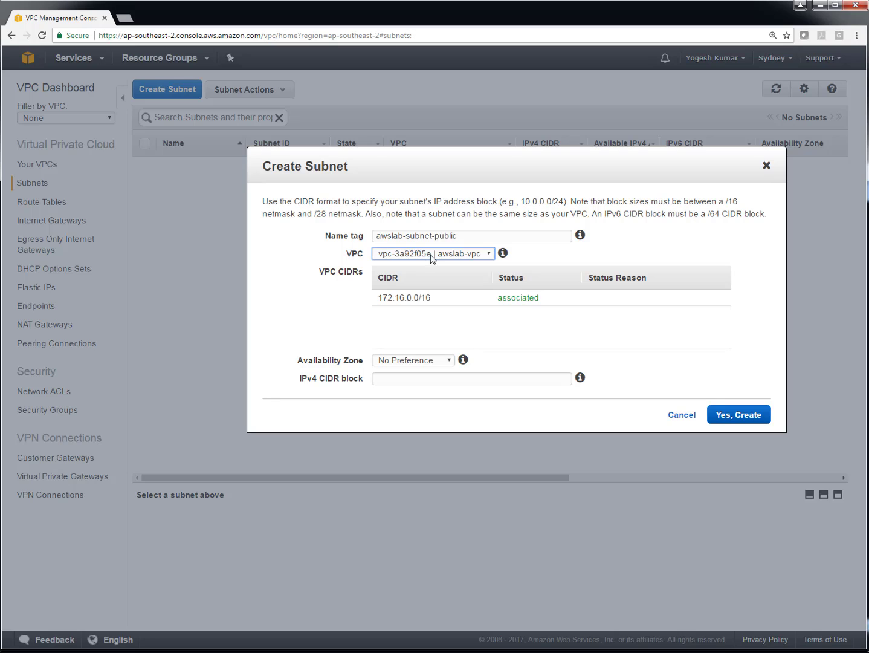
click(416, 298)
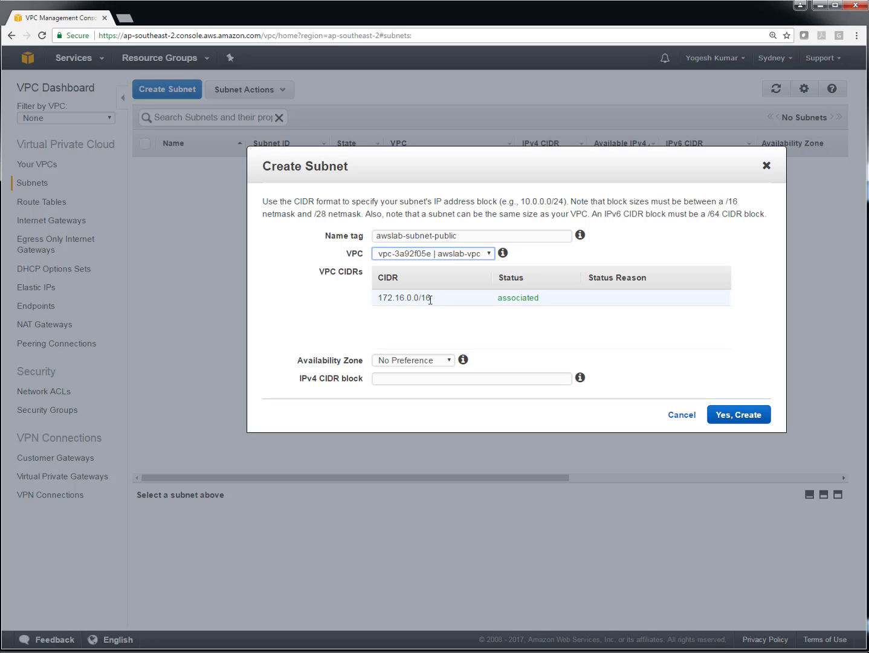
- Set the new subnet's availability zone to ap-southeast-2a
click(423, 360)
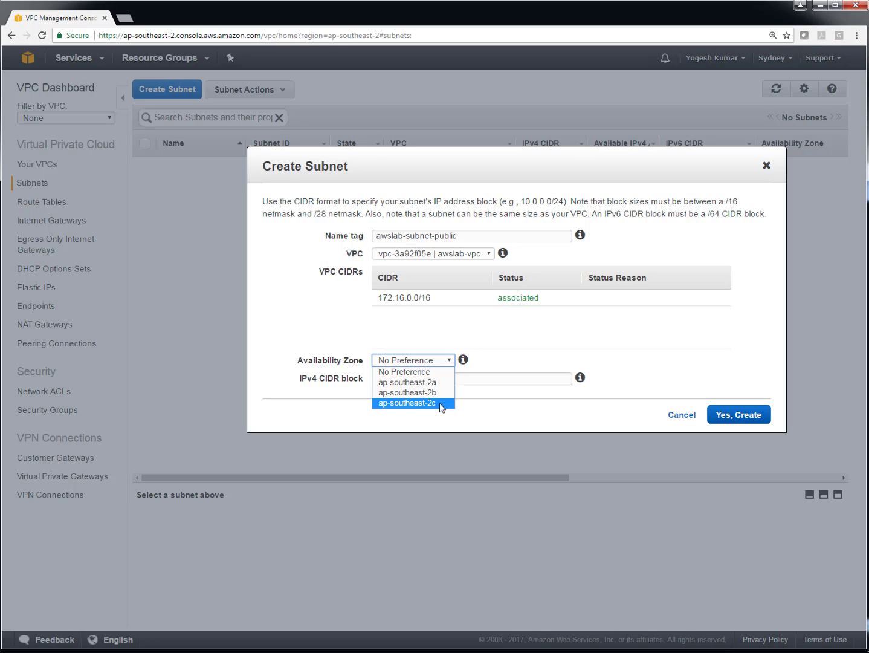
click(531, 329)
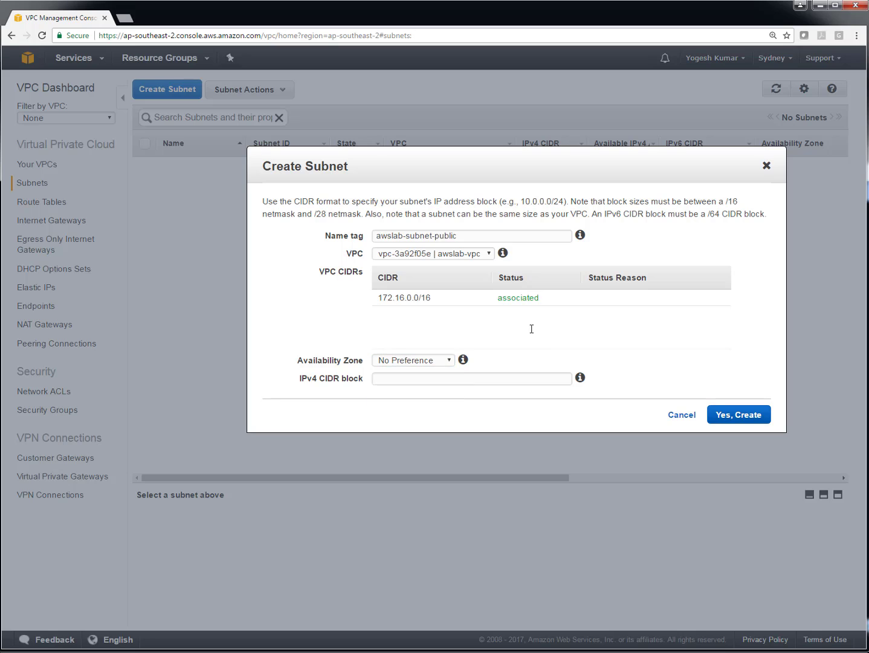
click(447, 361)
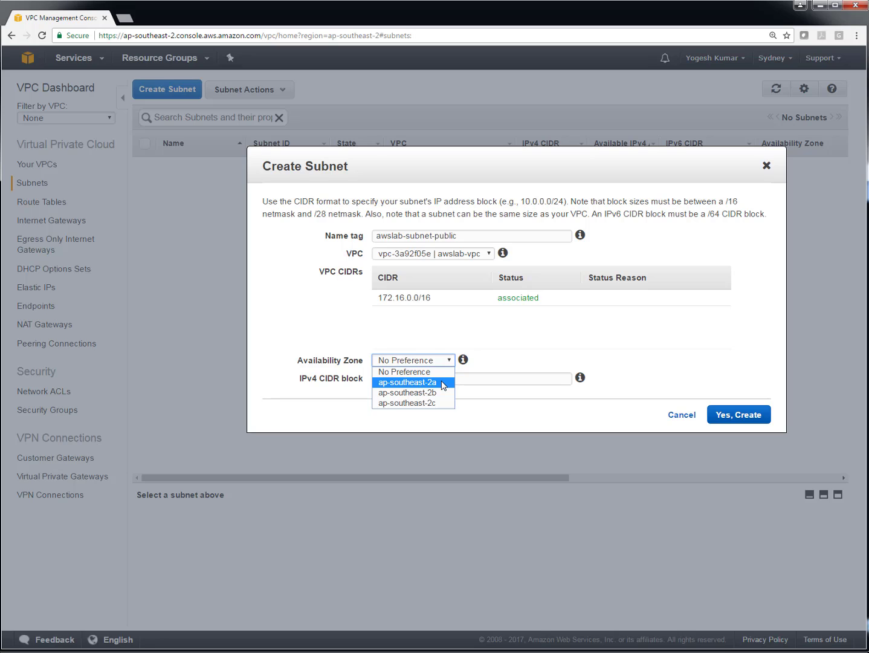
click(444, 383)
- Give the public subnet the IPv4 CIDR block 172.16.1.0/24 and create it
click(442, 381)
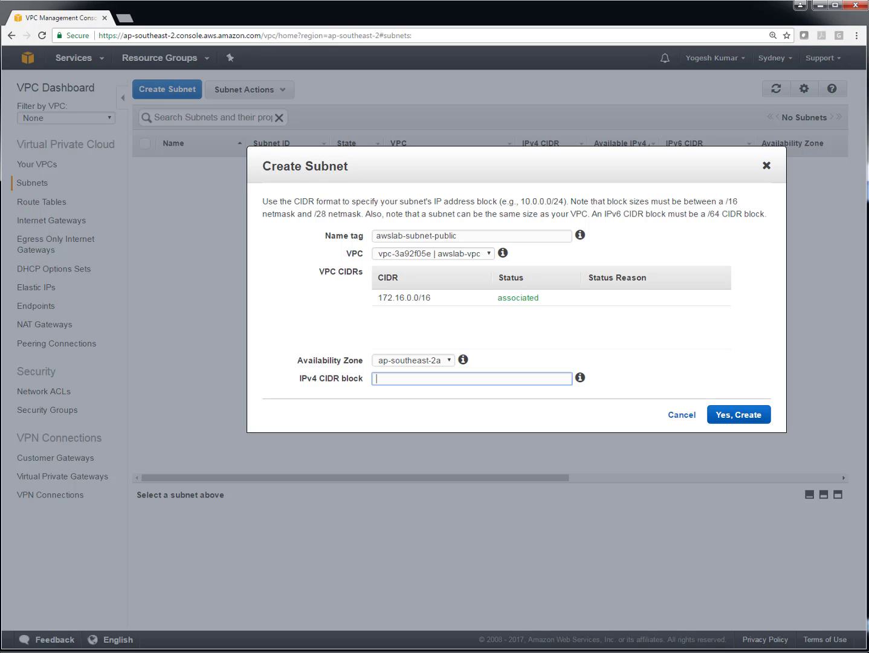
key(alt+Tab)
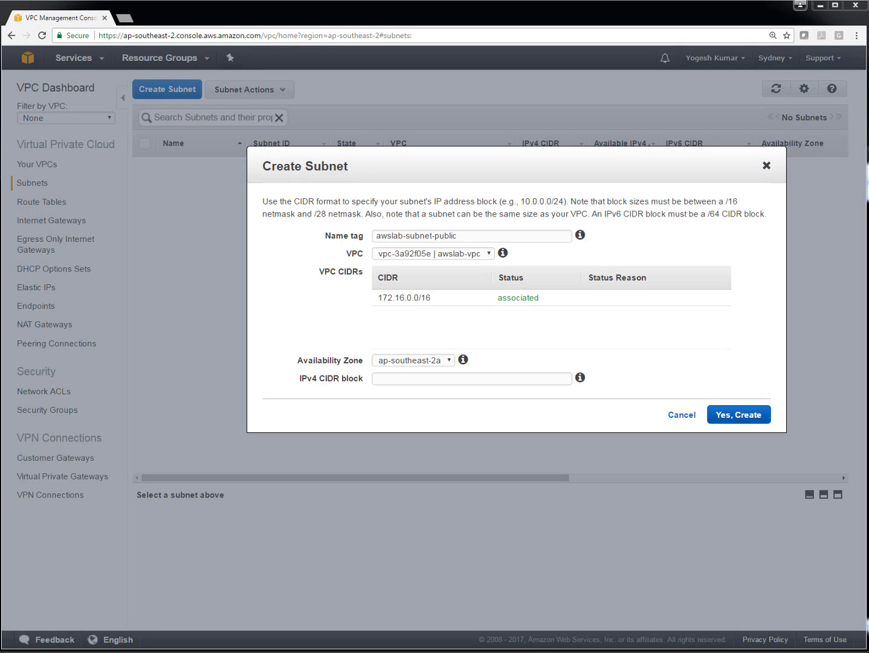
click(390, 379)
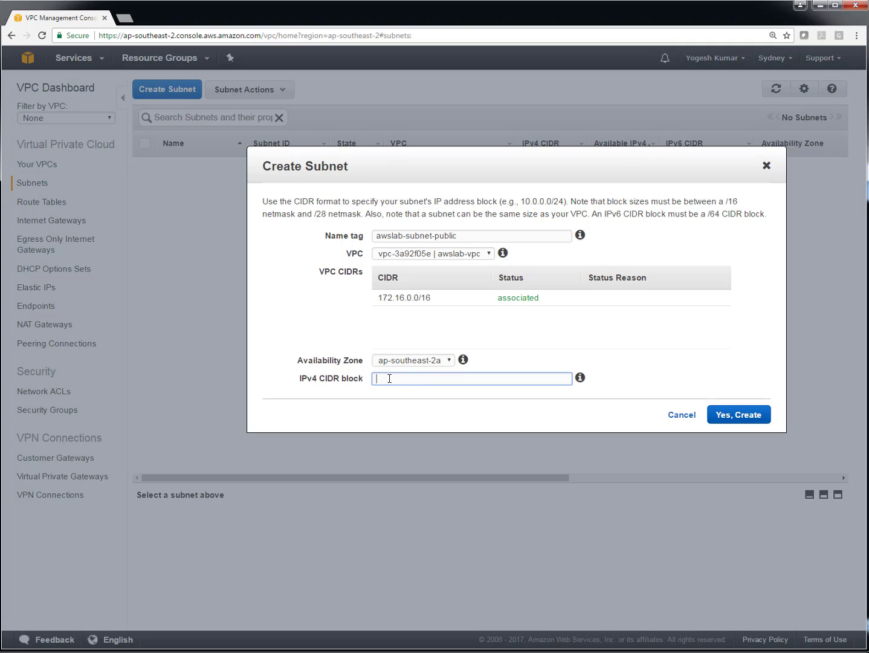
text(172.16.1.0/24)
drag(410, 378, 404, 378)
click(481, 378)
click(752, 421)
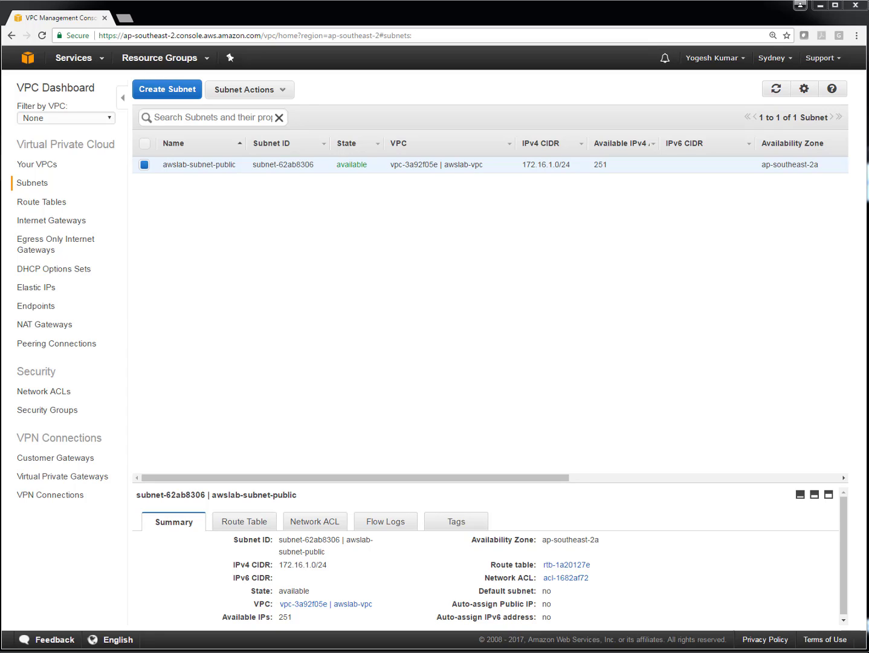
- Start a new subnet named awslab-subnet-private in awslab-vpc with availability zone ap-southeast-2a
click(178, 89)
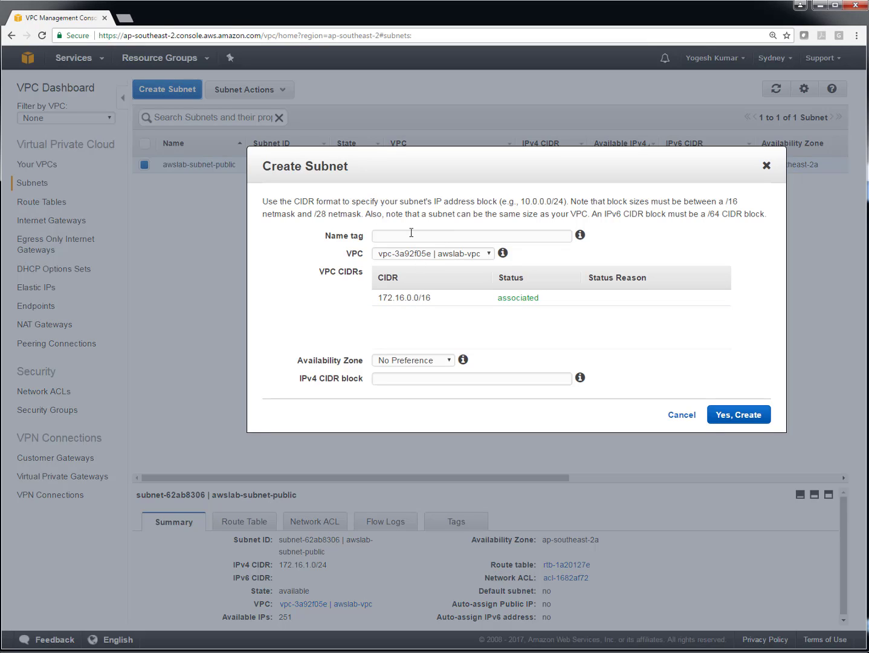
click(411, 233)
text(awslab-subnet-private)
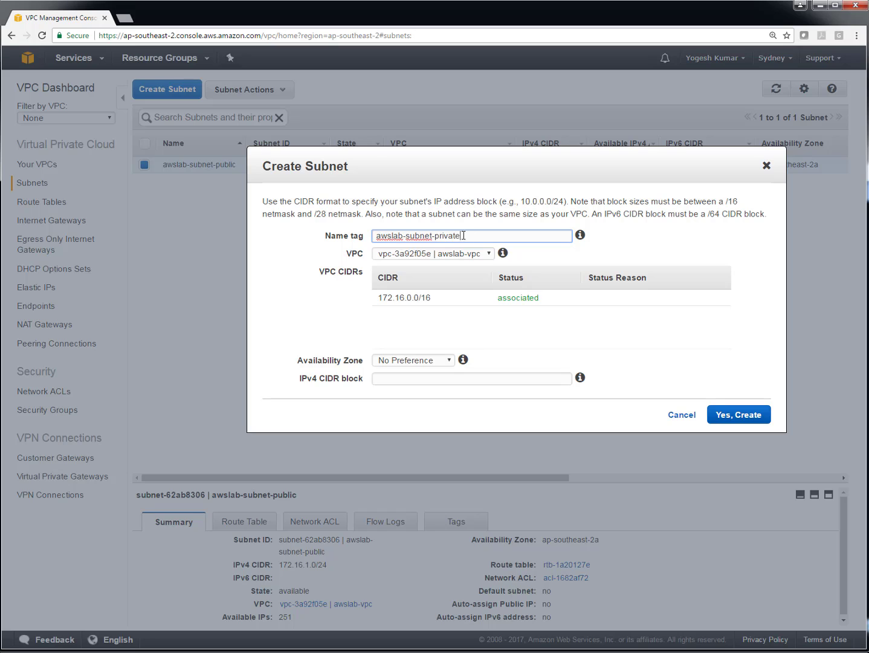
click(445, 361)
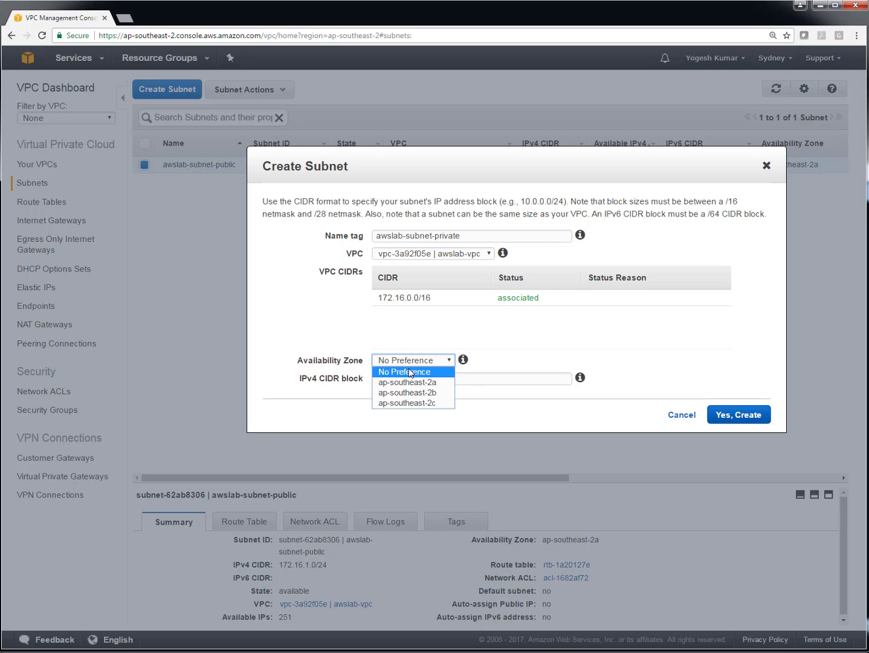
click(410, 382)
click(406, 381)
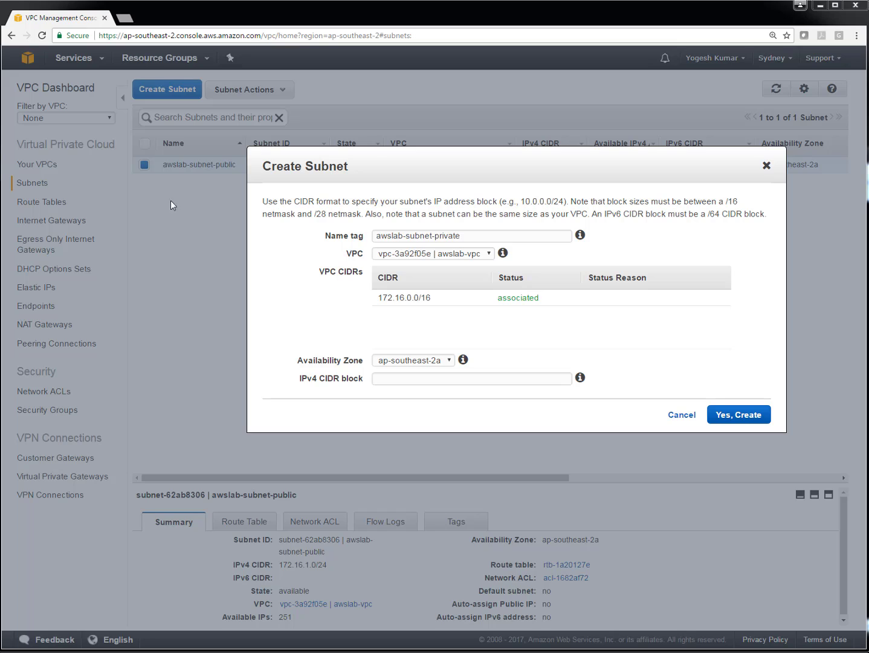
- Give the private subnet the IPv4 CIDR block 172.16.2.0/24 and create it
click(402, 378)
text(172.16.2.0/24)
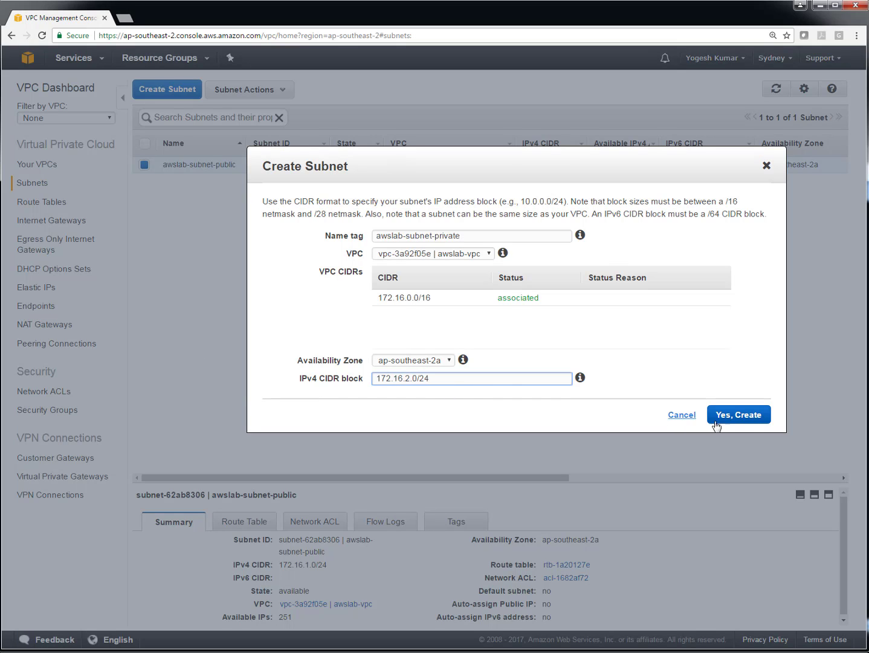
click(754, 421)
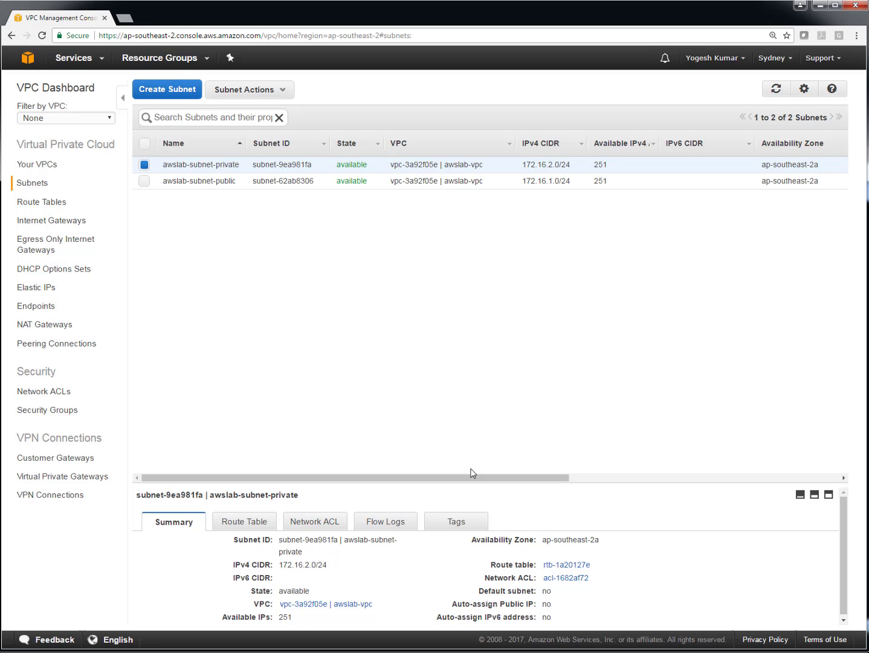
- Examine the remaining subnet list columns, widening the Auto-assign Public IP column to read its full heading
drag(472, 482, 680, 474)
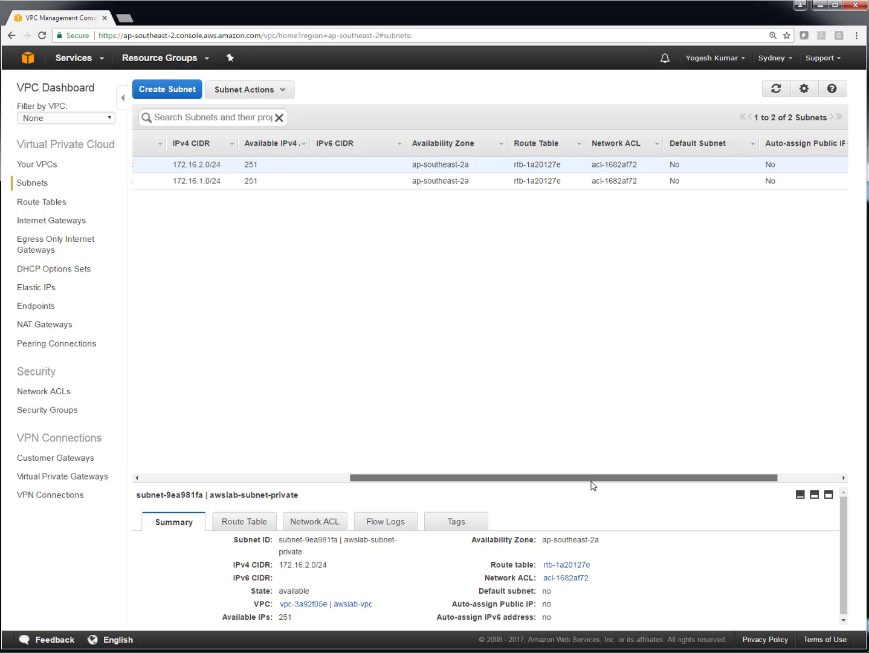
drag(601, 481, 697, 489)
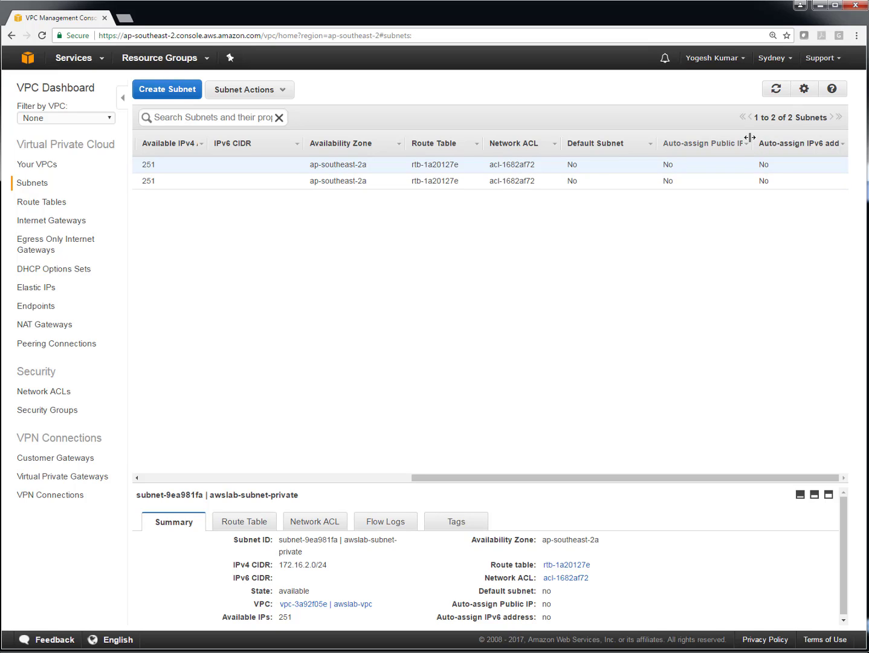
drag(749, 138, 772, 141)
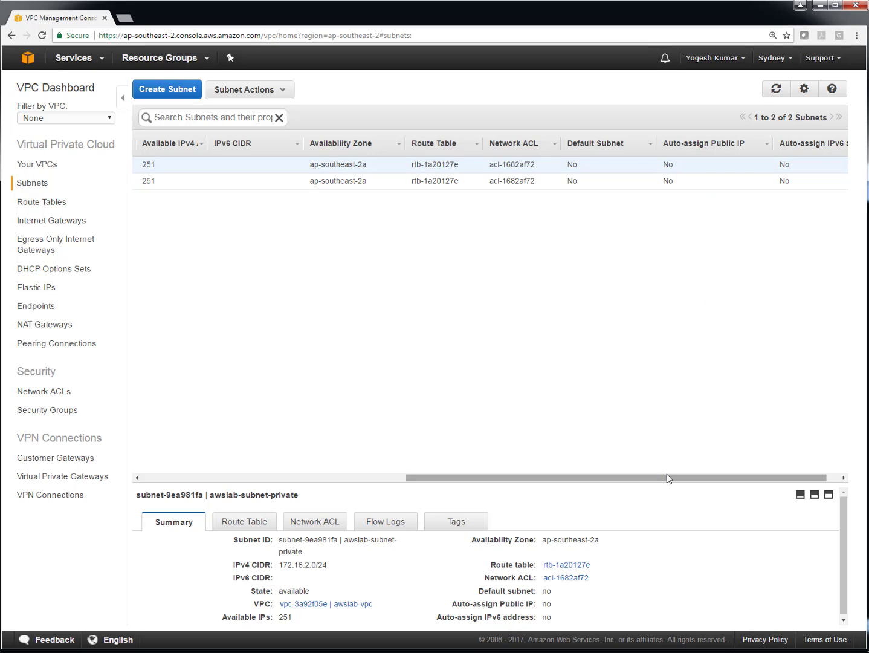
drag(667, 477, 281, 442)
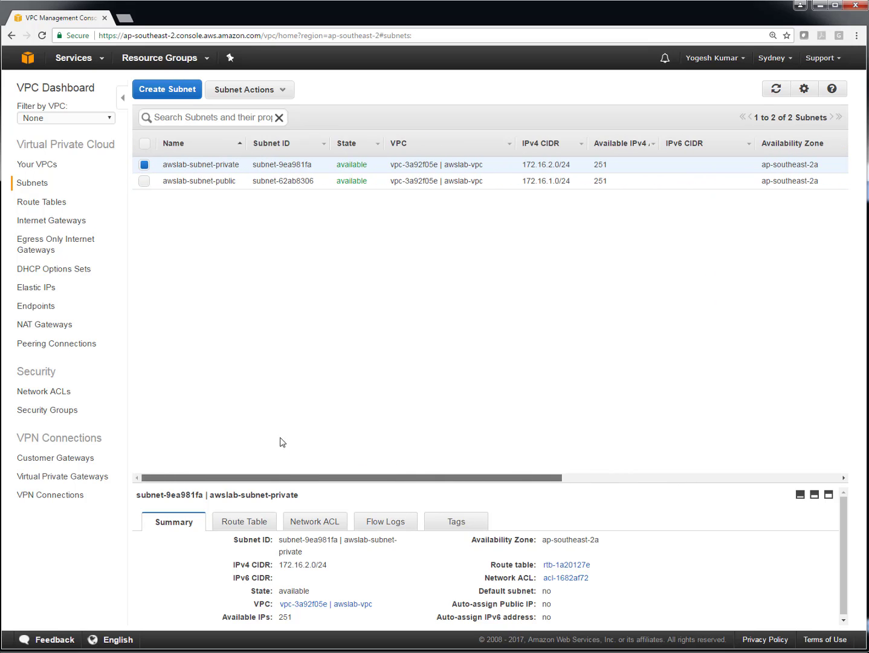
- Select only awslab-subnet-public and enable auto-assignment of public IPv4 addresses for it
click(145, 181)
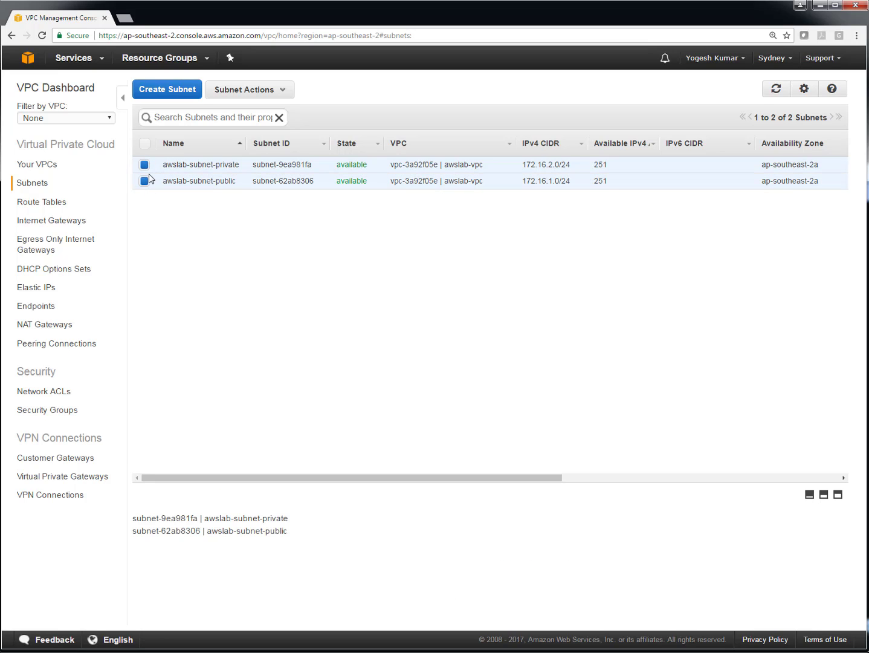
click(145, 166)
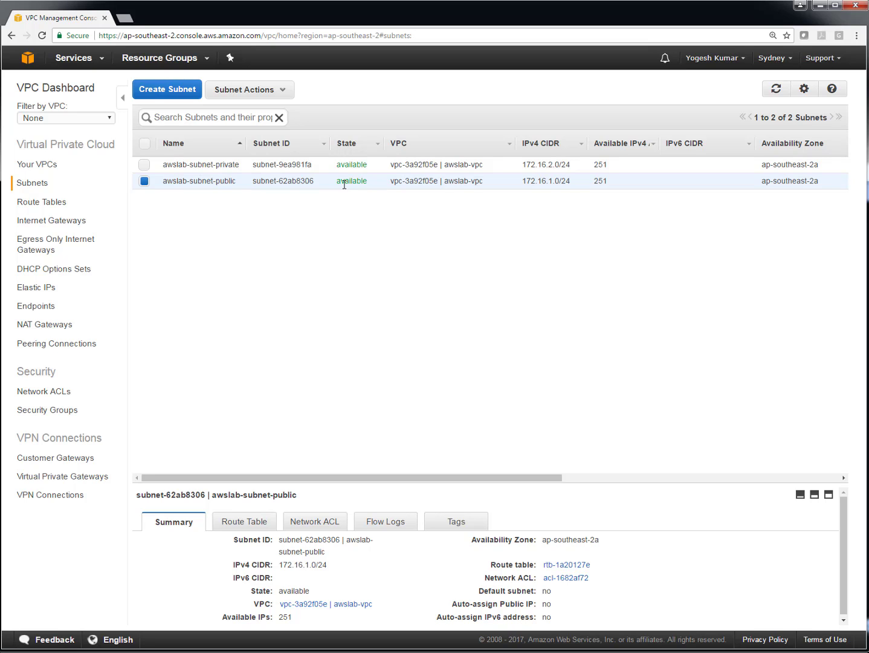
click(267, 91)
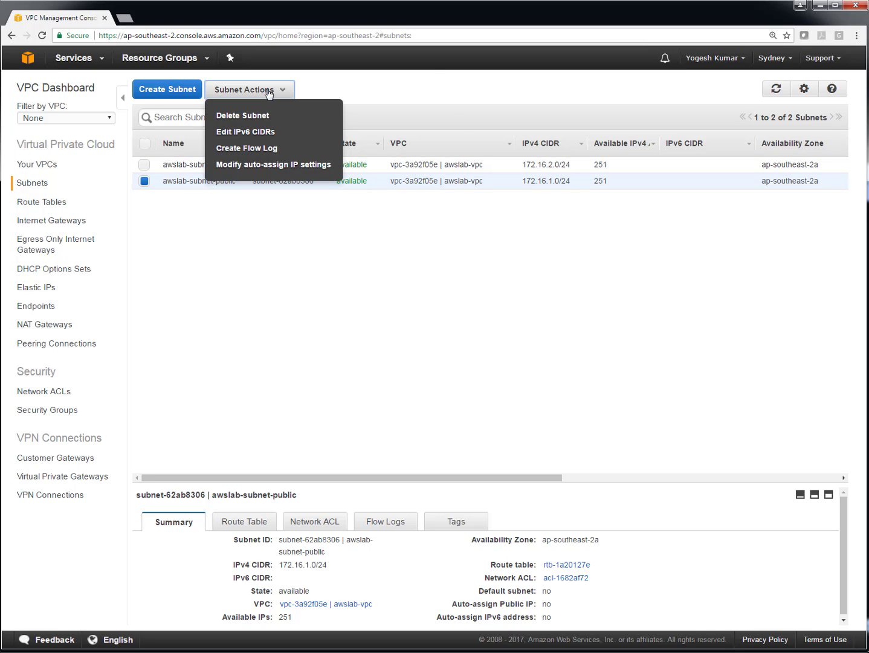
click(263, 166)
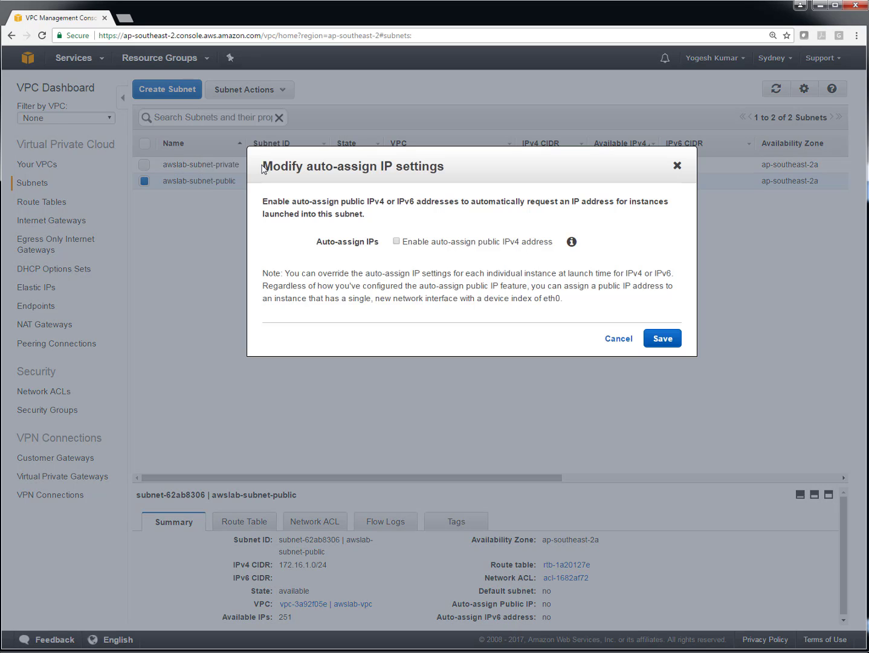
click(397, 241)
click(663, 350)
click(654, 242)
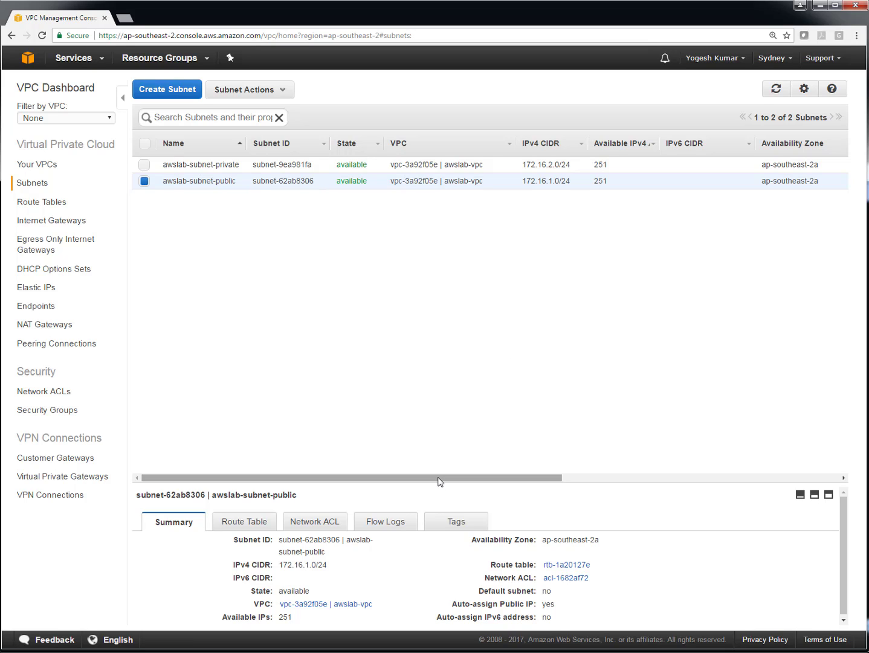
- Check the Auto-assign Public IP setting of awslab-subnet-public in the subnet list
drag(439, 479, 641, 483)
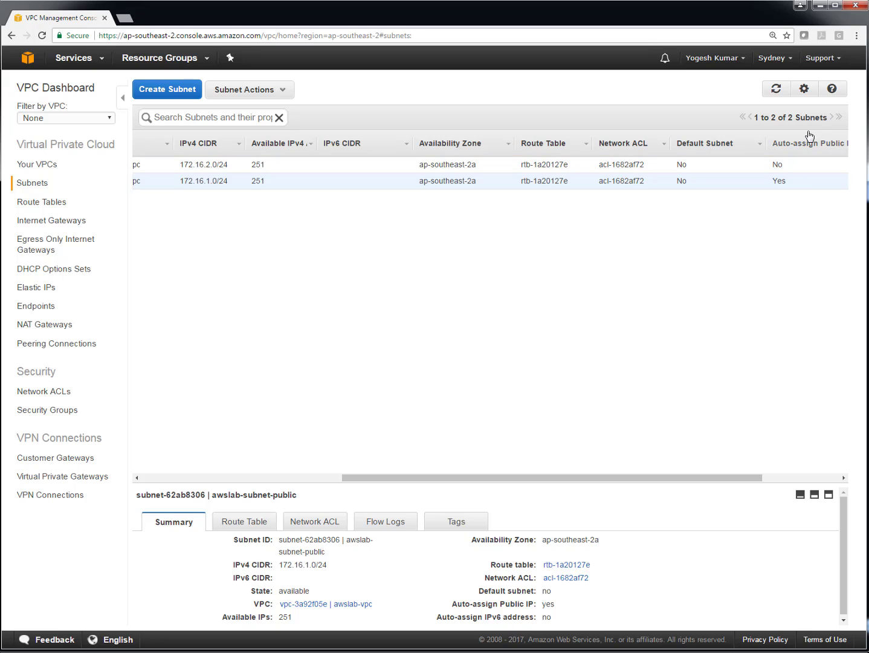
drag(786, 181, 772, 182)
drag(564, 486, 330, 124)
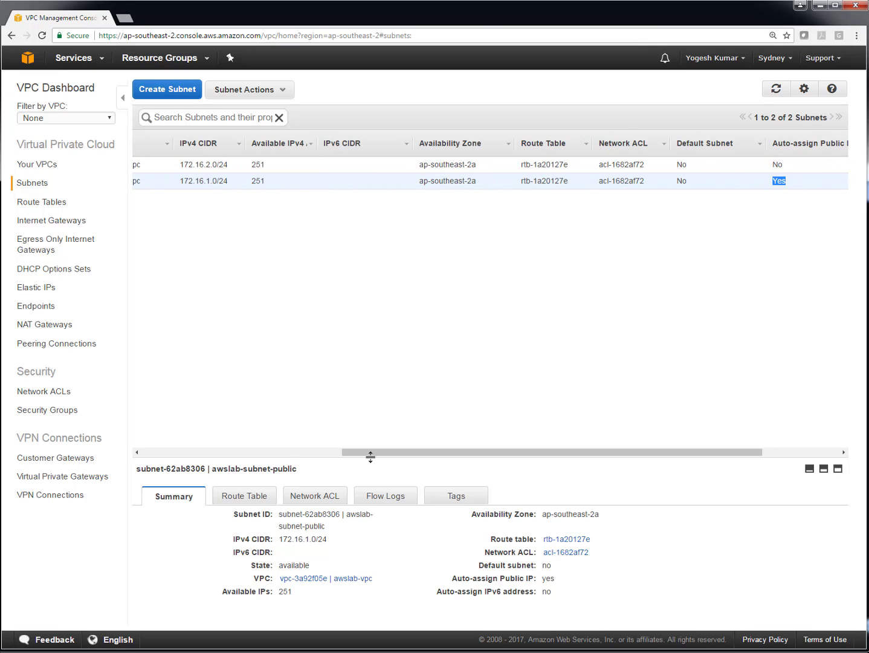
drag(370, 456, 139, 453)
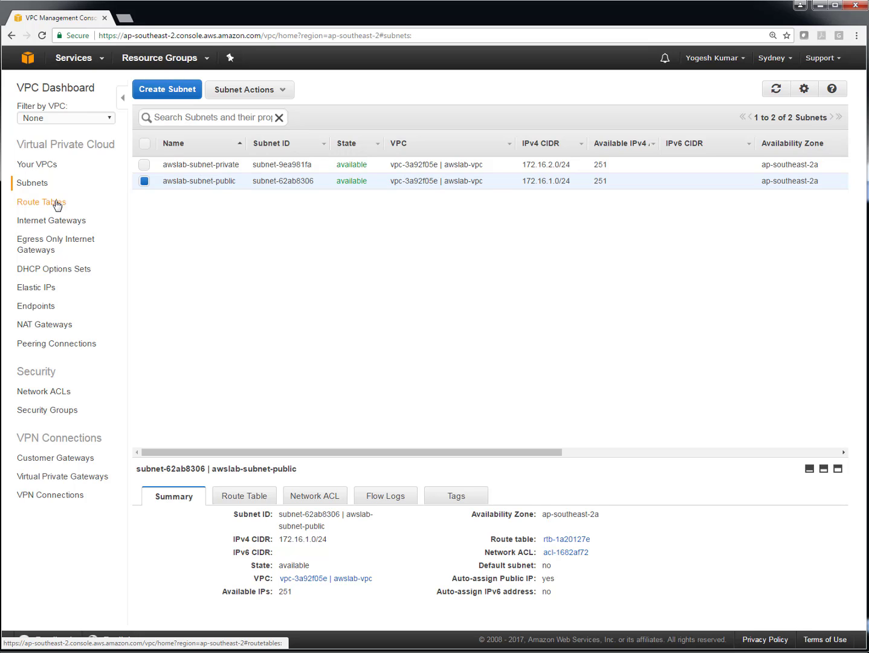
drag(56, 205, 149, 233)
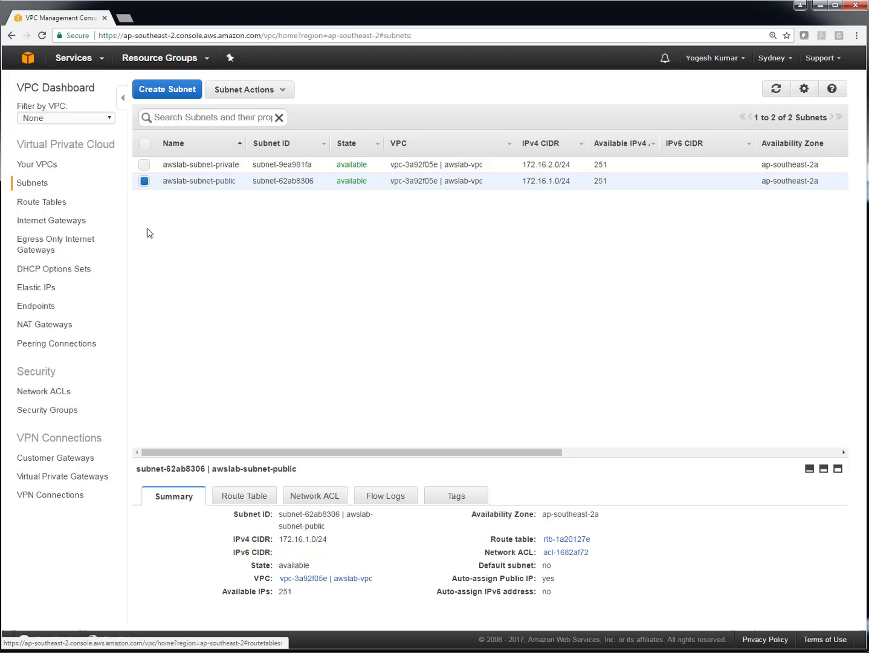
- Create an internet gateway with the name tag awslab-igw-public
click(72, 223)
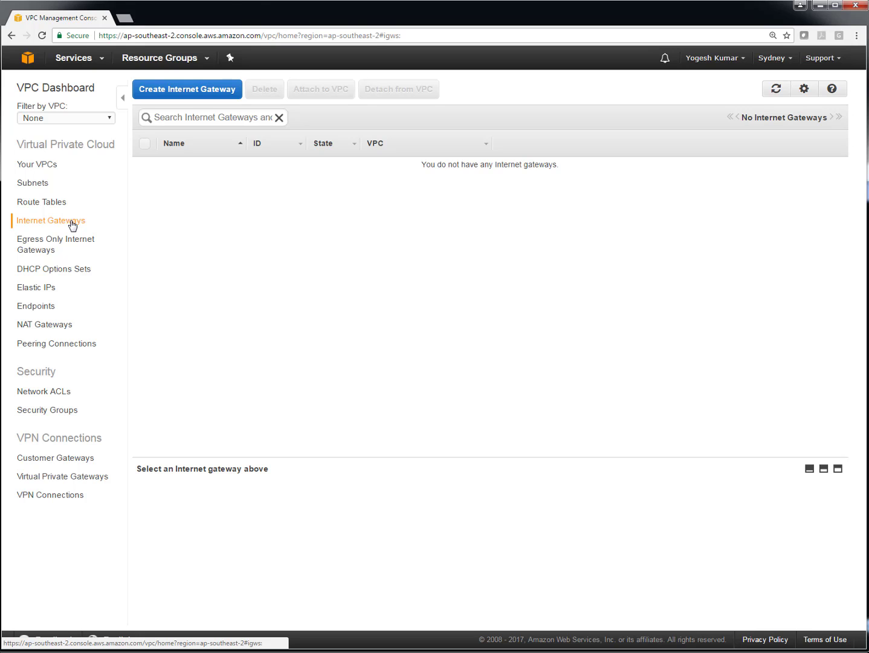
click(206, 91)
click(406, 227)
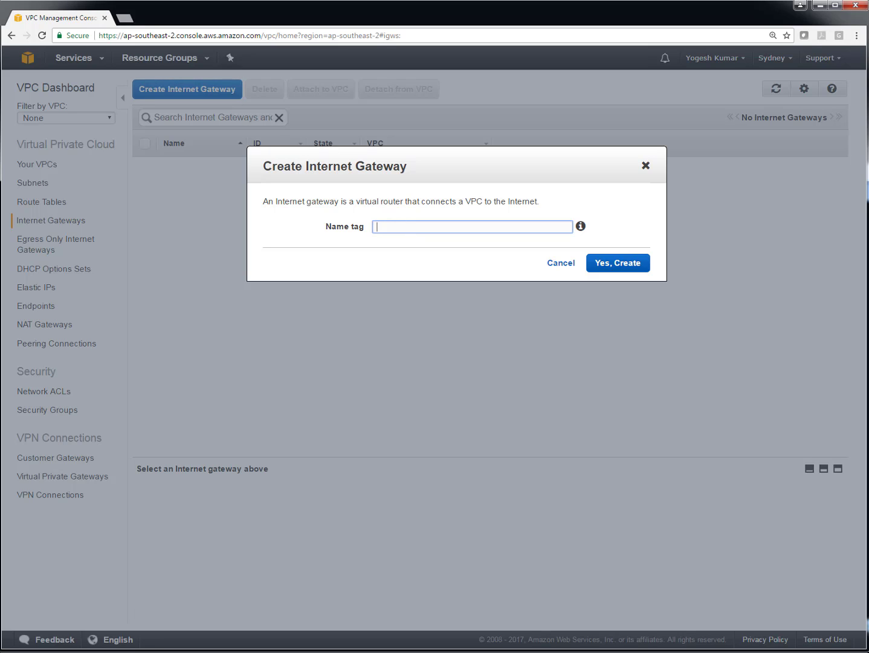
key(alt+Tab)
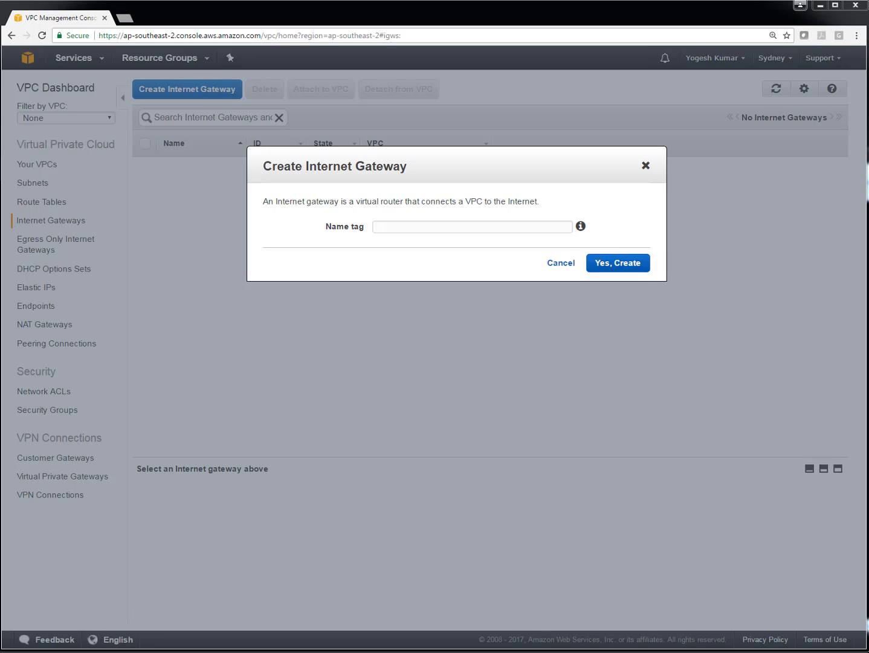
click(426, 226)
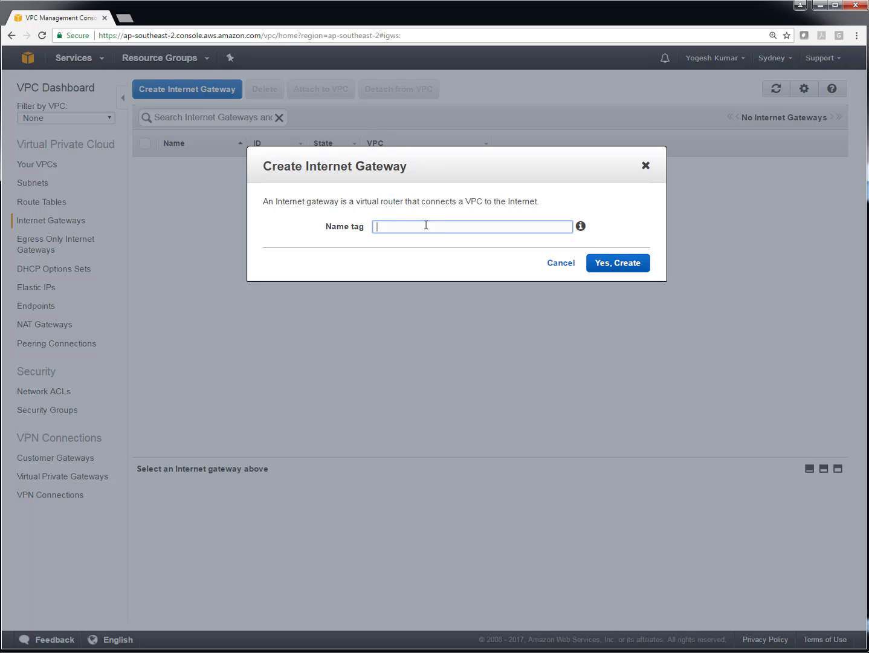
text(awslab)
text(-igtw)
key(BackSpace)
text(gw-public)
click(603, 264)
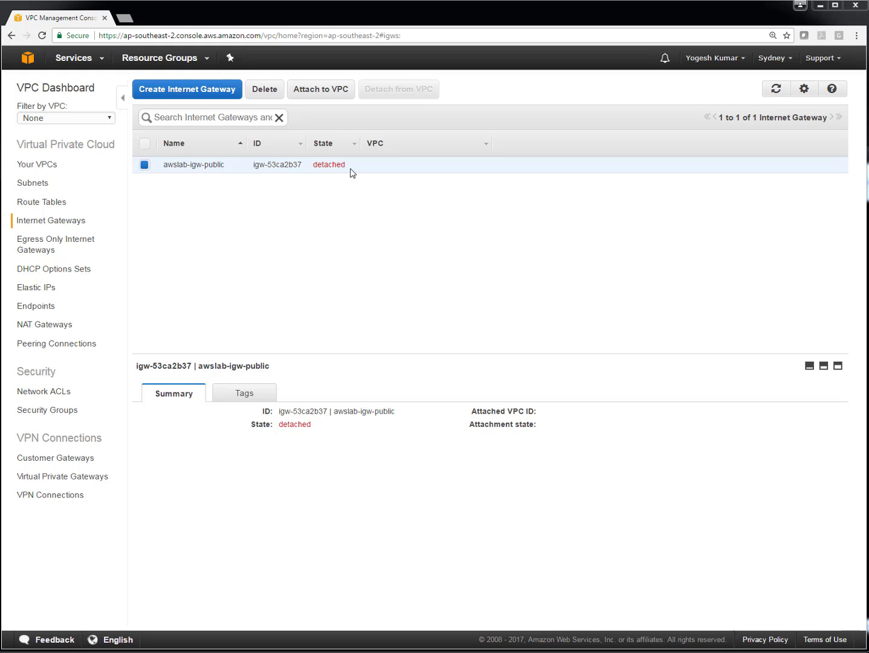
- Attach the awslab-igw-public internet gateway to awslab-vpc
click(324, 90)
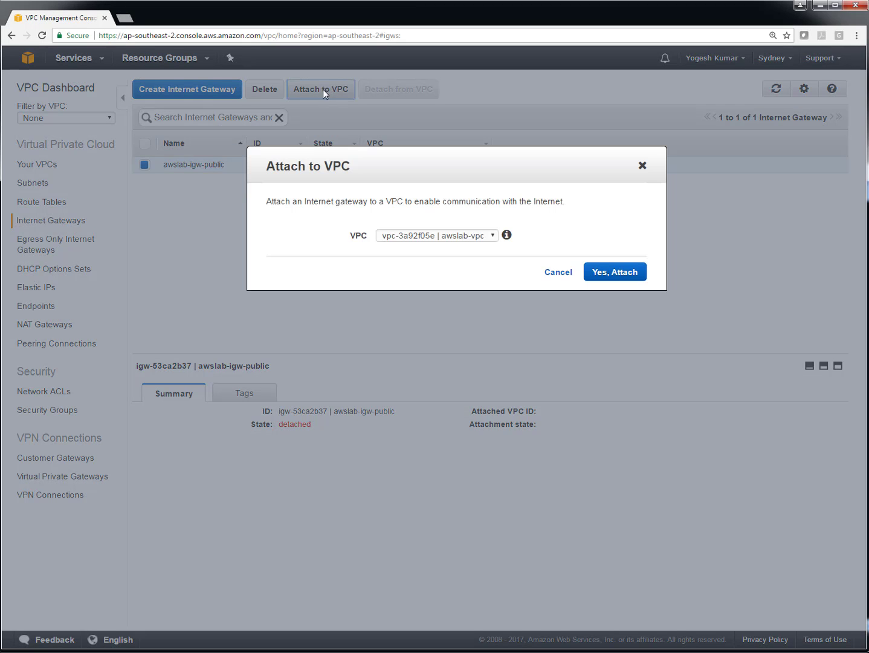
click(411, 241)
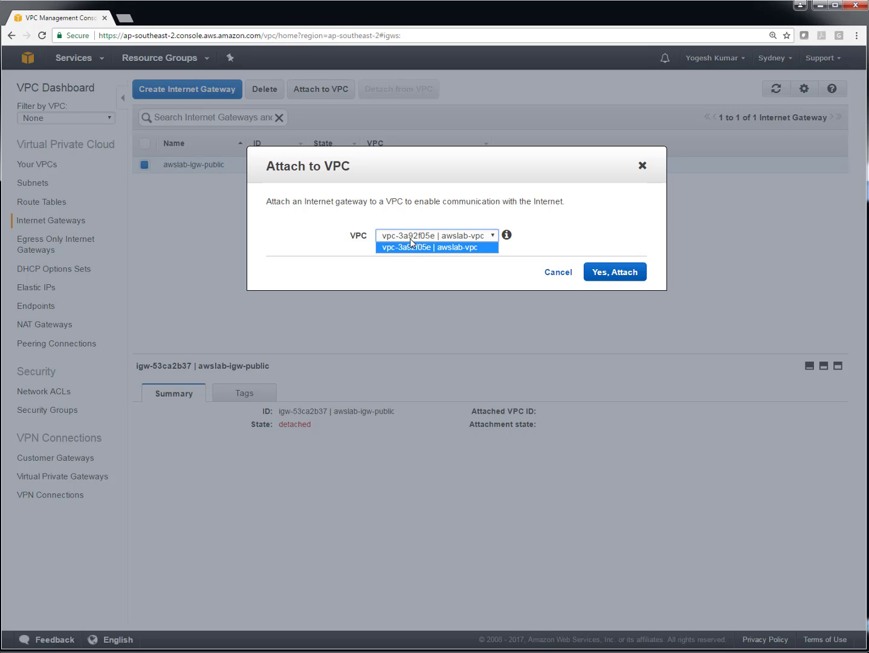
click(410, 245)
click(625, 275)
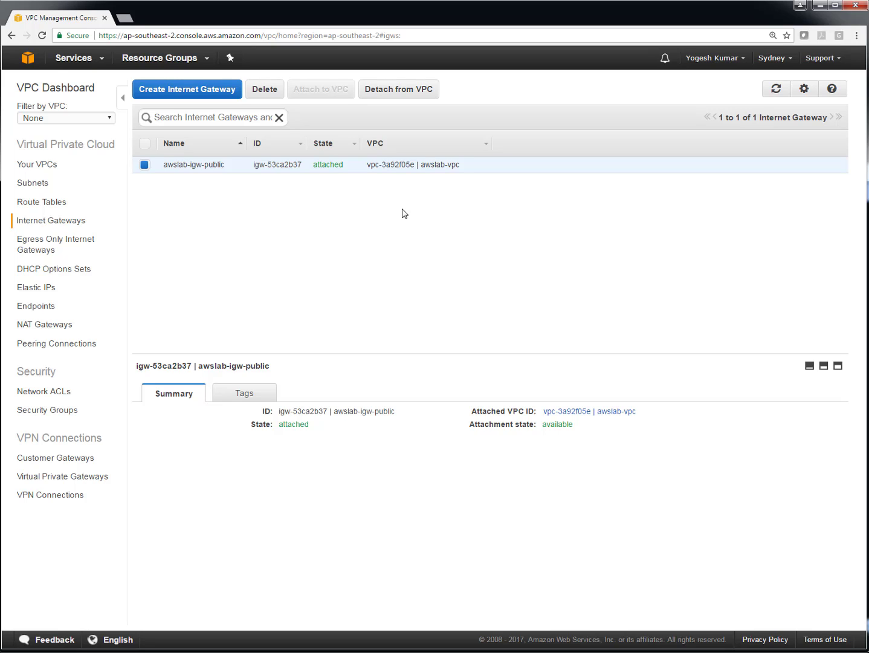
- Check the attachment state and the attached VPC of the awslab-igw-public gateway
double_click(316, 165)
click(363, 235)
drag(367, 164, 467, 165)
click(398, 246)
- Name the existing main route table of awslab-vpc default
click(59, 206)
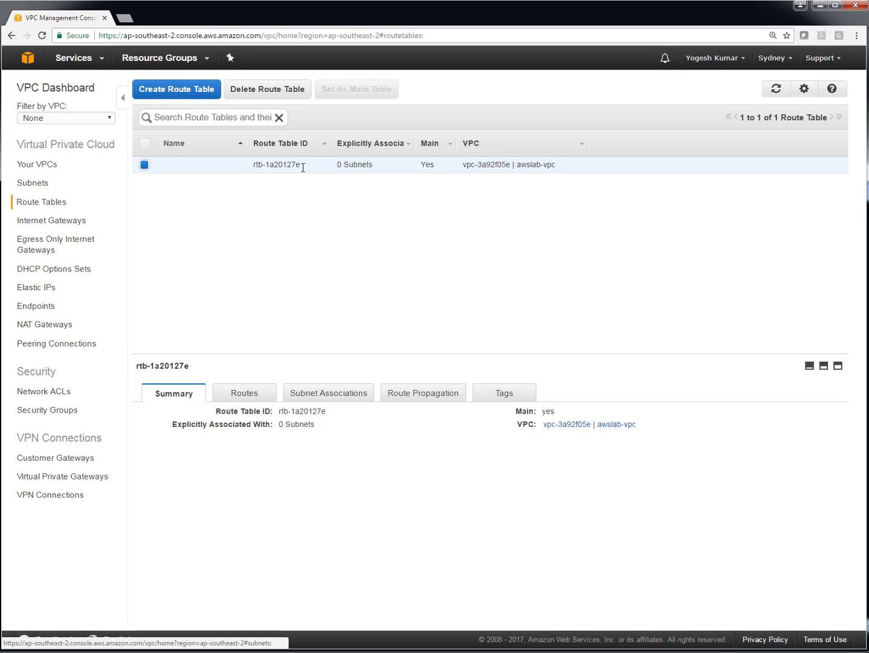
click(217, 164)
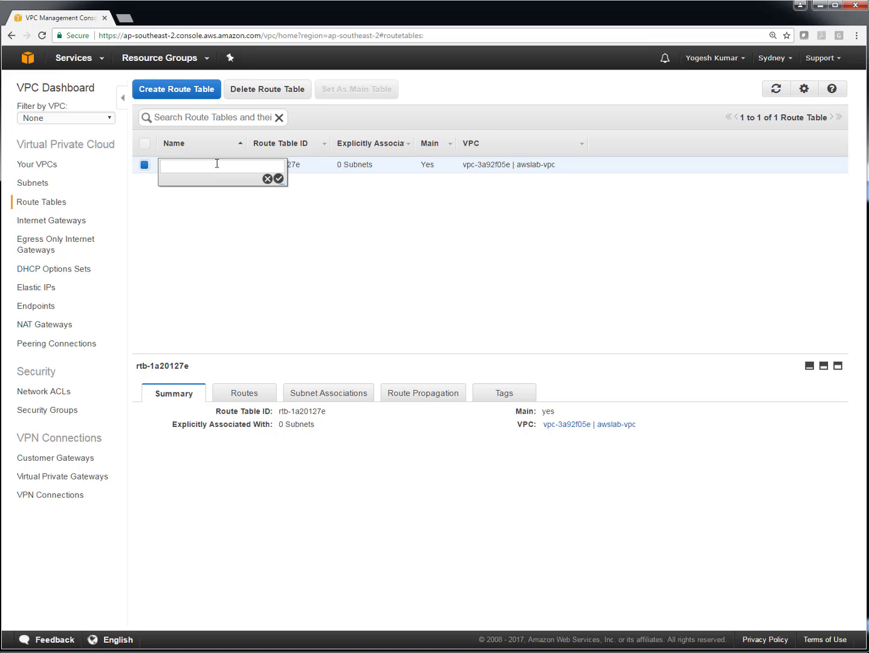
text(fe)
text(default)
click(278, 179)
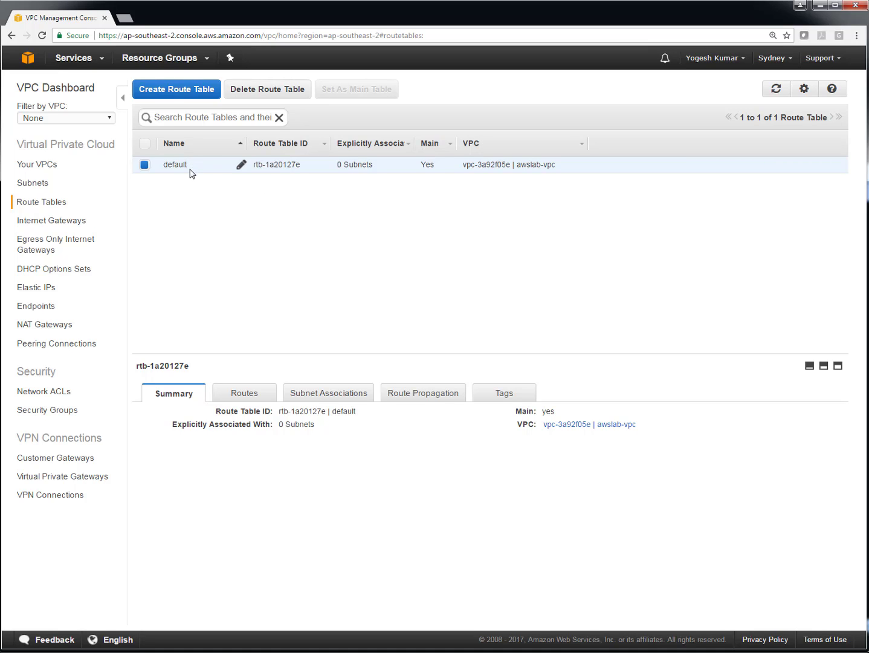
- Create a route table with the name tag awslab-rt-internet in awslab-vpc
click(193, 96)
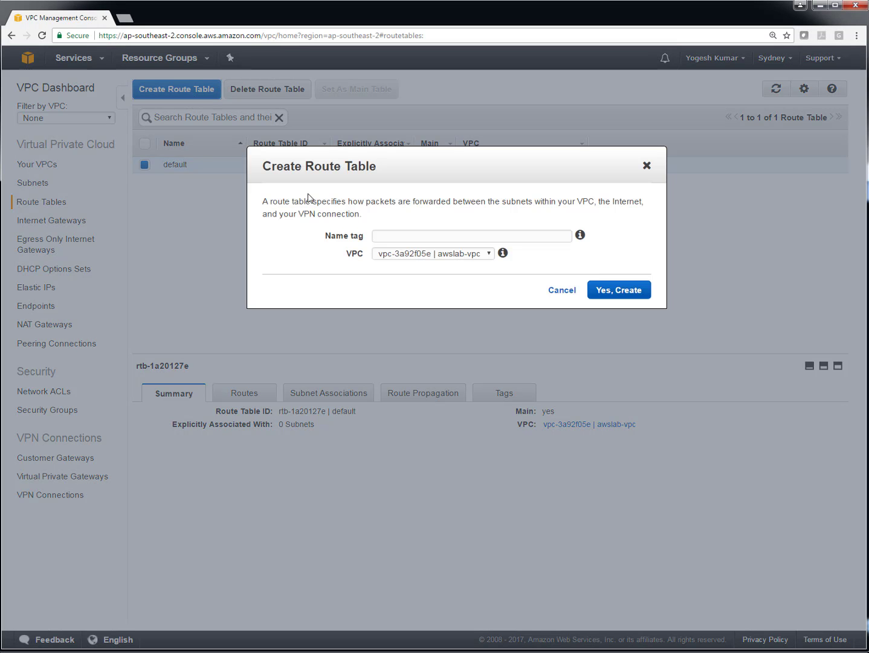
click(398, 234)
key(alt+Tab)
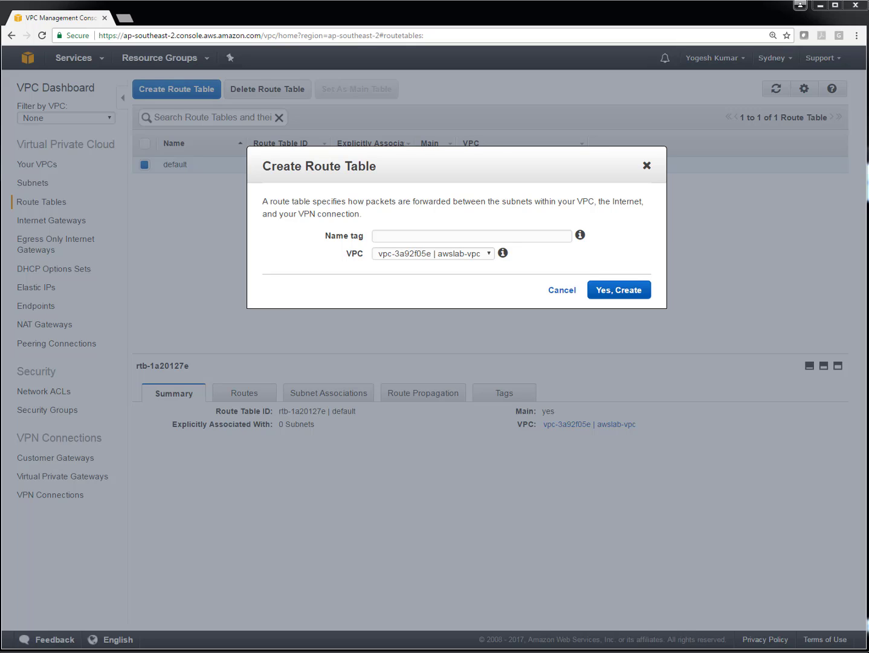
click(387, 236)
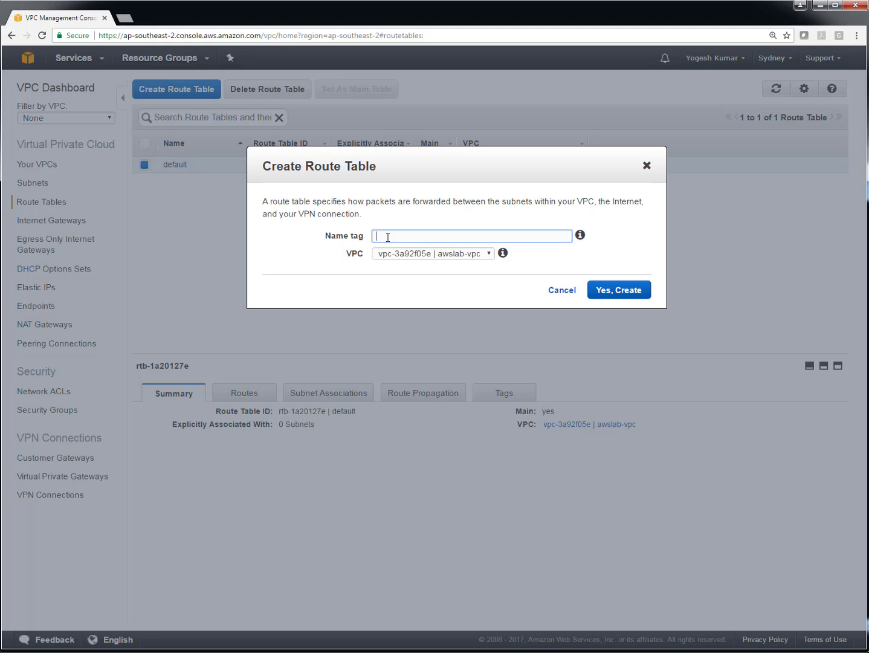
text(awslab-rt-internet)
click(603, 291)
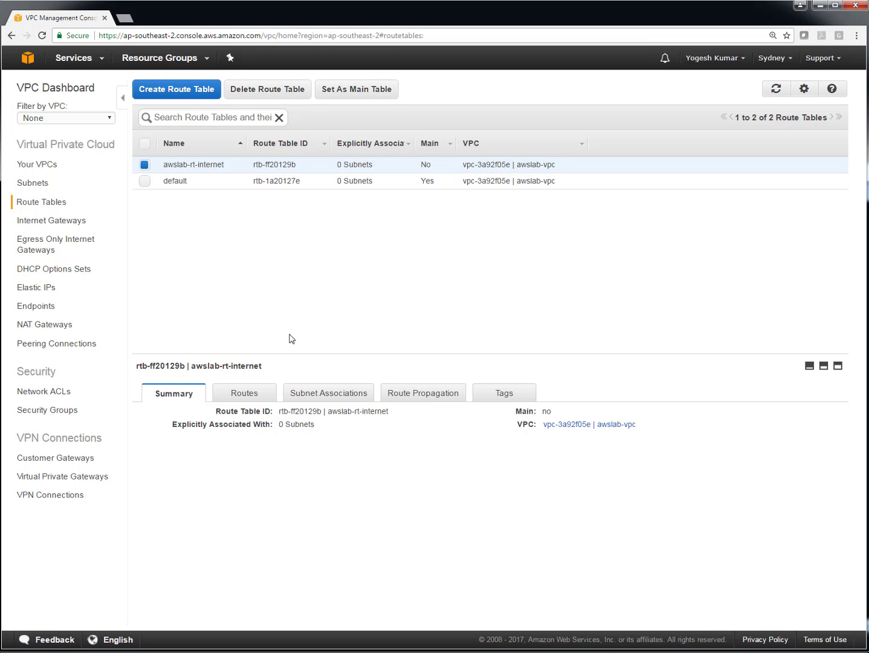
- Add a route for 0.0.0.0/0 targeting the awslab-igw-public gateway to the awslab-rt-internet route table and save it
click(261, 396)
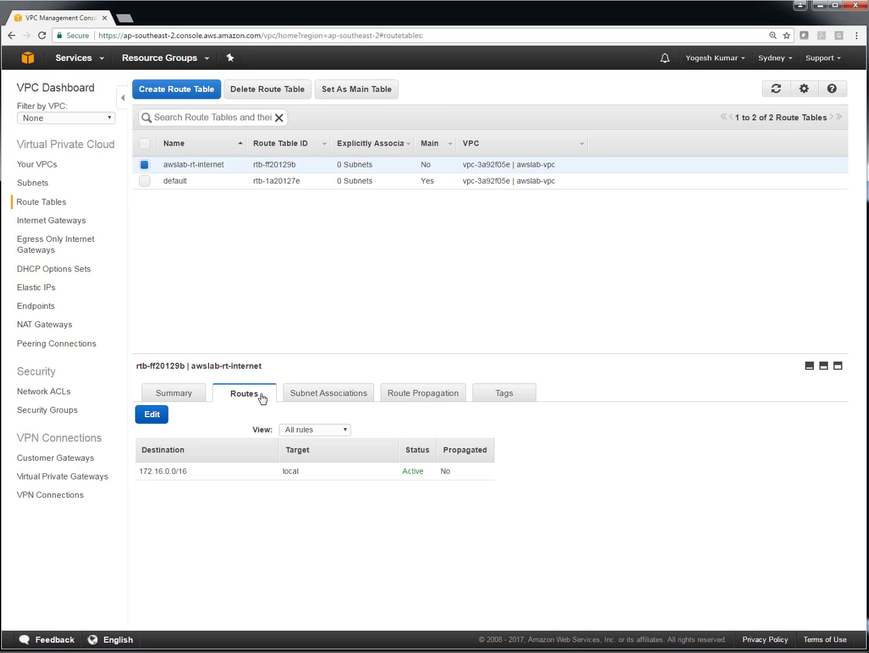
click(163, 415)
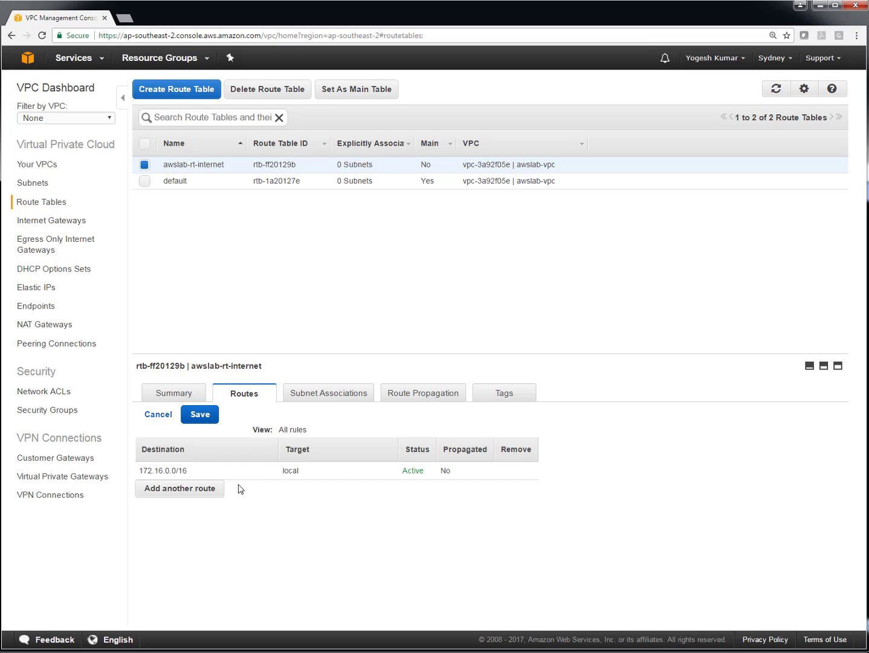
click(189, 488)
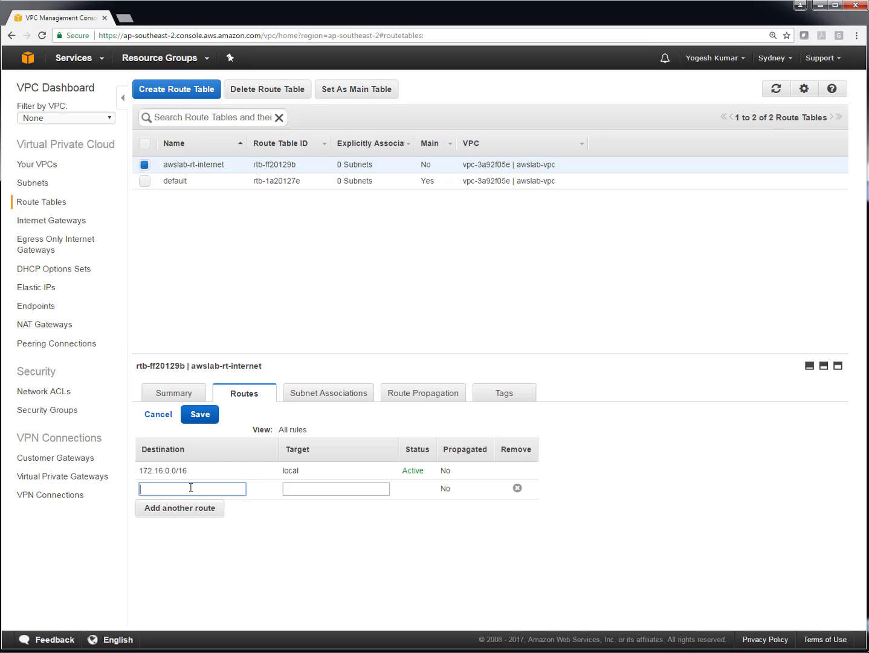
text(0.0.0.0/0)
key(Tab)
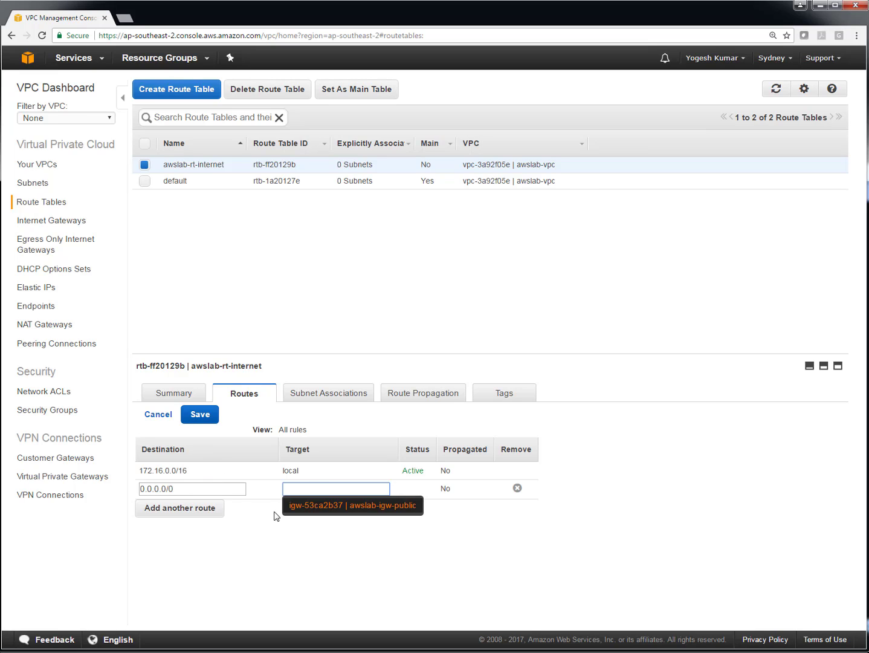
click(318, 505)
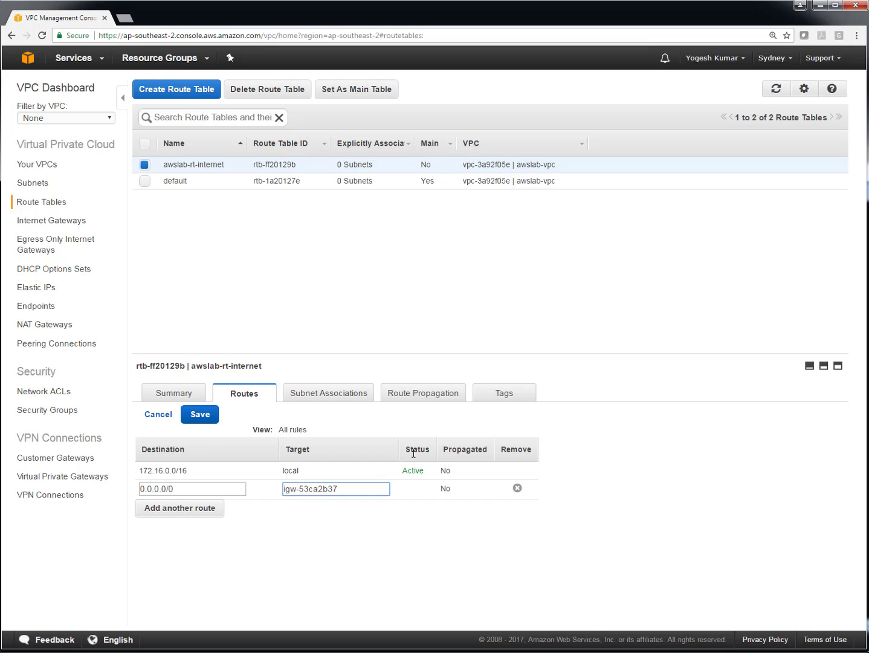
click(213, 415)
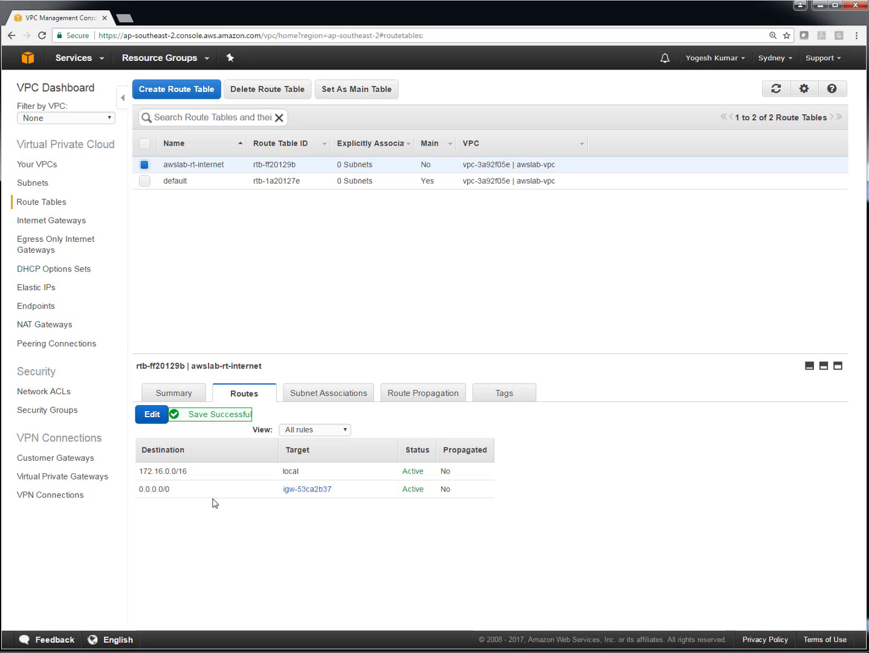
drag(139, 488, 189, 486)
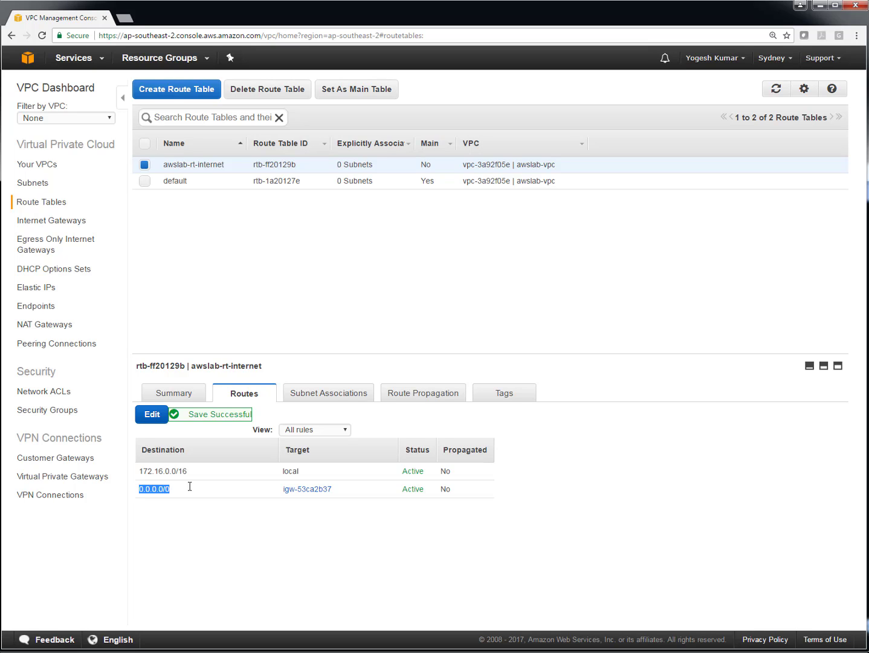
click(346, 491)
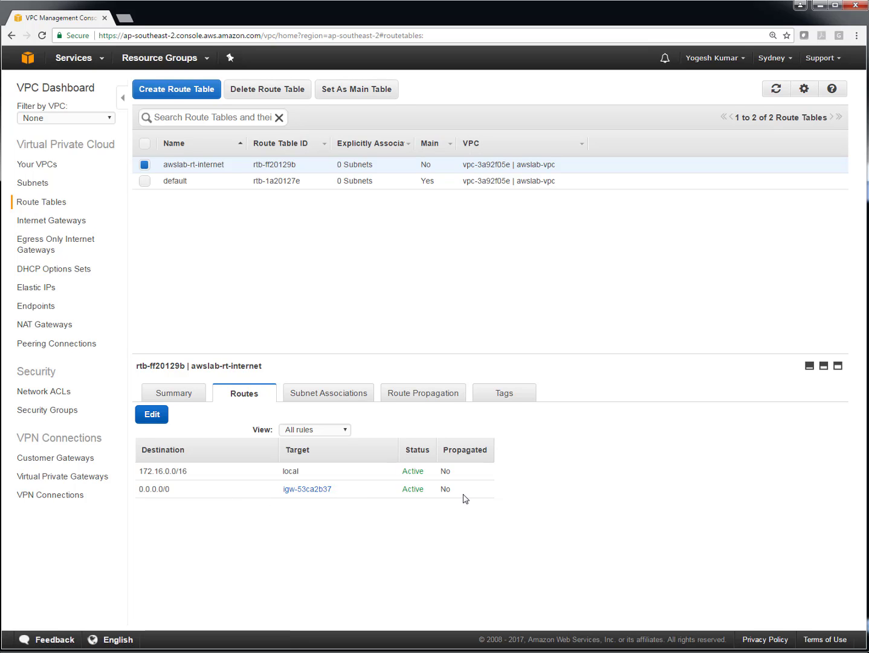
- Associate the awslab-subnet-public subnet with the awslab-rt-internet route table and save the association
click(357, 393)
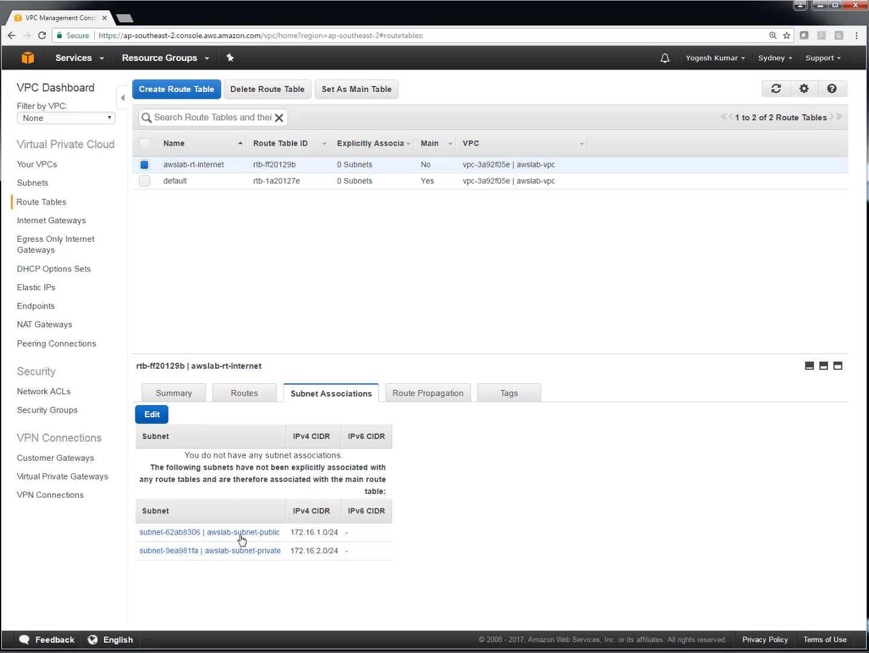
click(152, 414)
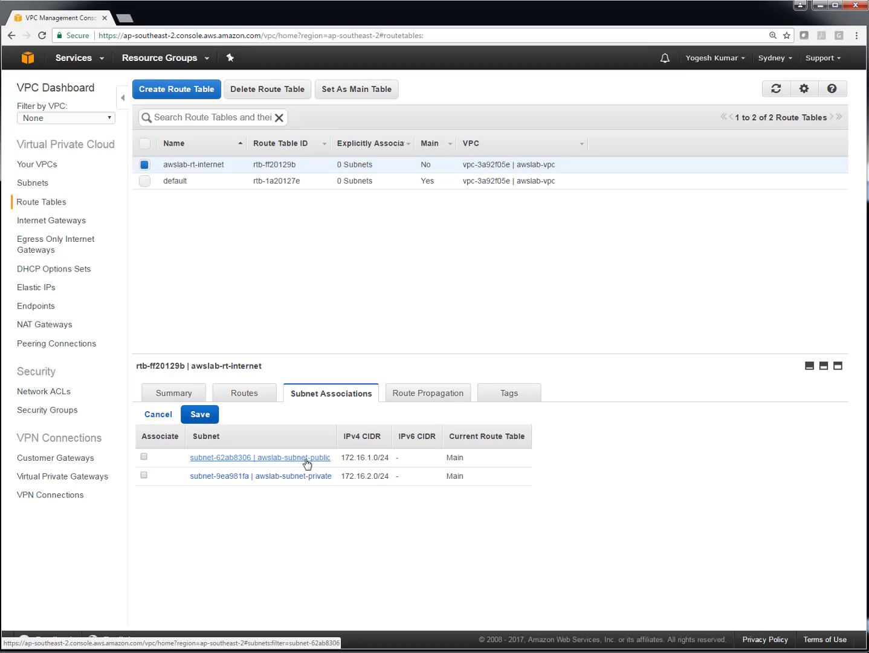
click(143, 456)
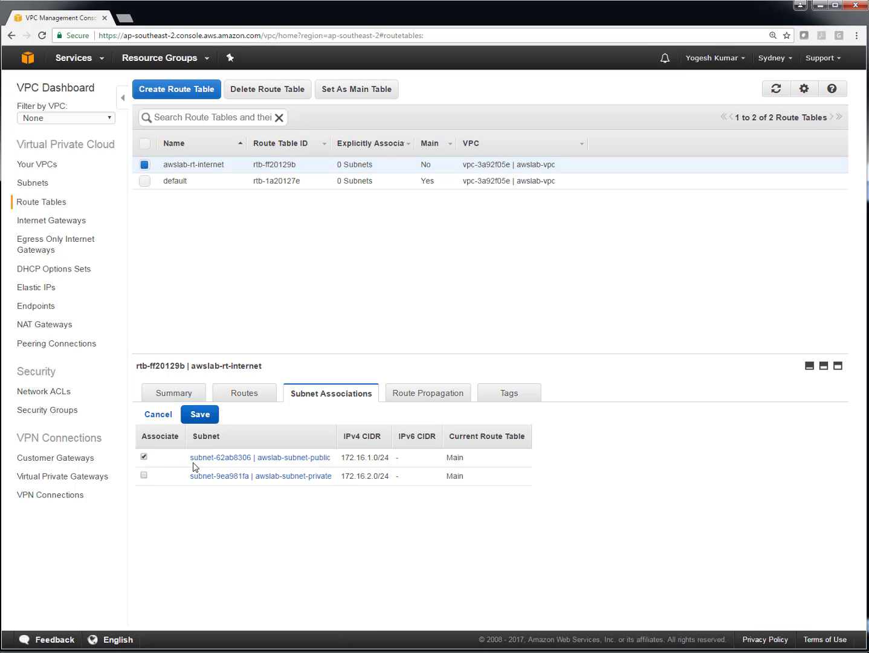
click(211, 414)
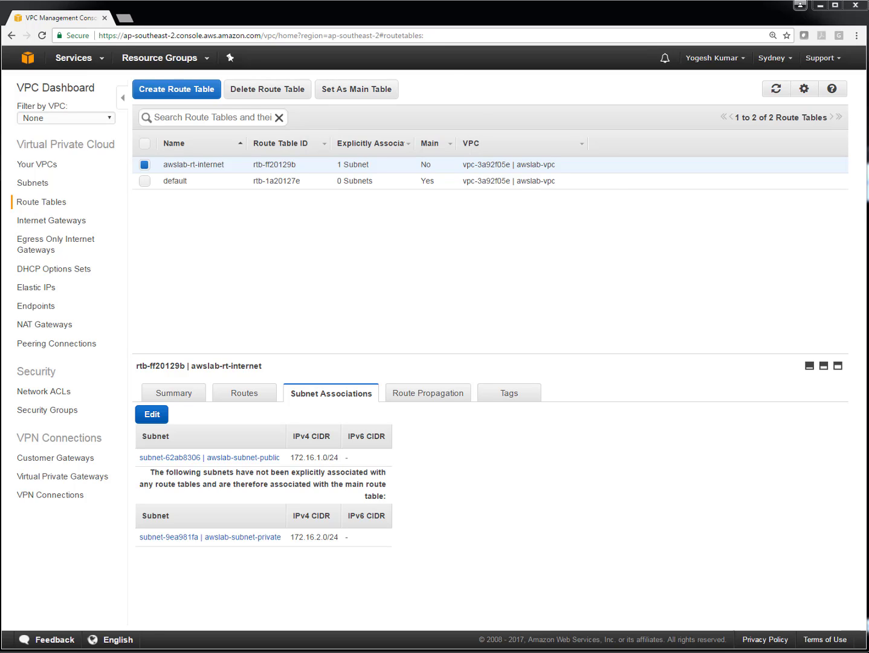
- Start a new EC2 security group named awslab-sg-database with the description databases in awslab-vpc
click(73, 57)
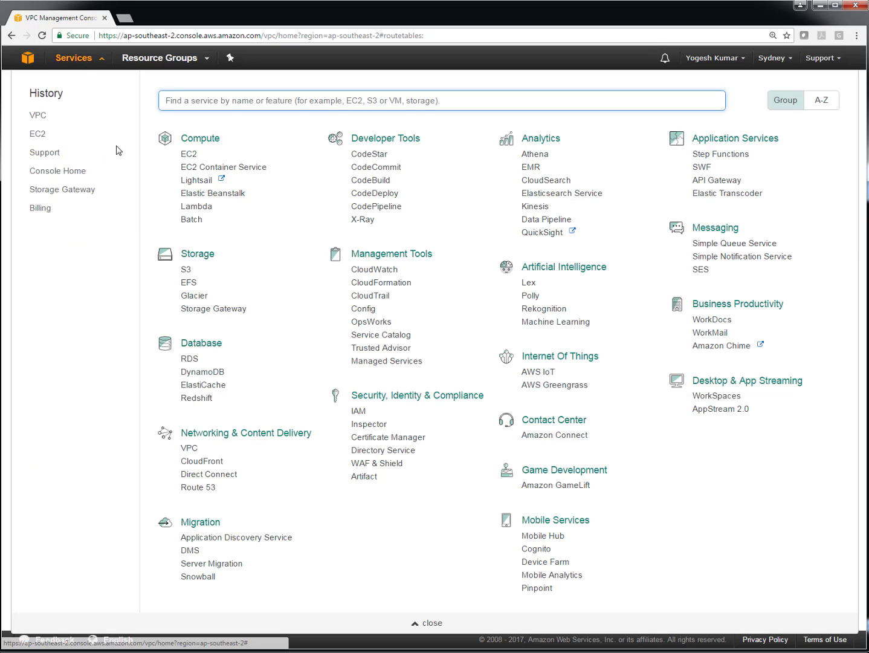
click(38, 134)
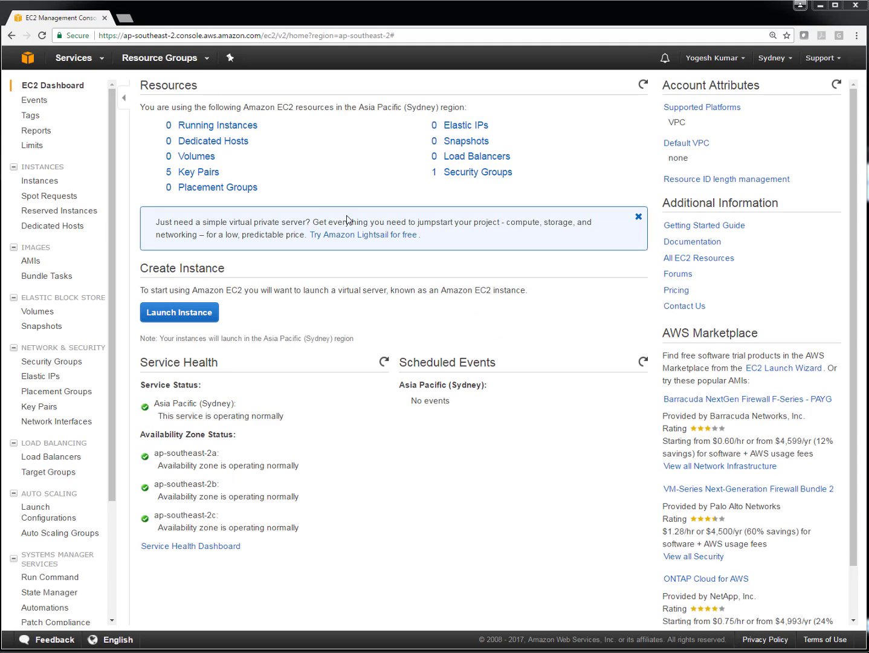
click(54, 362)
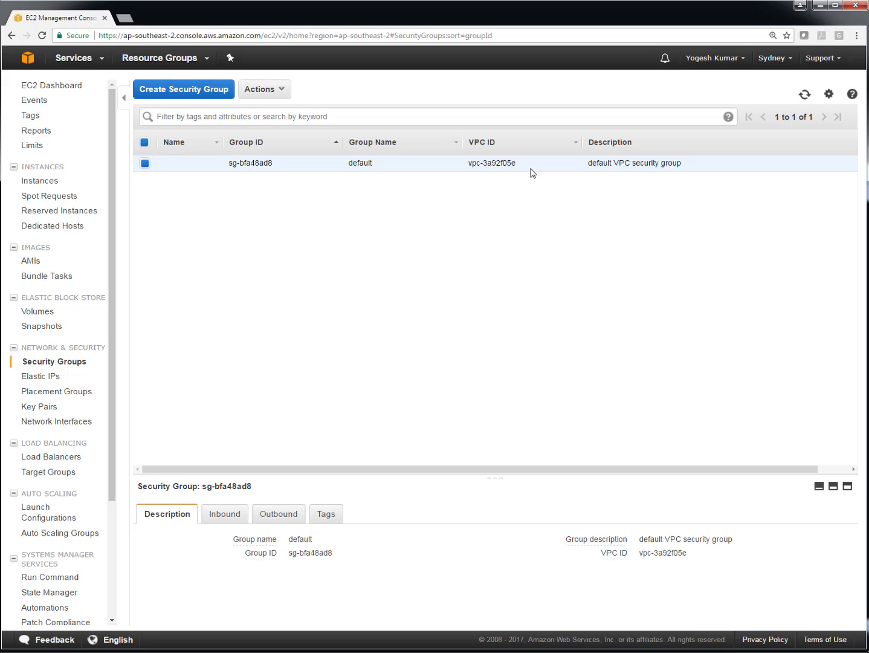
click(209, 92)
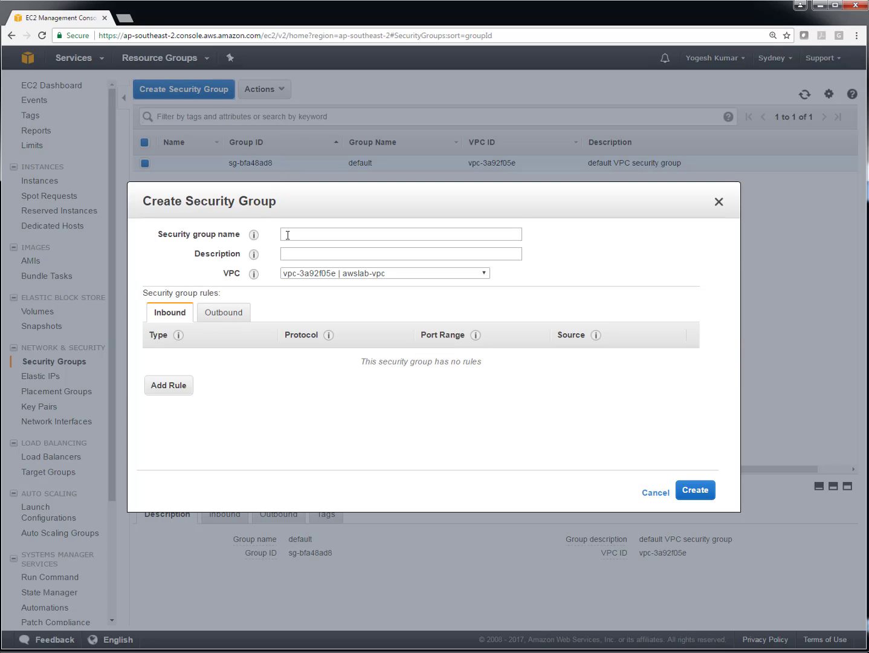
click(288, 235)
text(awslab-sg)
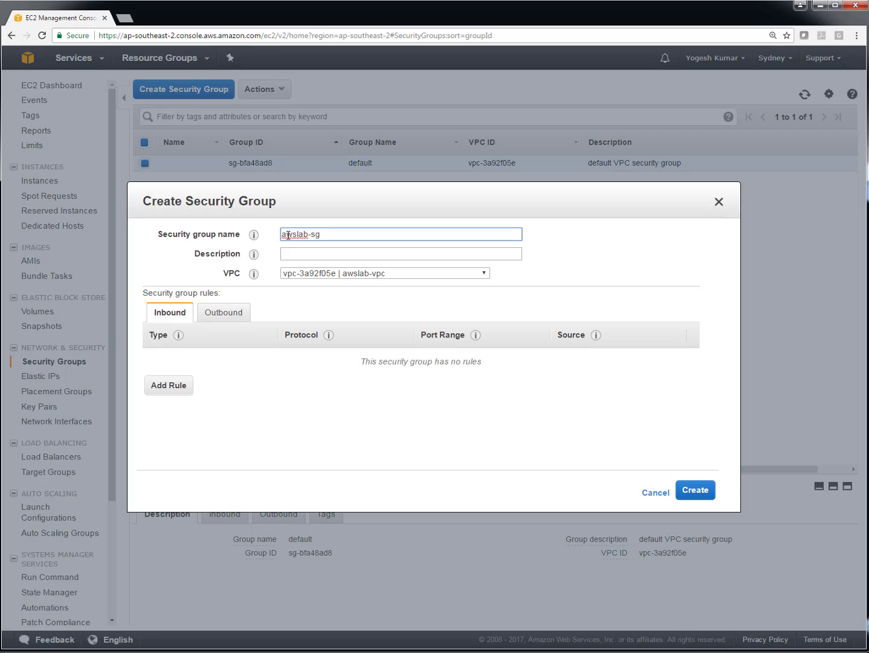
text(-database)
click(299, 249)
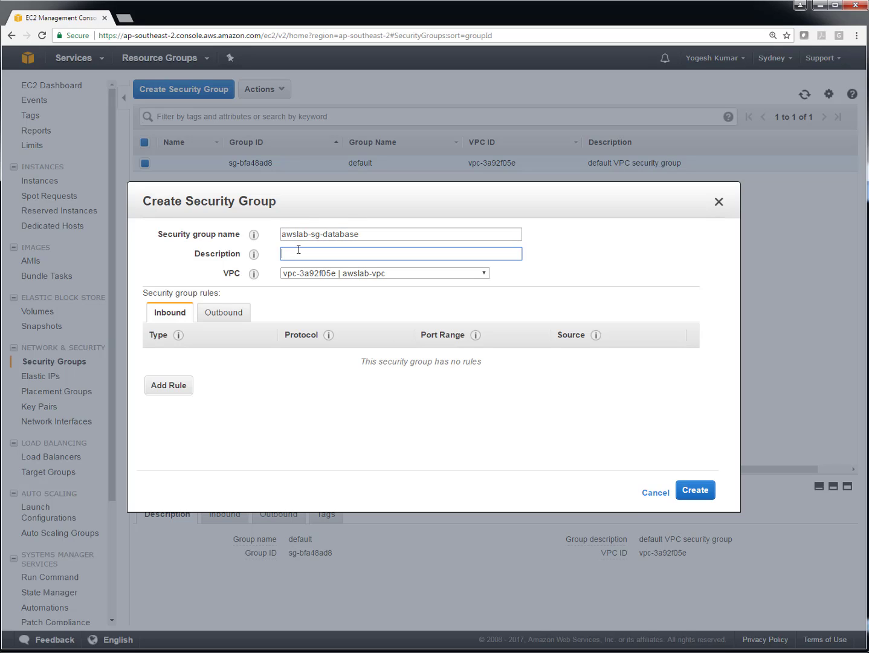
text(databases)
click(339, 272)
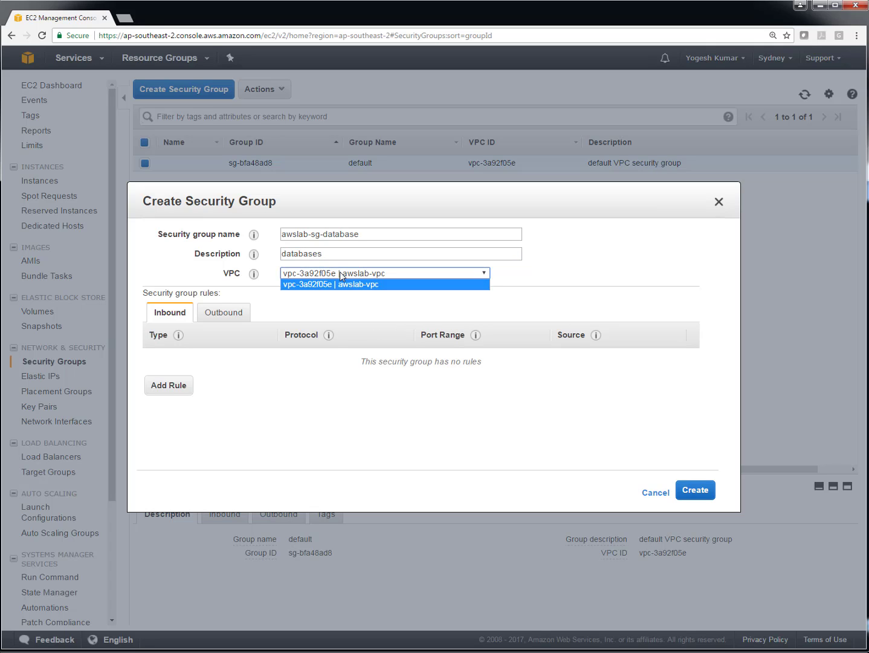
click(339, 271)
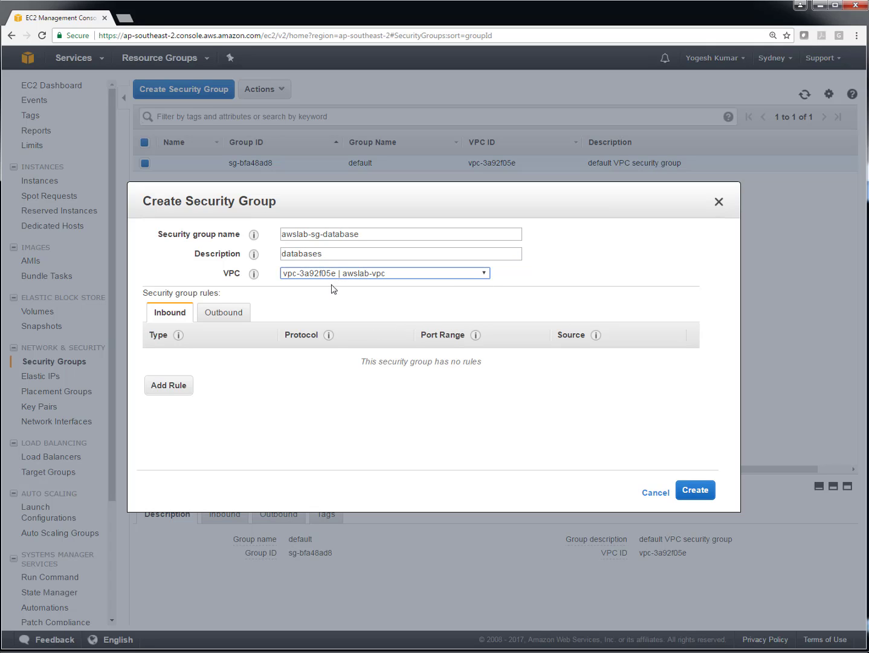
- Add an inbound SSH rule to the new security group with the custom source 172.16.1.0/24
click(173, 388)
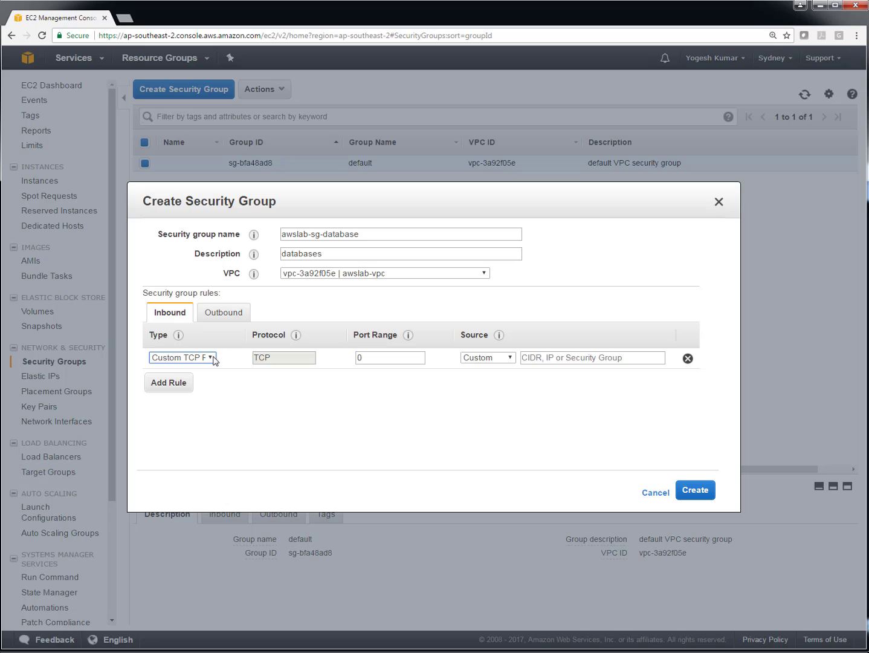
click(210, 358)
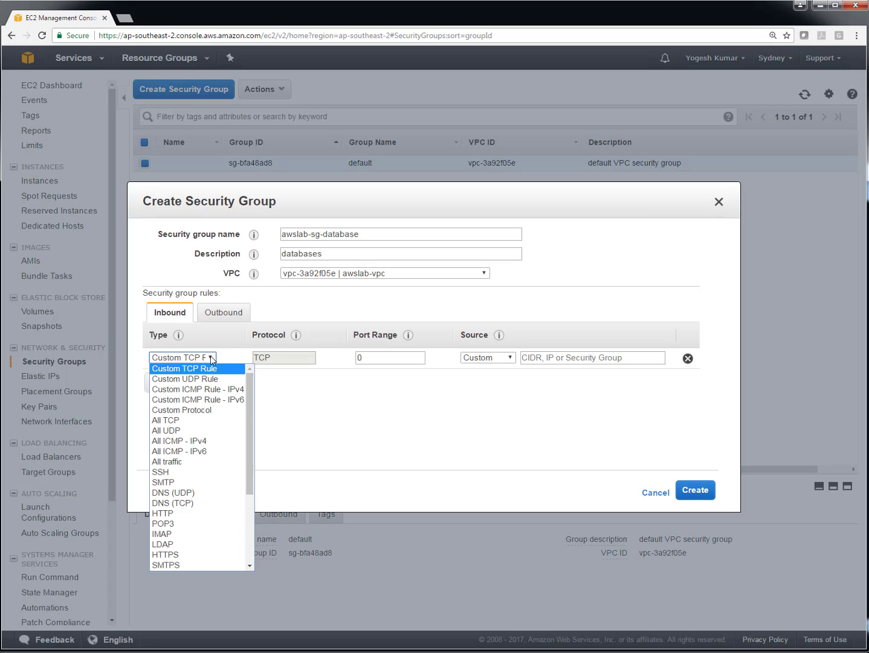
click(199, 472)
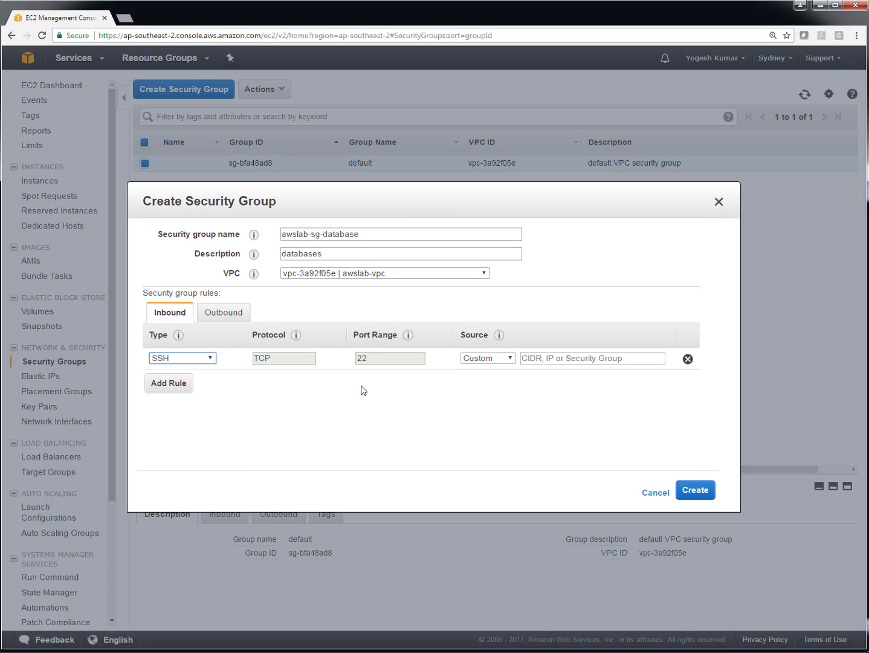
click(506, 357)
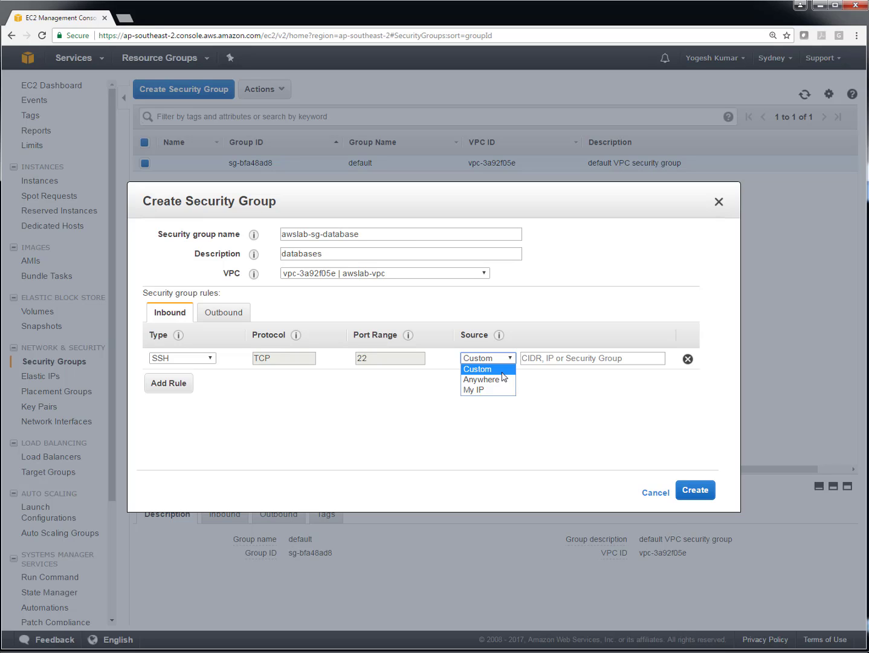
click(503, 372)
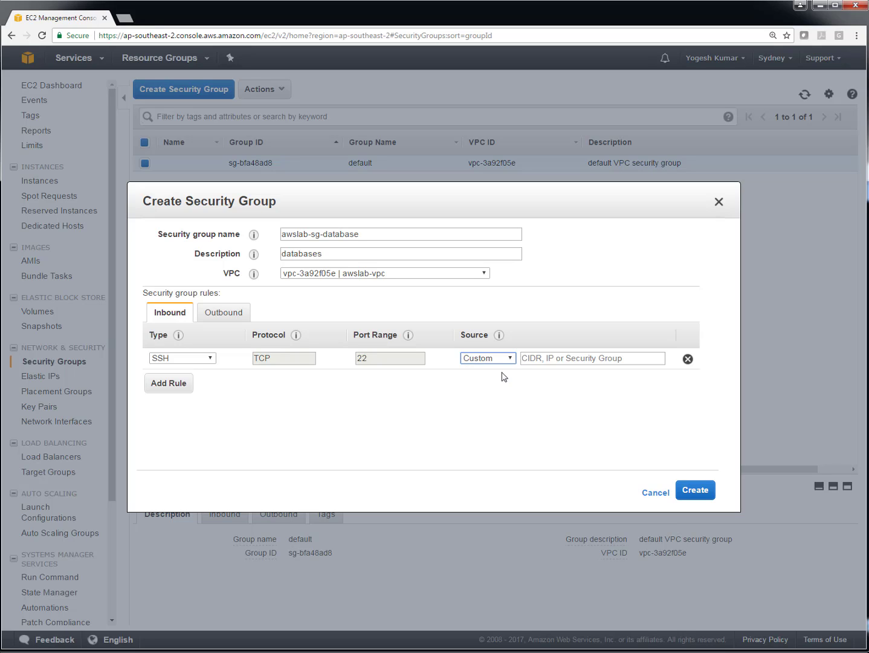
click(547, 357)
text(172)
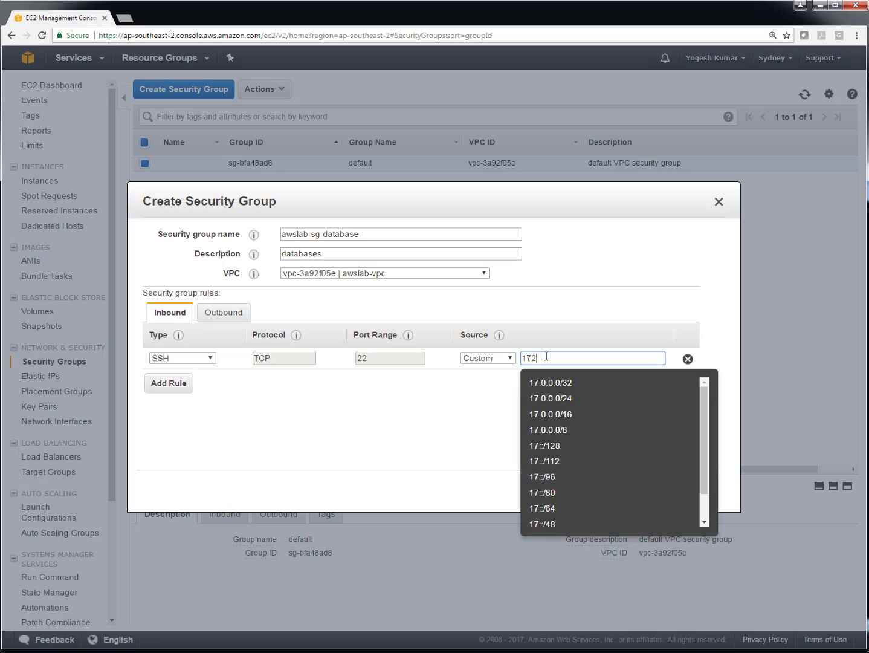
text(.16.)
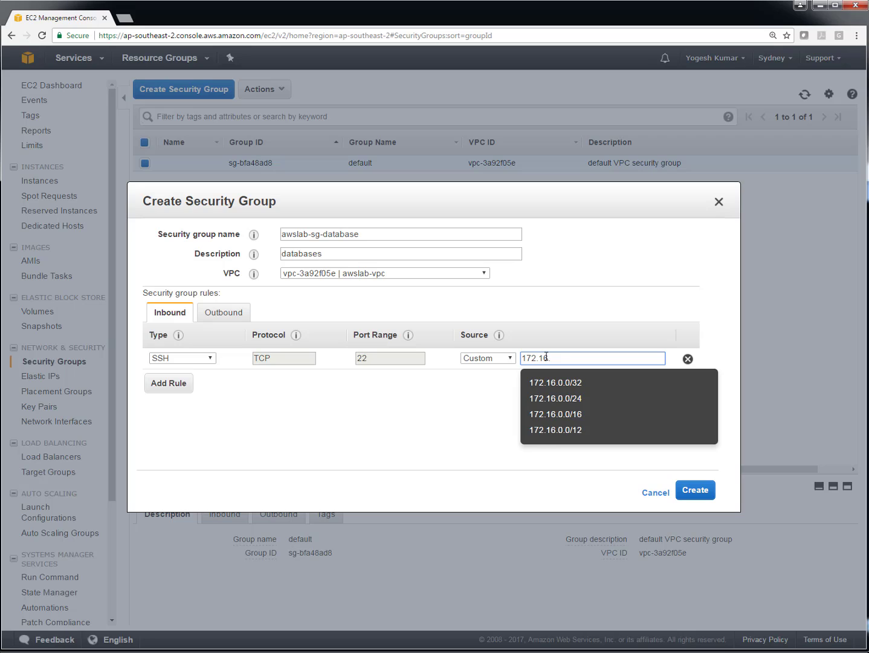
text(1.0)
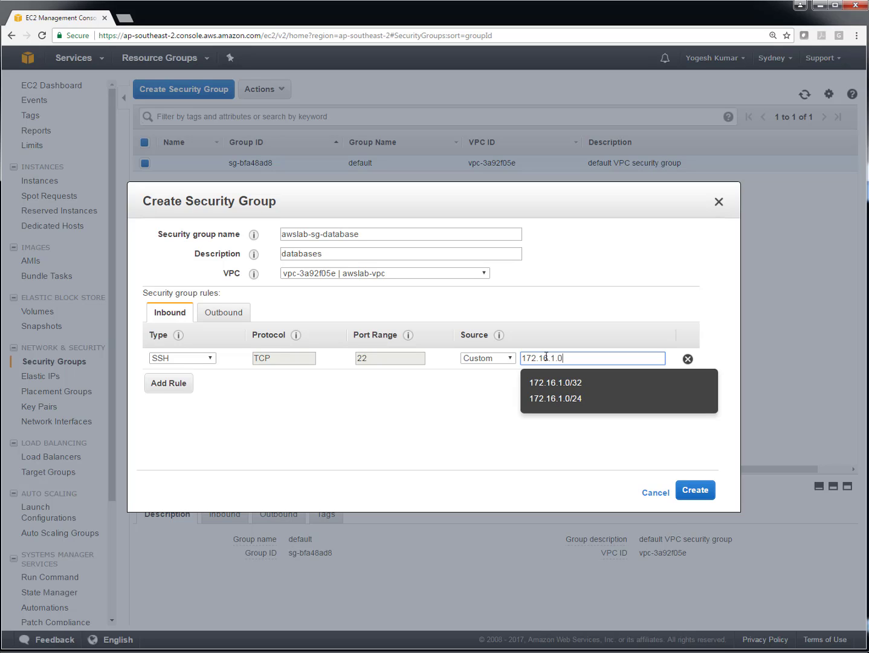
text(/24)
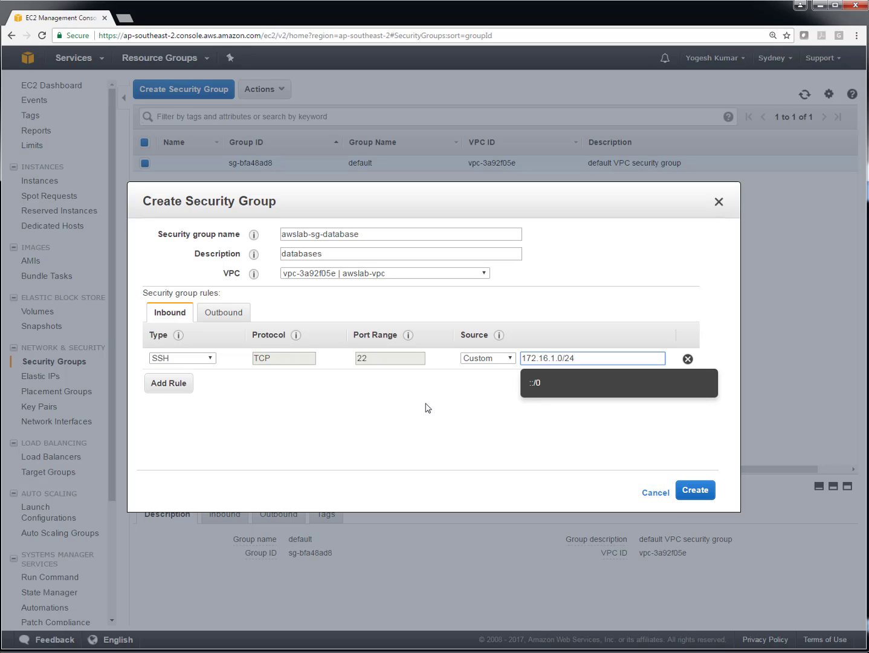
click(400, 411)
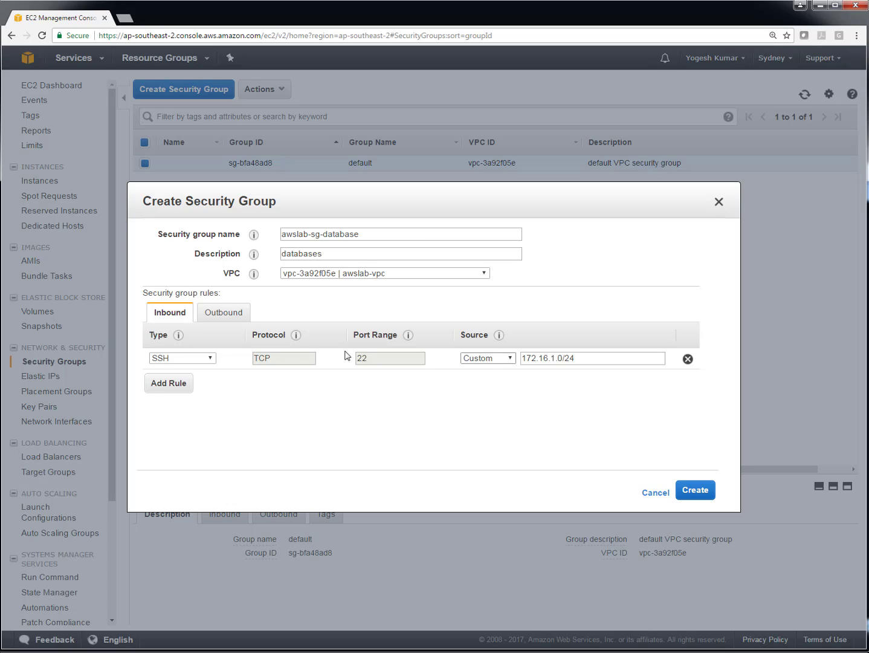
- Add a second inbound rule of type Custom TCP Rule with port range 3110
click(159, 387)
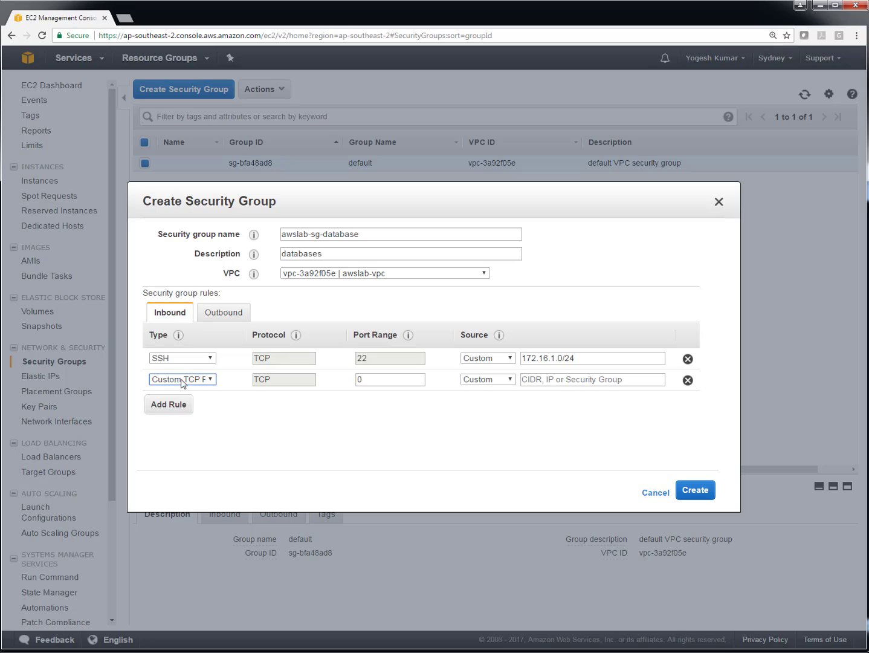
click(210, 380)
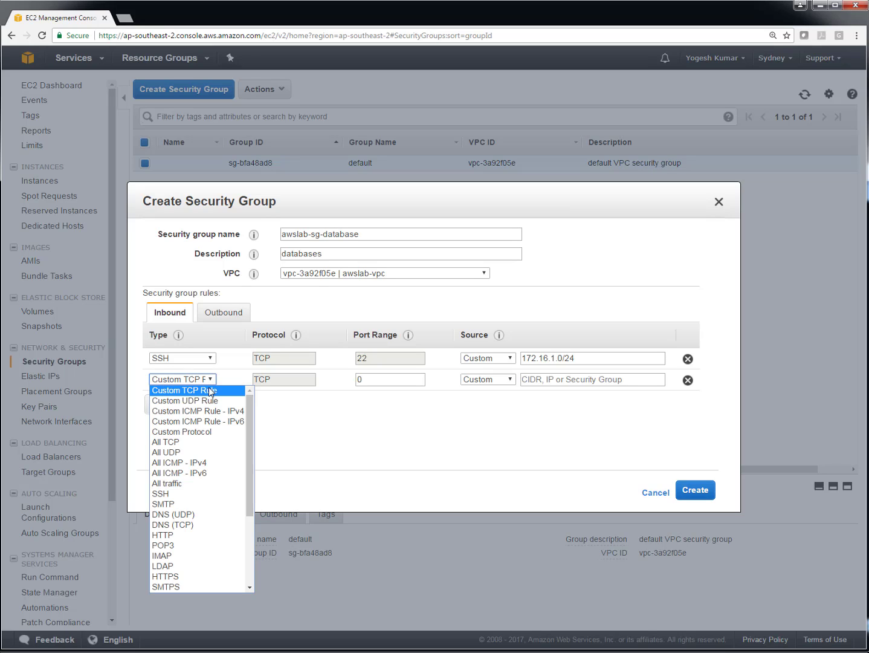
click(210, 390)
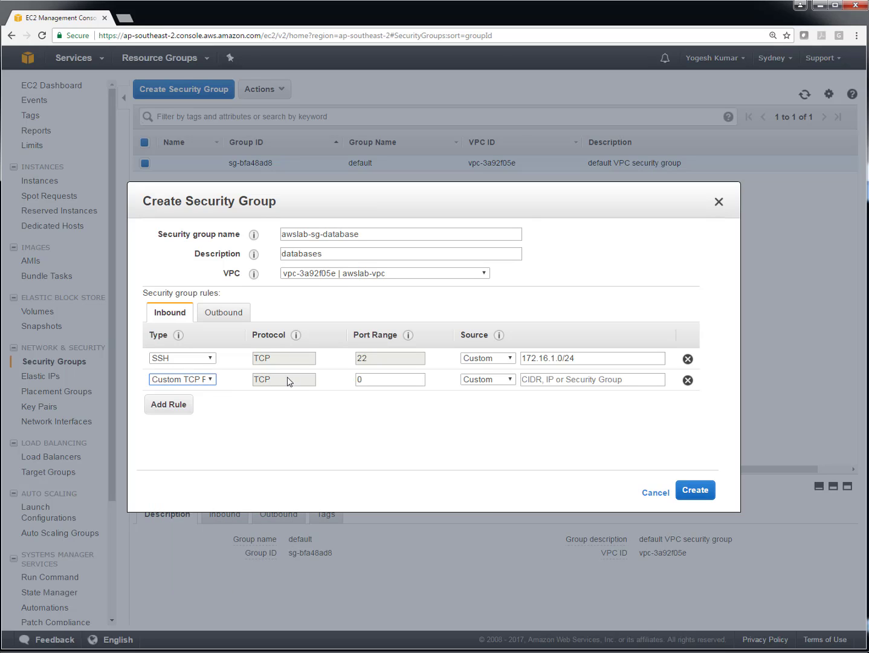
drag(370, 379, 351, 378)
text(2)
key(BackSpace)
text(3110)
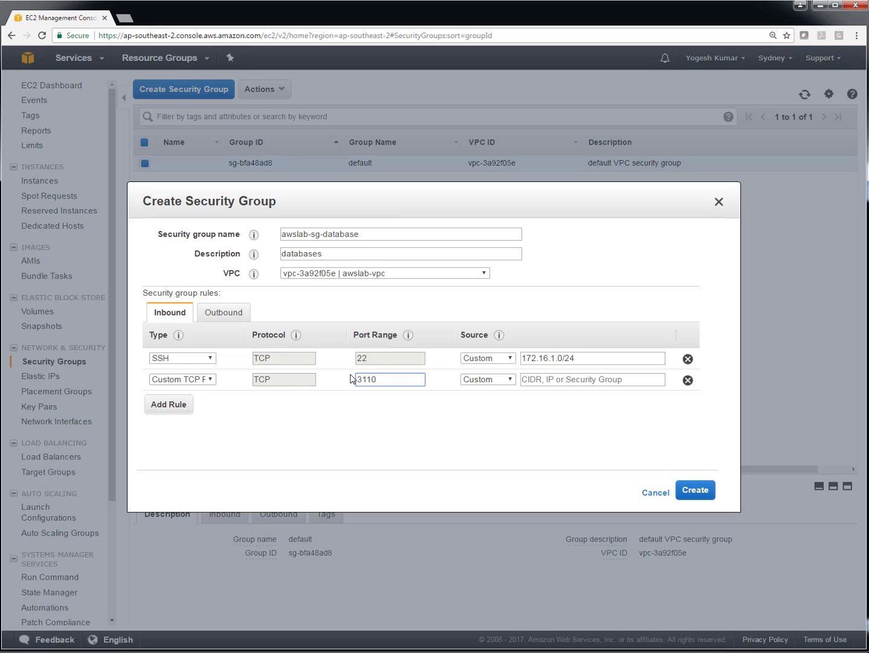
- Set the source of the port 3110 inbound rule to 172.16.1.0/24, copied from the SSH rule
click(590, 355)
key(ctrl+a)
key(ctrl+c)
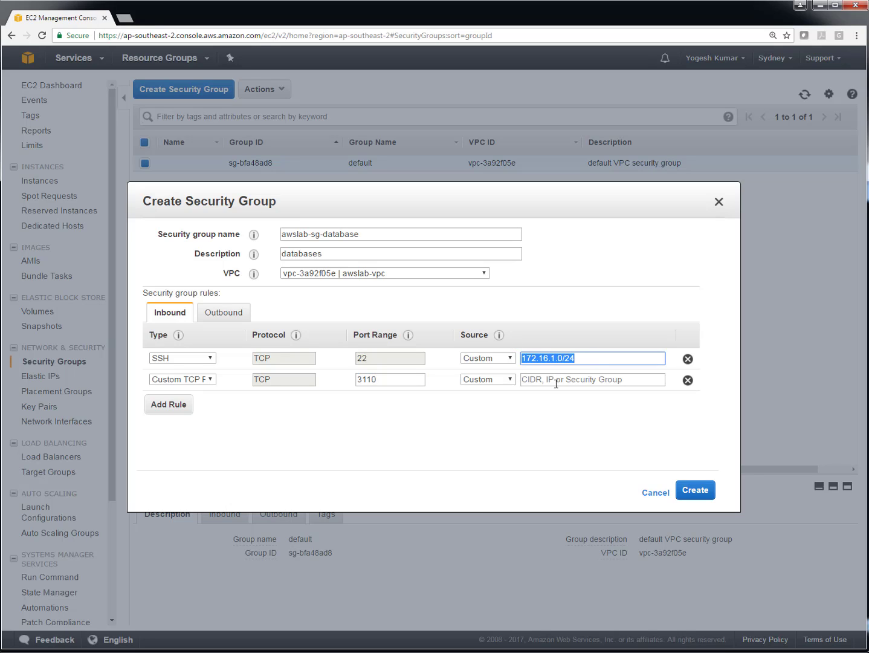
click(556, 380)
key(ctrl+v)
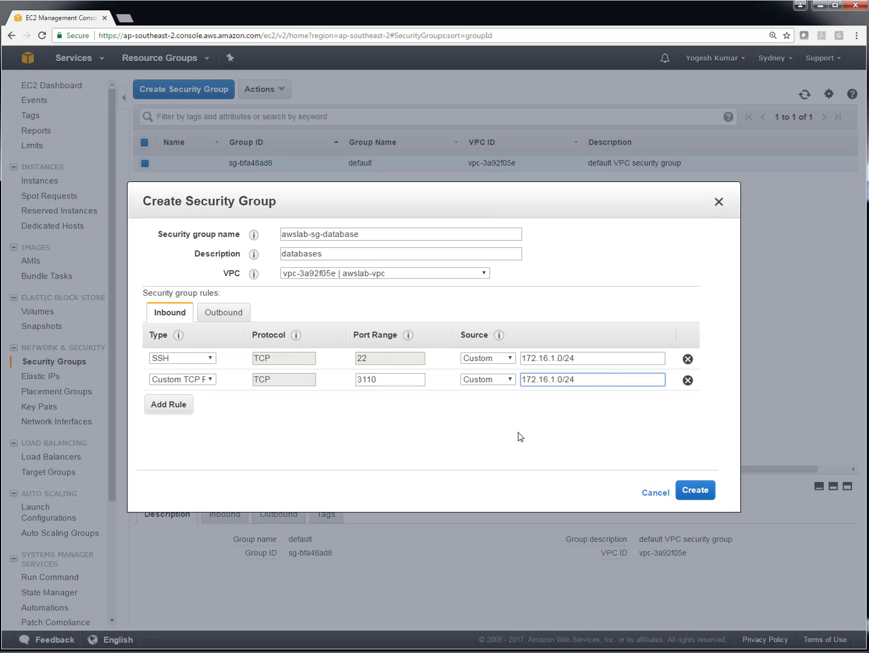
- Add a third inbound rule of type All ICMP - IPv4 to the database security group
click(161, 412)
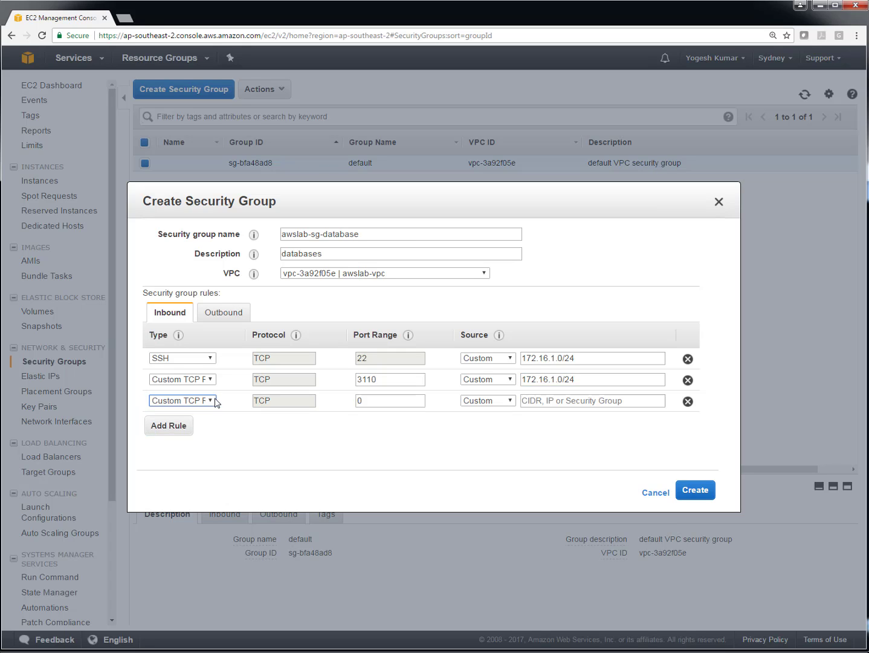
click(211, 400)
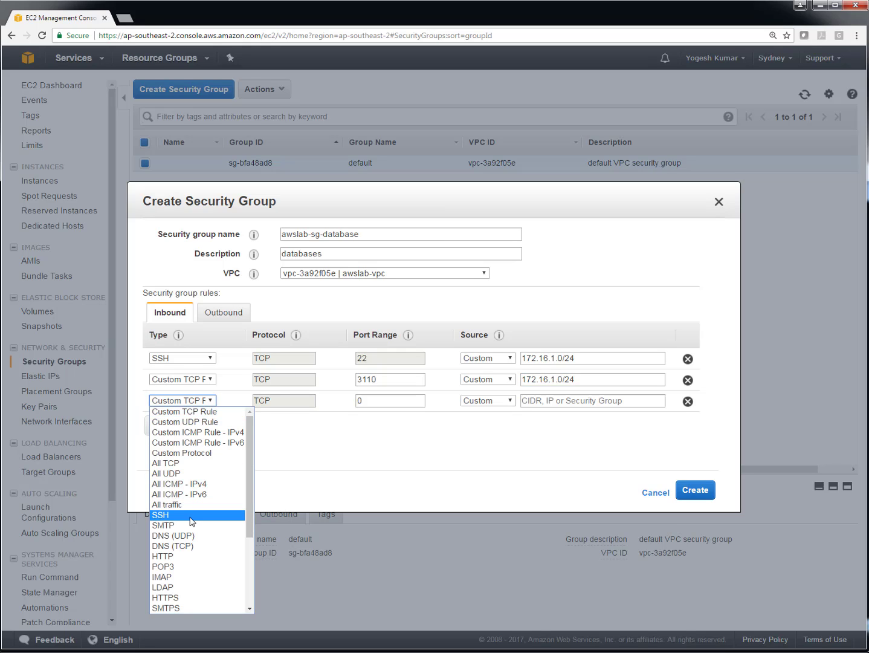
scroll(189, 519, down, 3)
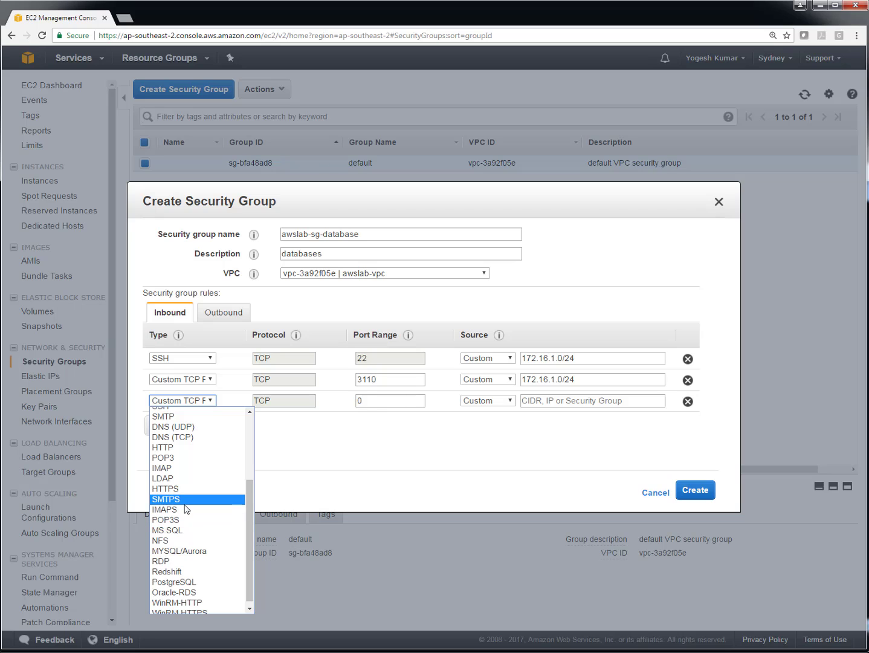
scroll(186, 508, down, 1)
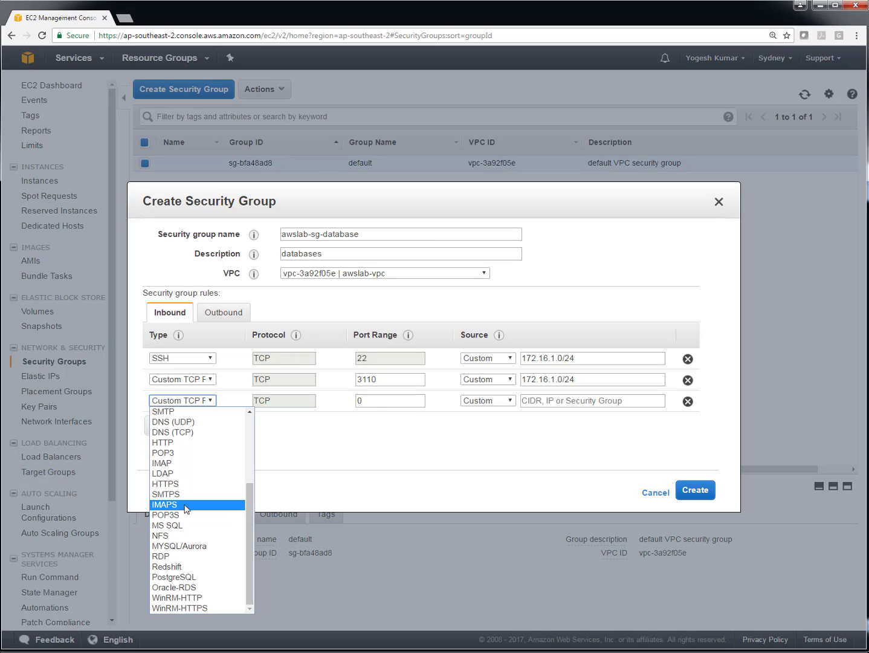
scroll(186, 509, up, 3)
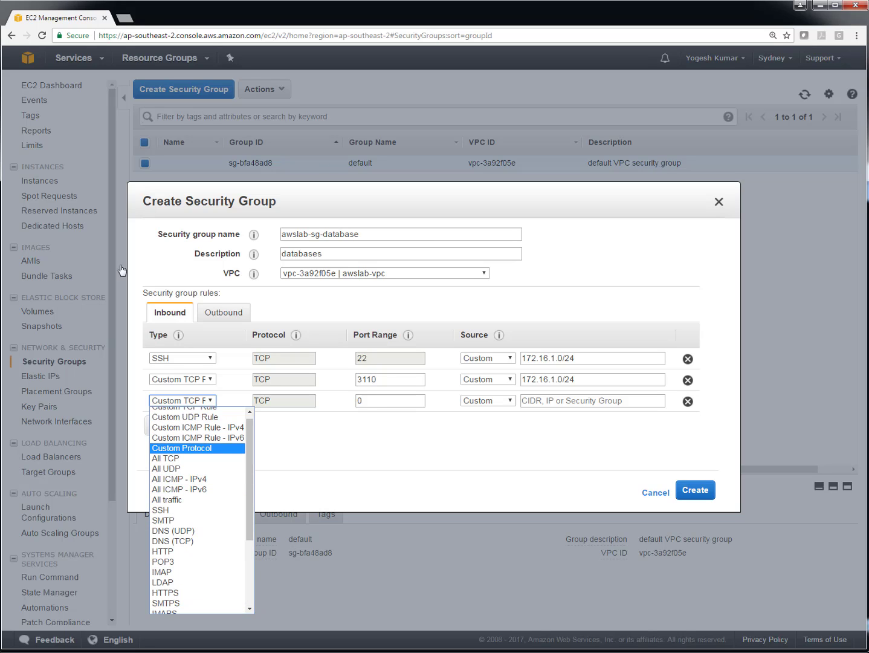
key(Up)
key(Down)
key(Down)
key(Down)
key(Down)
key(Return)
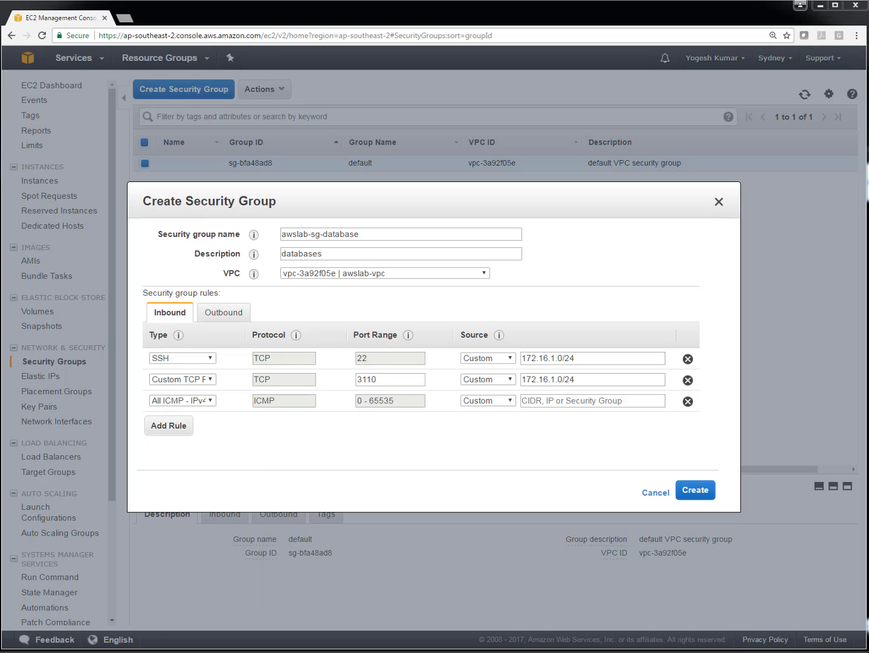
- Set the ICMP rule's source to 172.16.1.0/24 and create the awslab-sg-database security group
drag(623, 383, 468, 381)
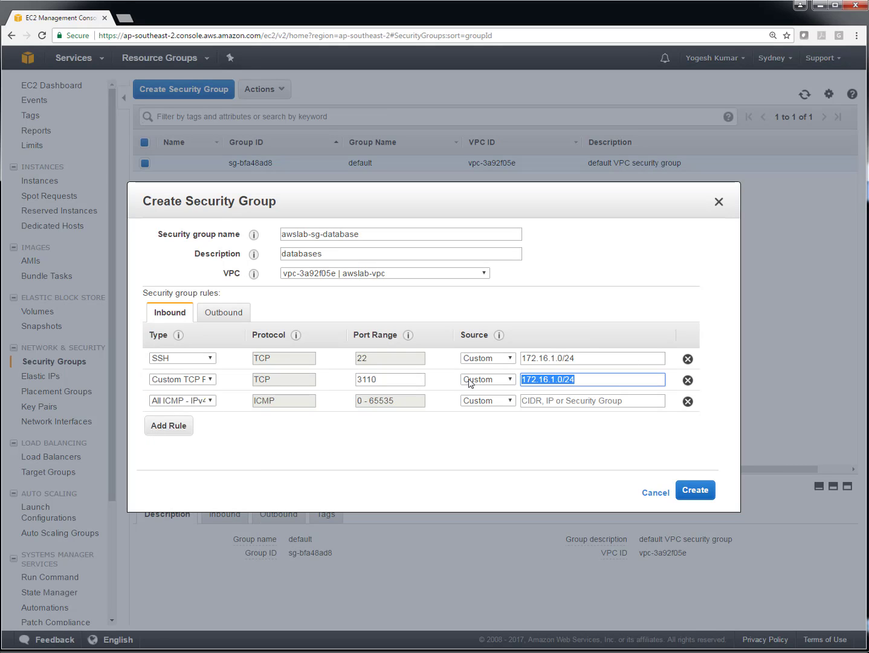
click(585, 403)
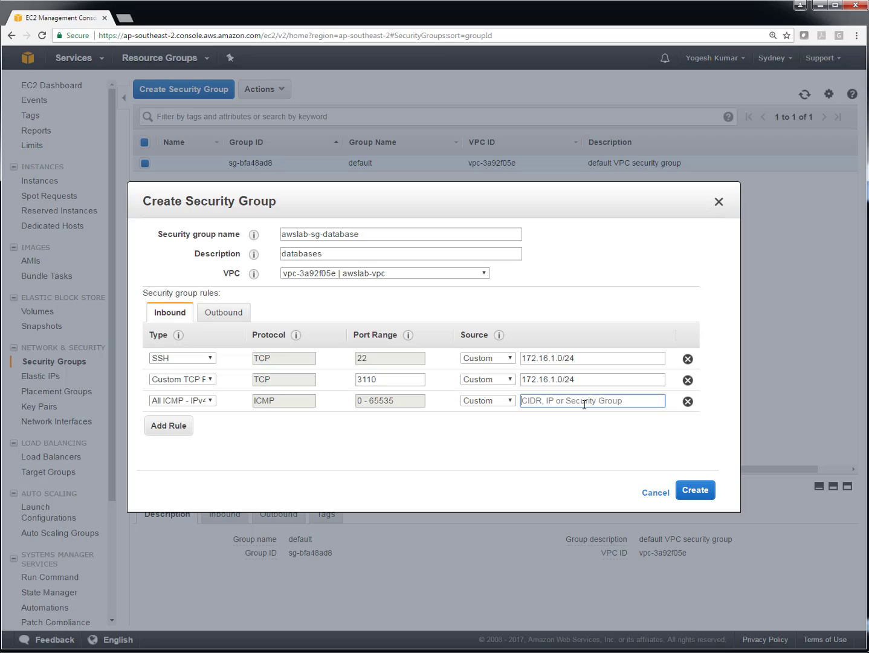
key(ctrl+v)
click(693, 492)
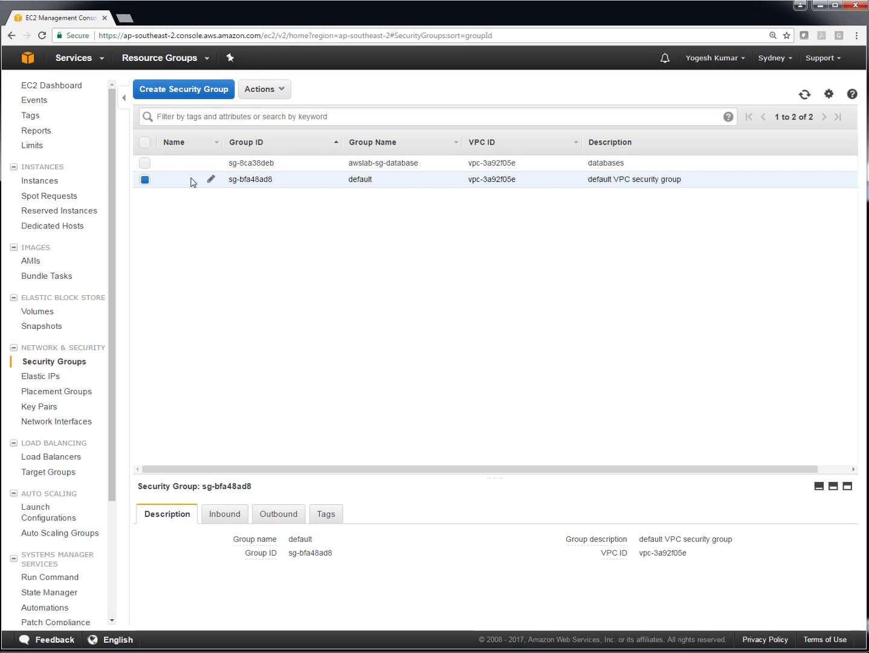
- Name the default VPC security group awslab-sg-database and save the name
click(211, 180)
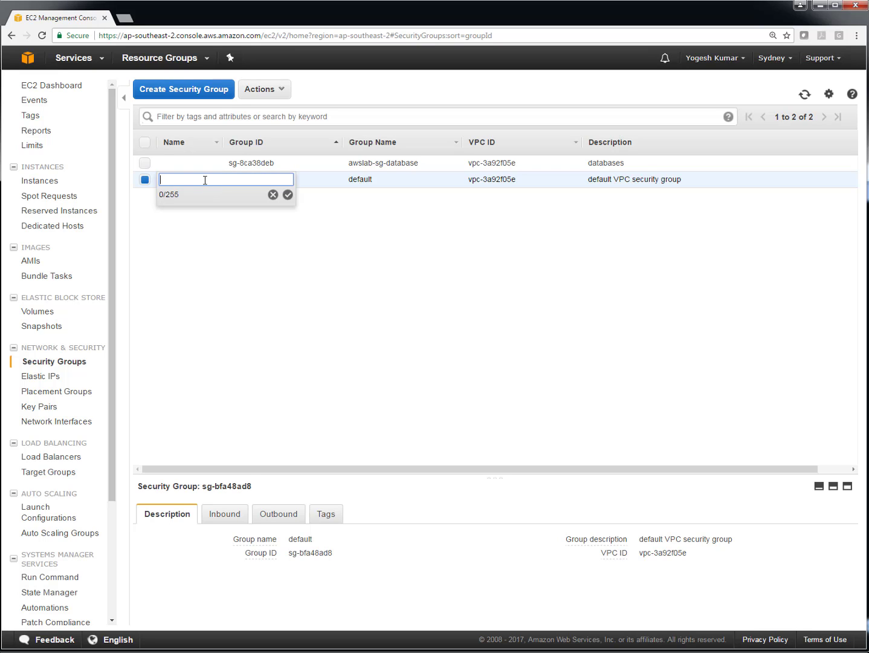
text(awslab-sg-database)
click(287, 194)
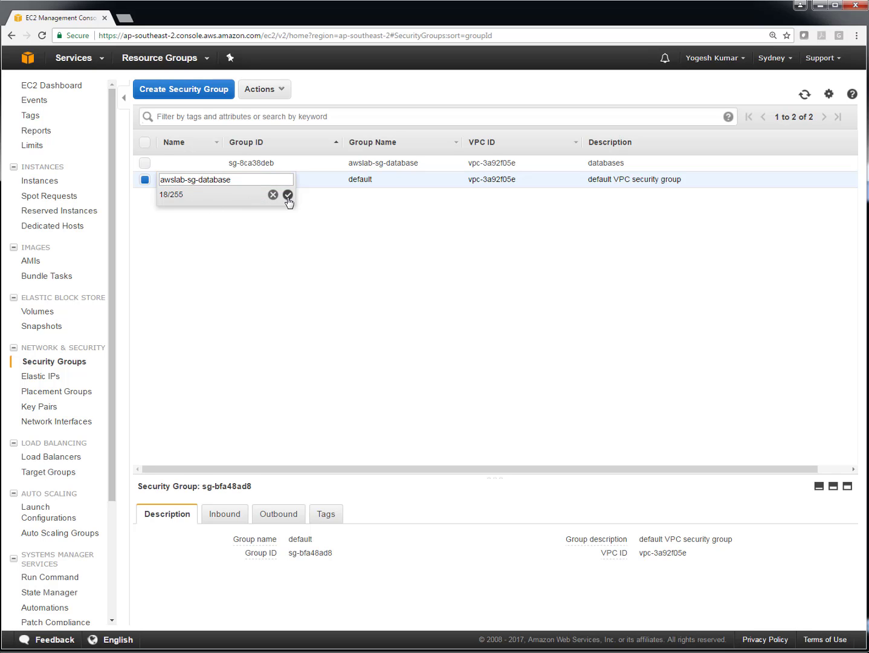
- Start a new security group named awslab-sg-public with the description Internet App Server in awslab-vpc
click(192, 89)
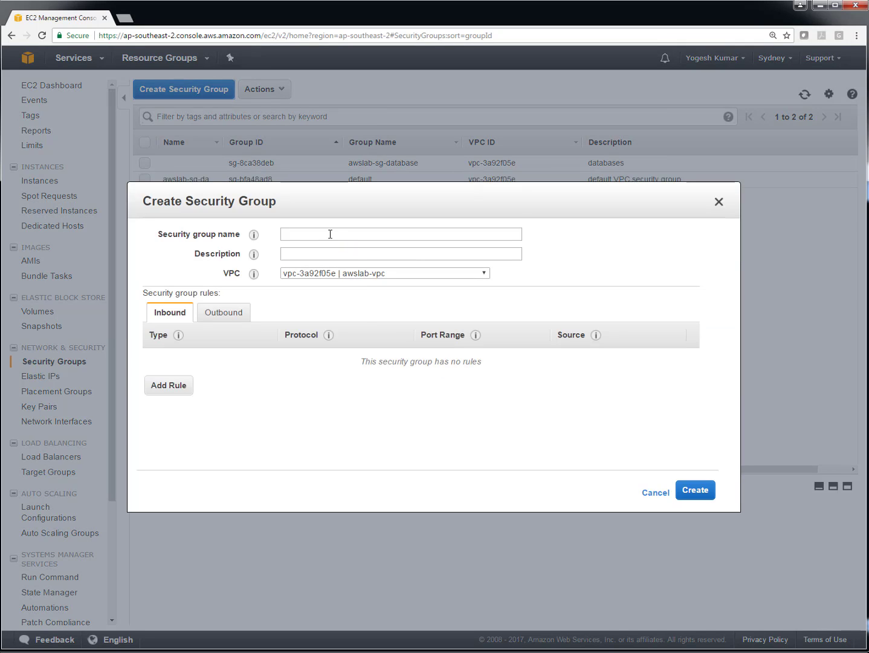
click(329, 234)
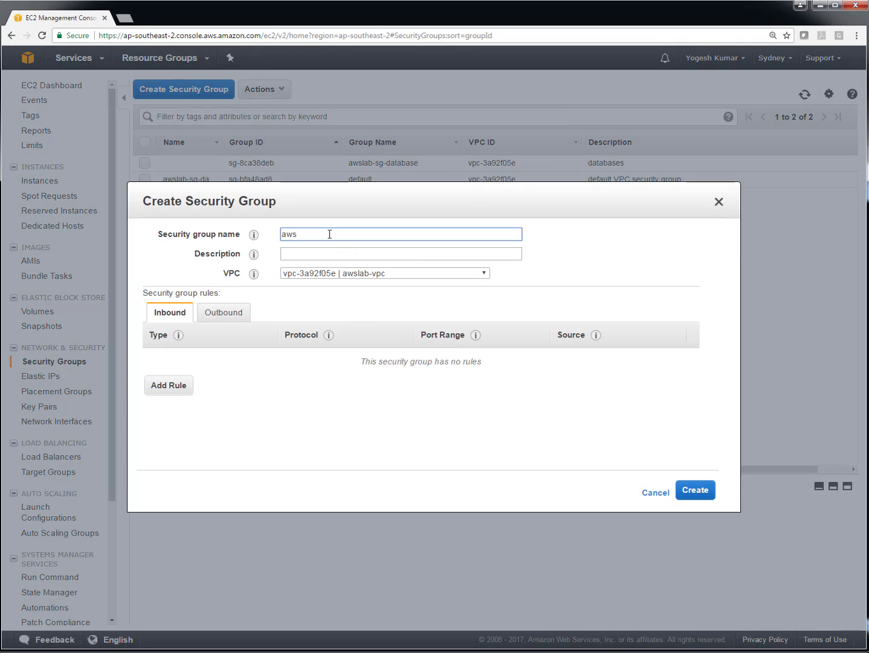
text(awslab-sg-public)
click(305, 253)
text(Inte)
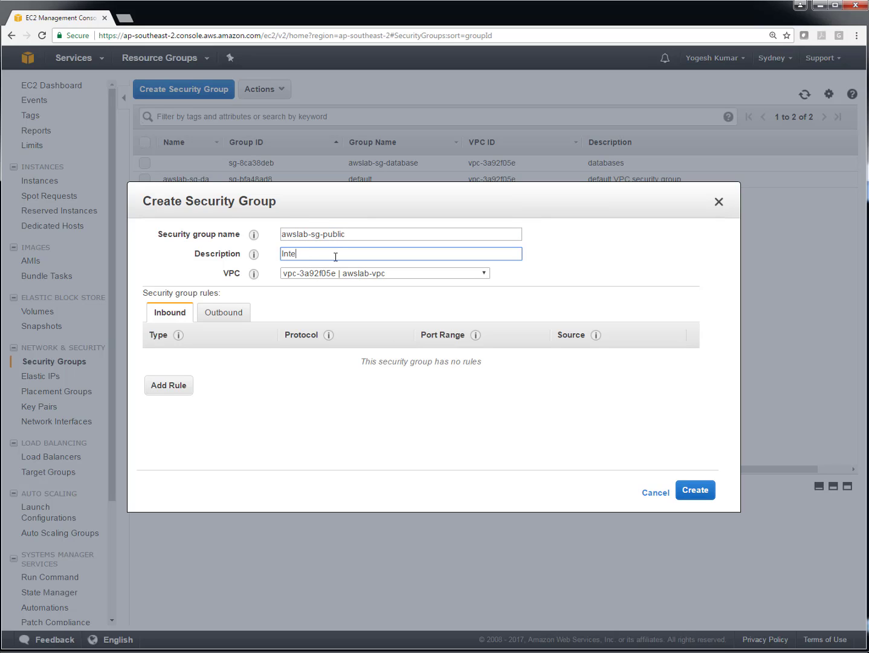
text(rnet App Server)
key(Tab)
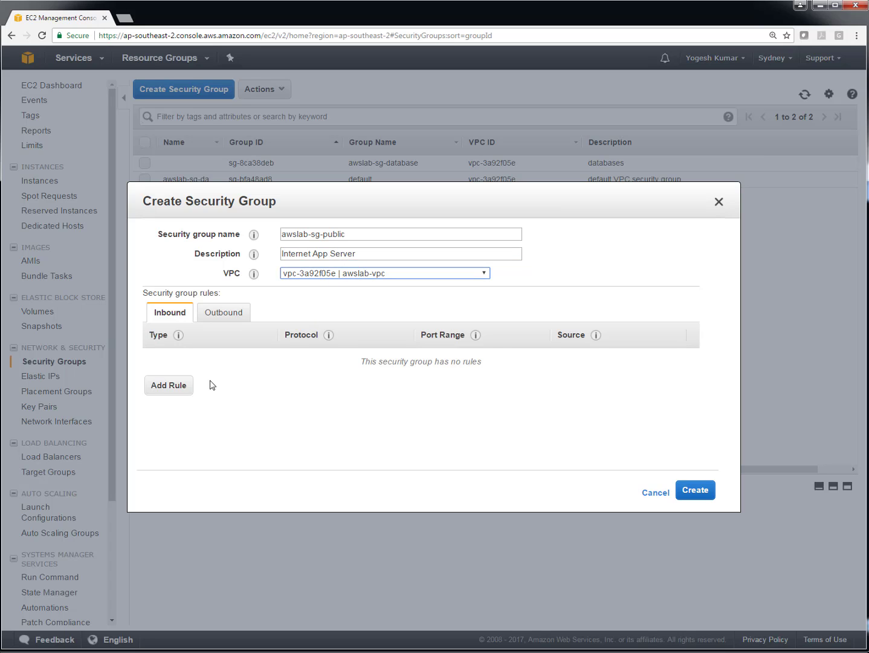
- Add an inbound HTTP rule to the awslab-sg-public security group, keeping the default source
click(163, 395)
click(210, 357)
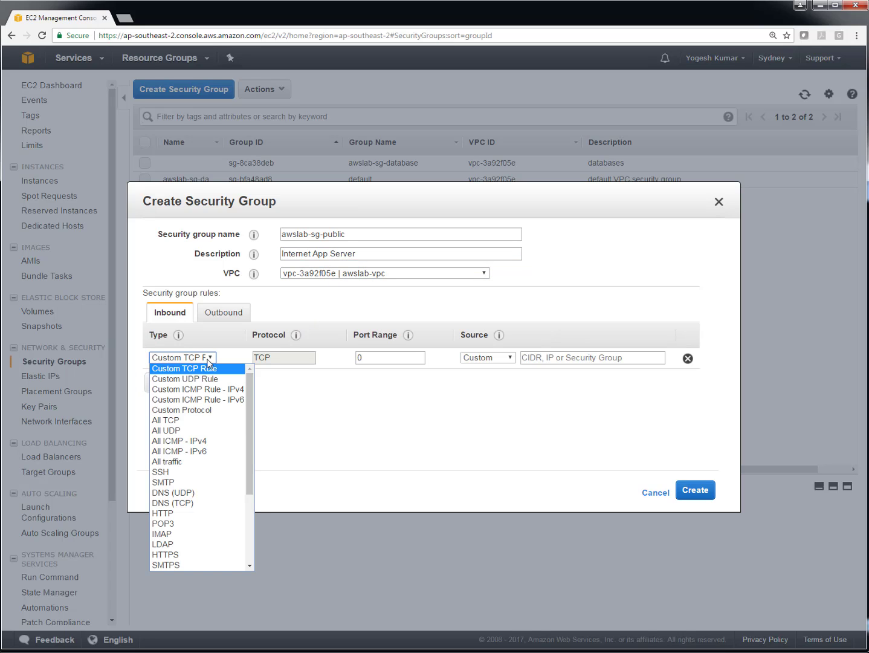
click(181, 513)
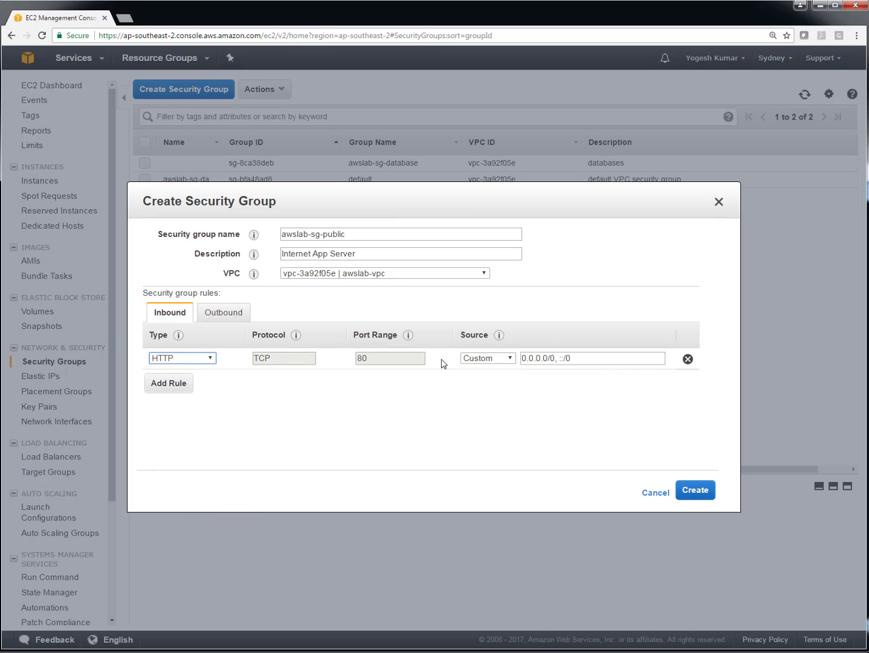
- Add a second inbound rule of type All ICMP - IPv4 with the source Anywhere
click(156, 383)
click(212, 379)
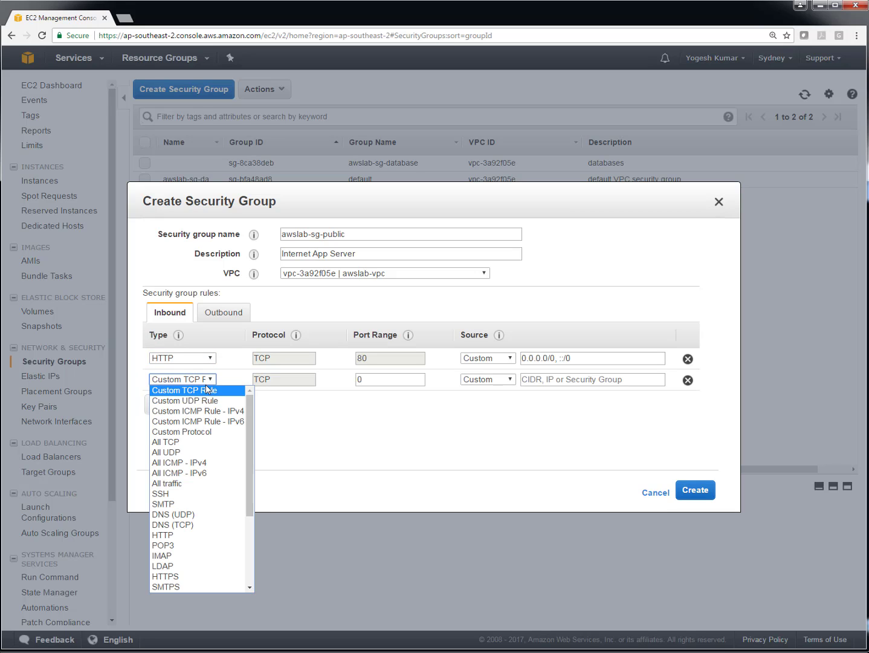
scroll(201, 462, down, 3)
scroll(201, 462, up, 3)
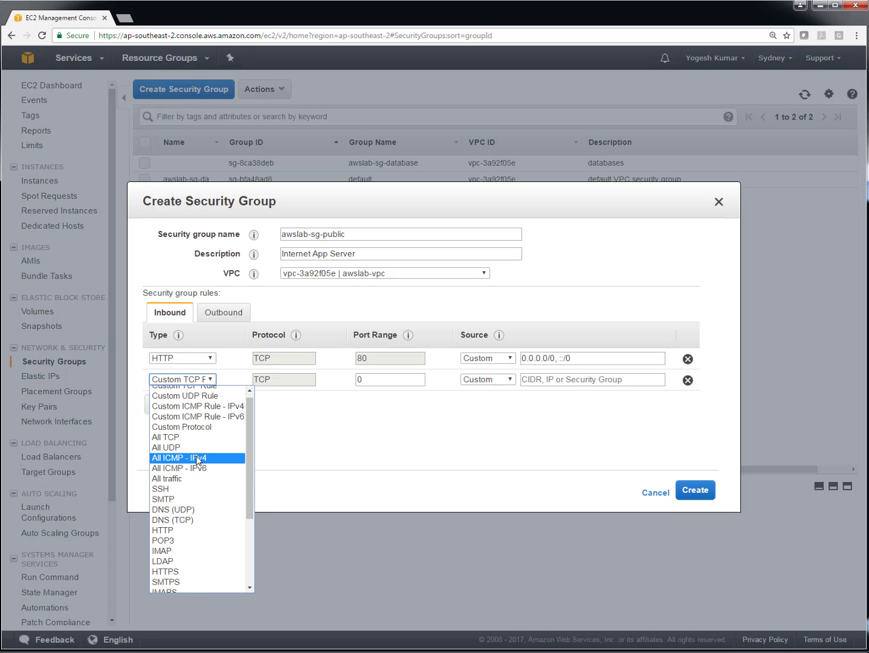
click(180, 457)
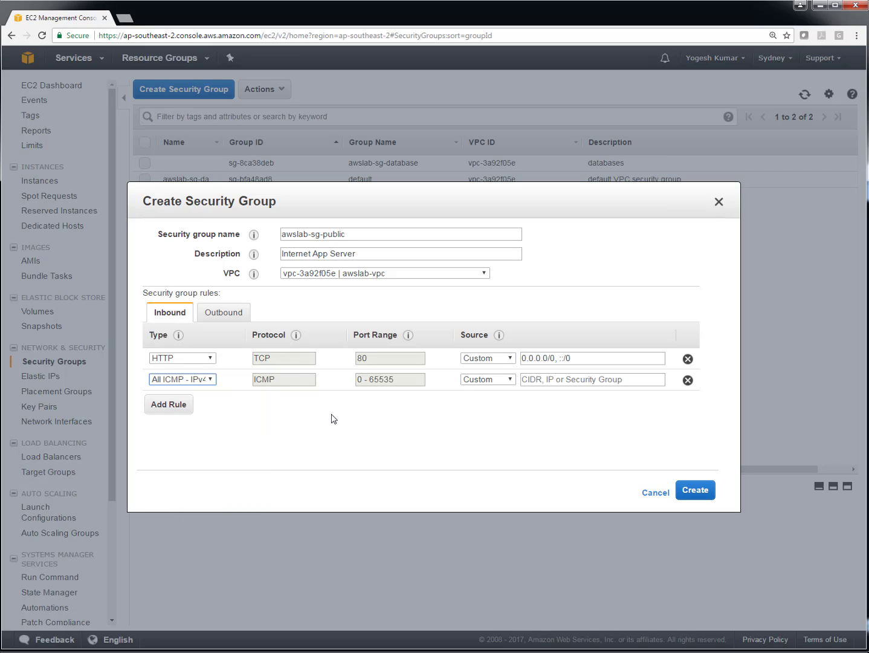
click(507, 379)
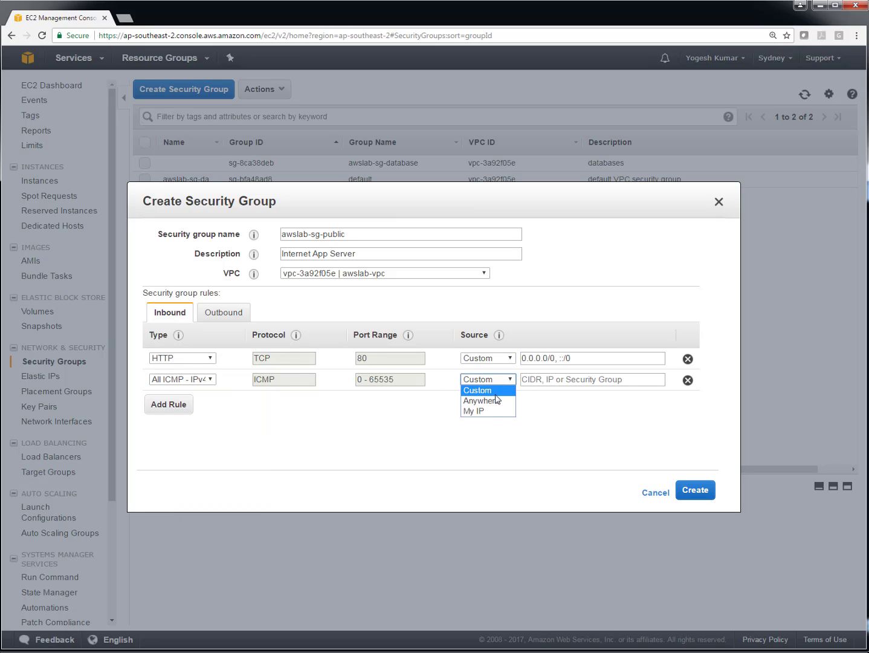
click(501, 400)
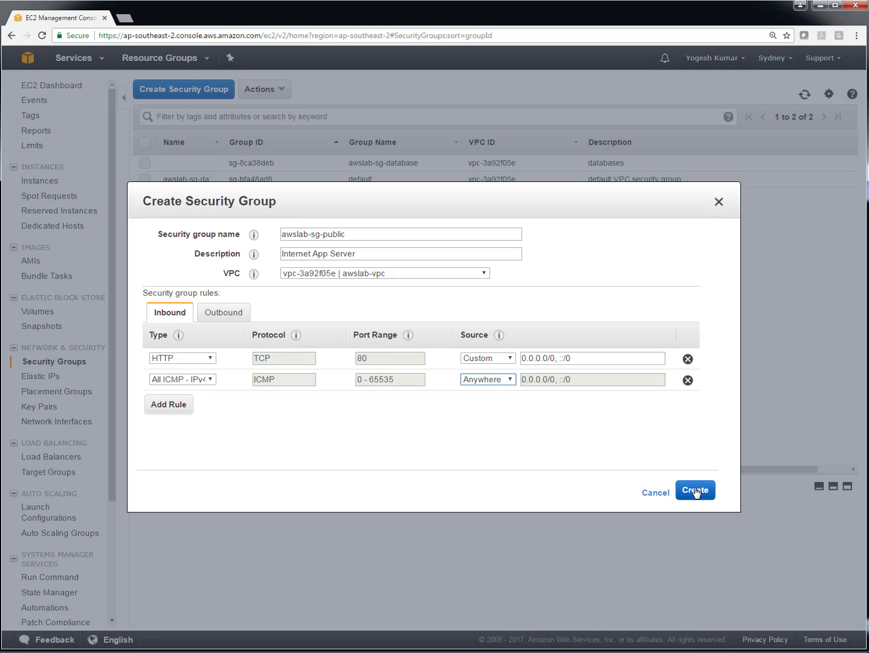
- Add an inbound SSH rule with the source My IP and create the awslab-sg-public security group
click(179, 406)
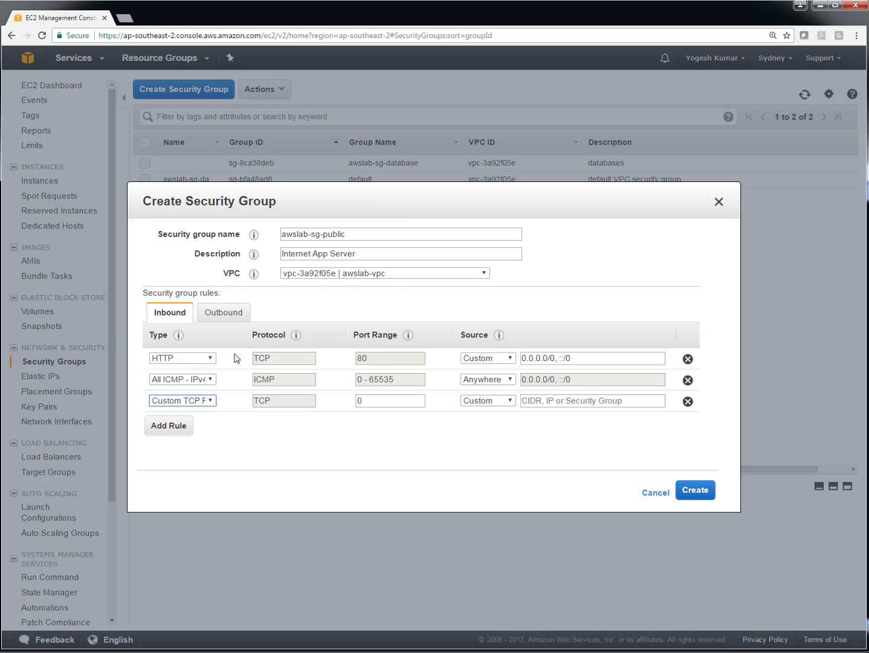
click(206, 404)
scroll(203, 444, down, 3)
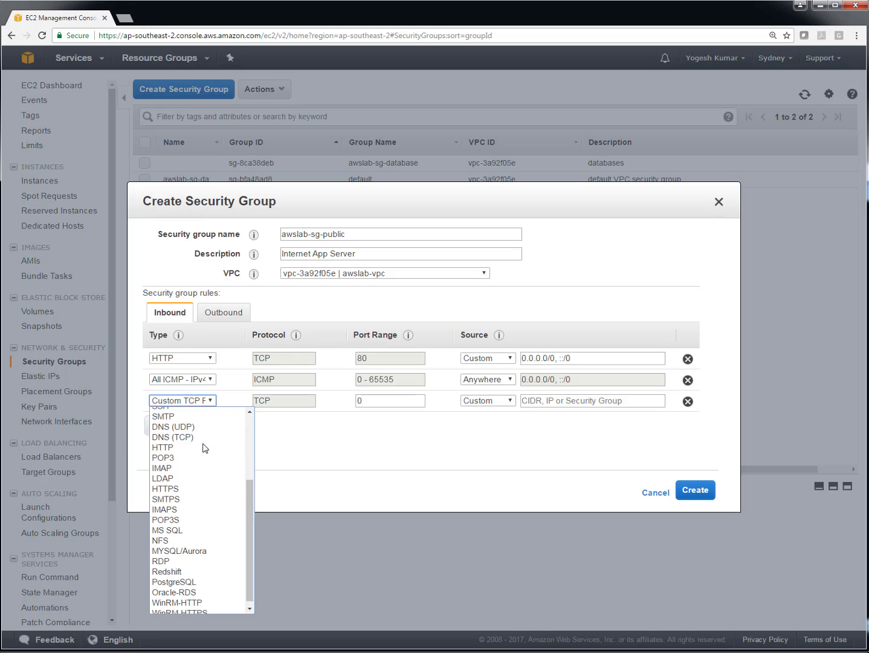
scroll(199, 452, up, 4)
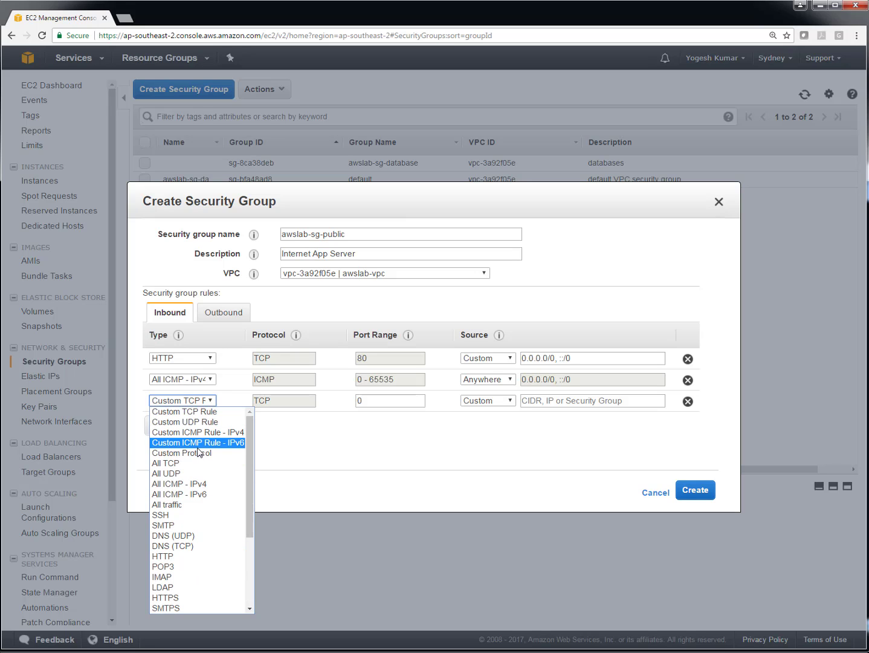
click(198, 514)
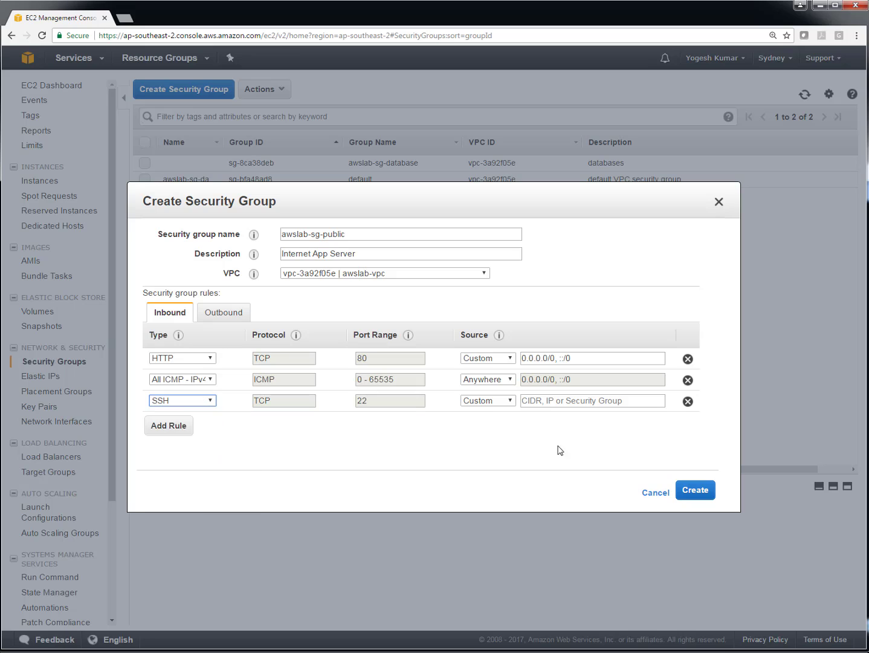
click(495, 402)
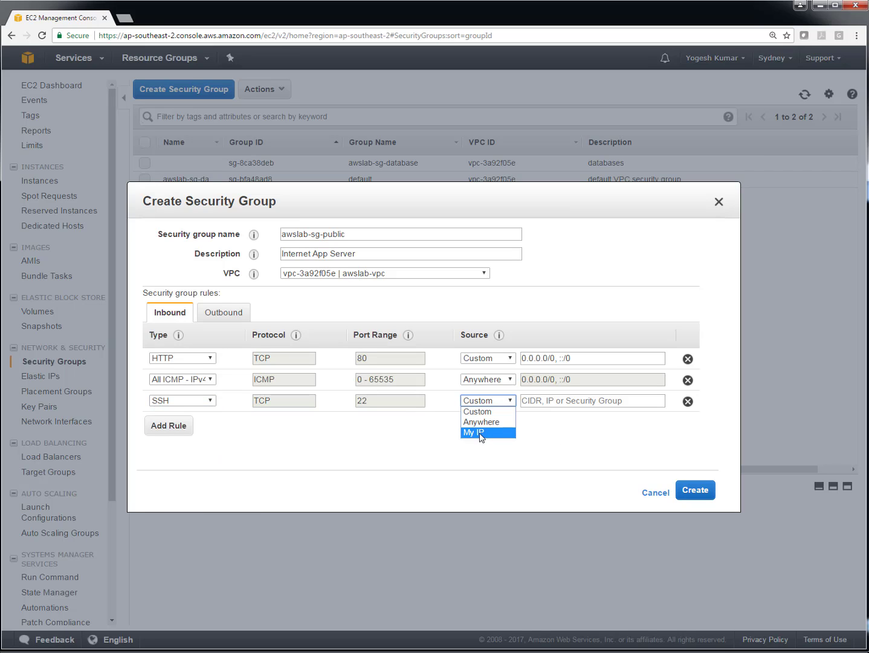
click(476, 432)
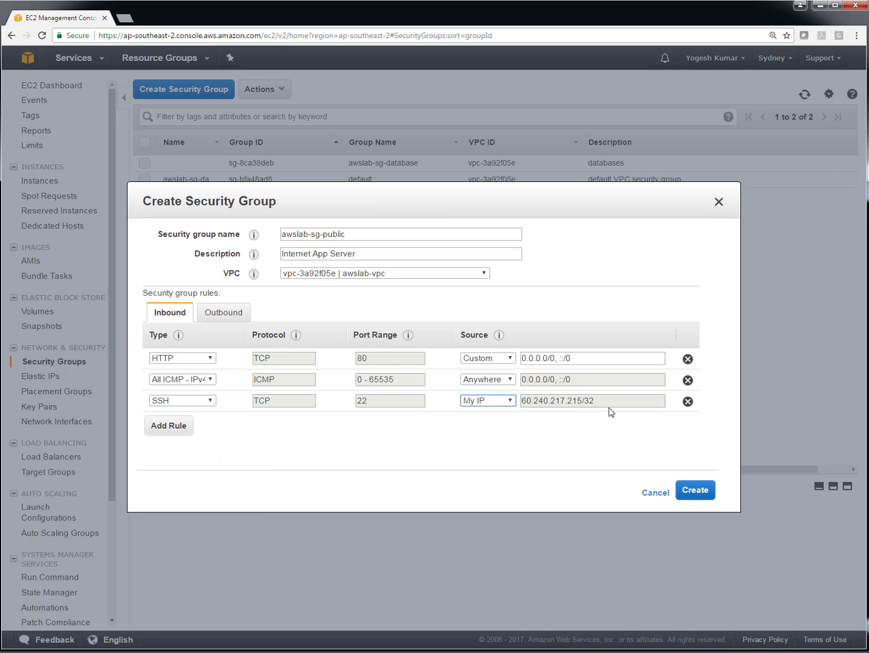
click(696, 493)
click(696, 491)
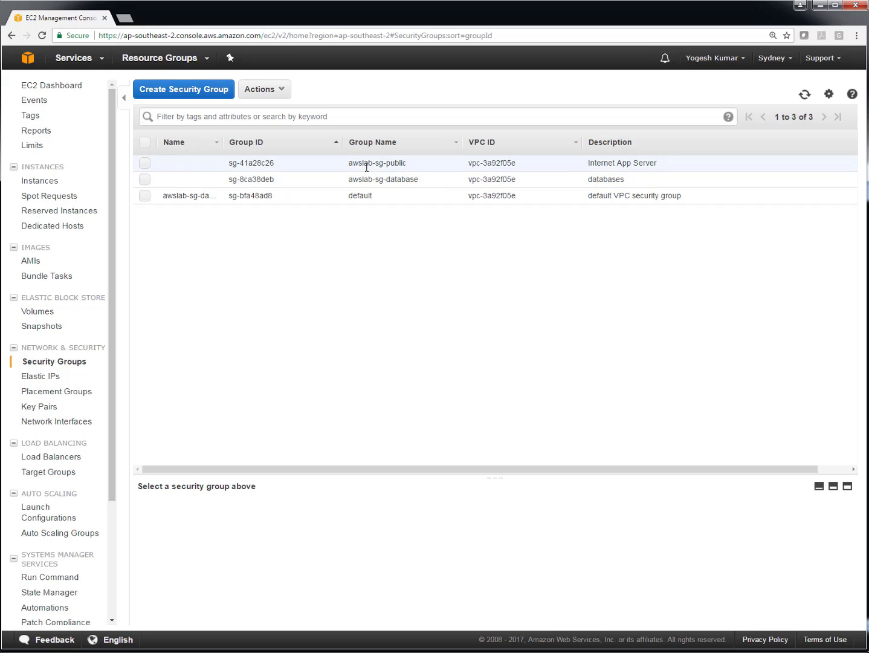
- Copy the Name tag text of the default VPC security group and clear that group's Name tag
mouse_move(201, 163)
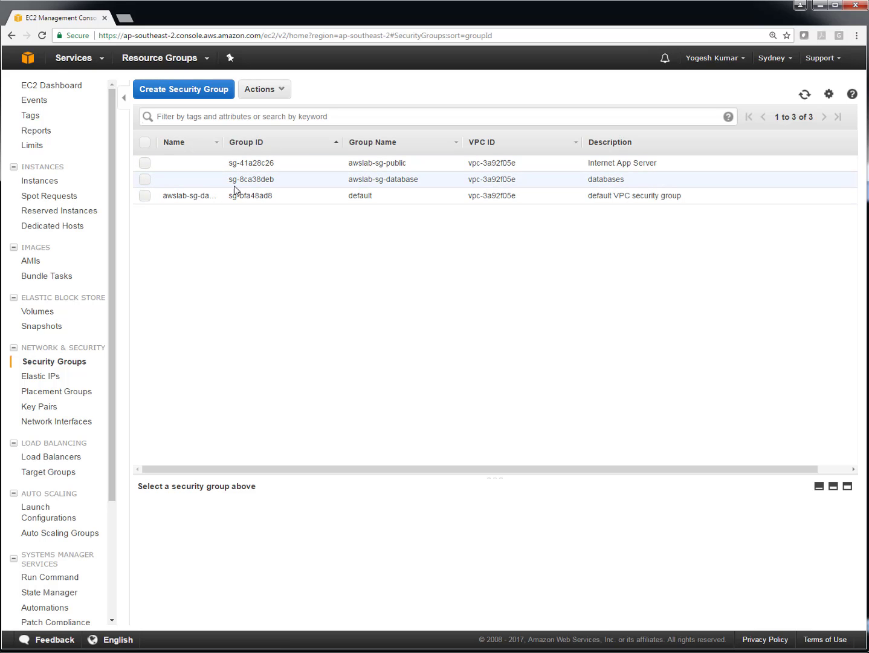
click(215, 197)
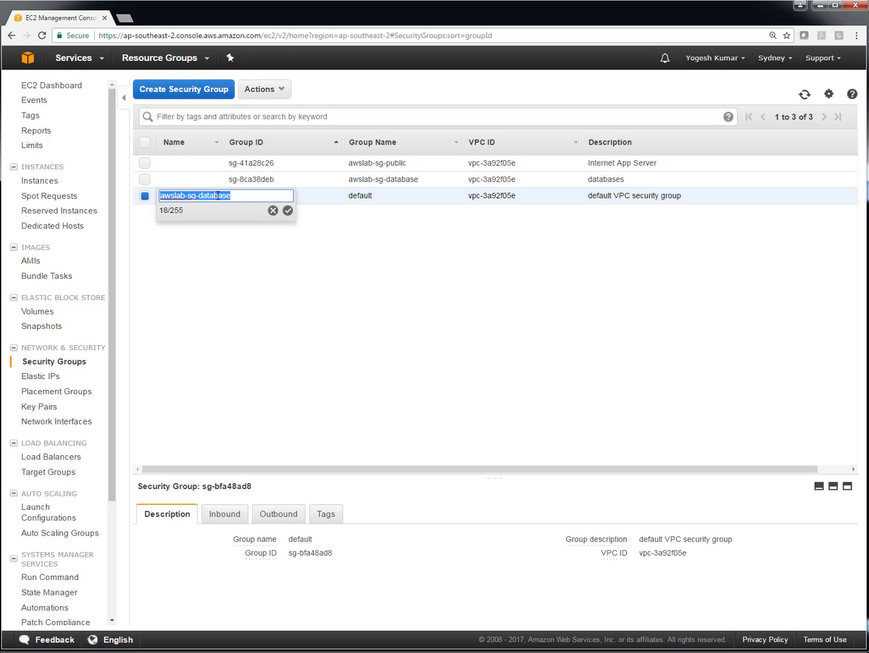
drag(242, 193, 116, 190)
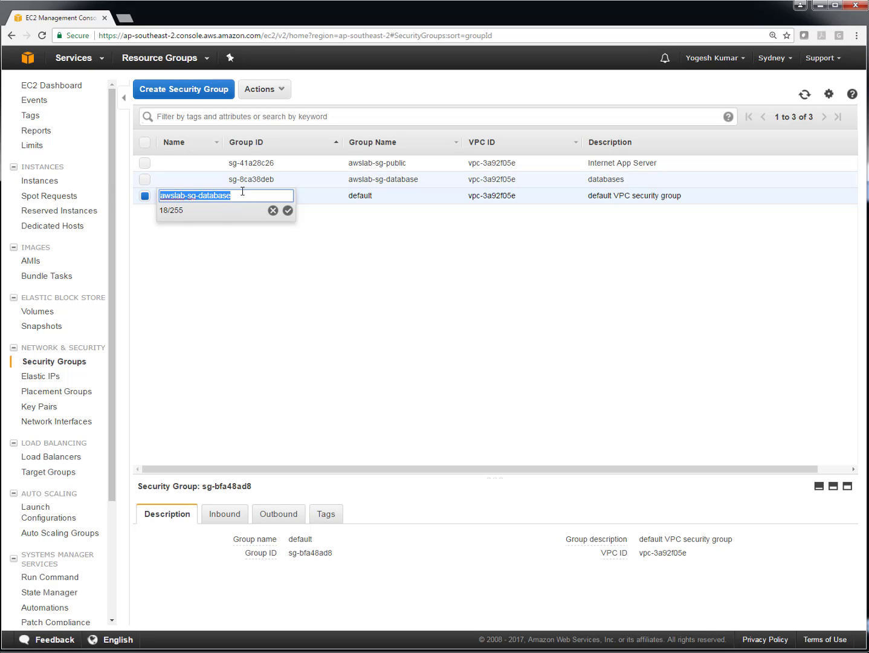
click(243, 194)
drag(233, 194, 149, 190)
key(ctrl+c)
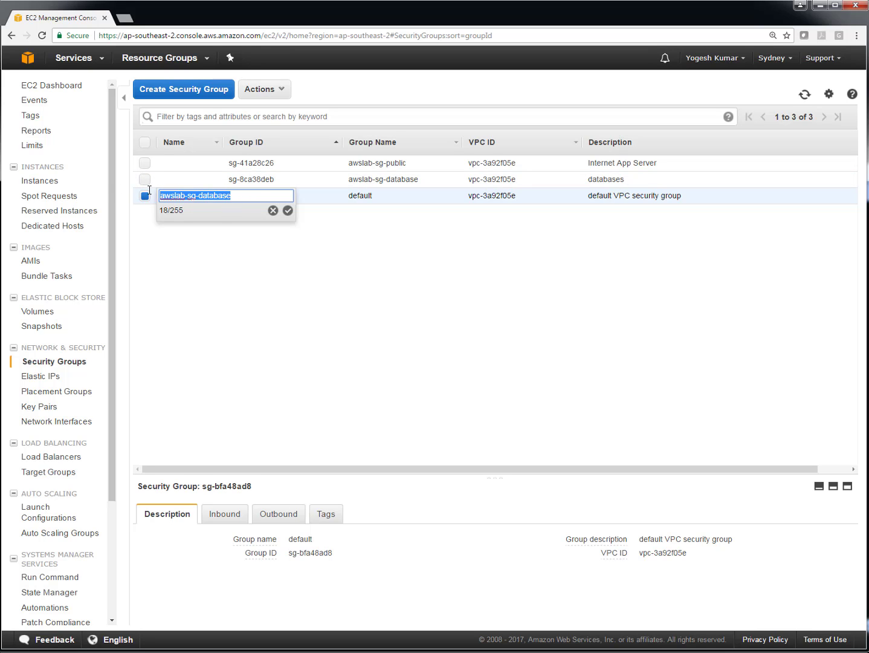
key(BackSpace)
click(288, 211)
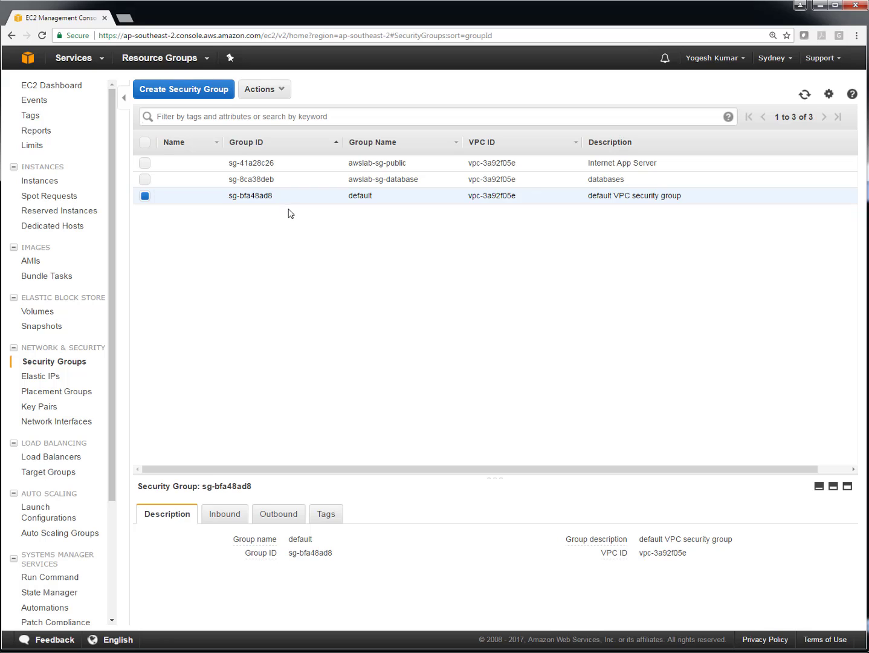
- Set the Name tag of the security group described as databases to awslab-sg-database
click(212, 180)
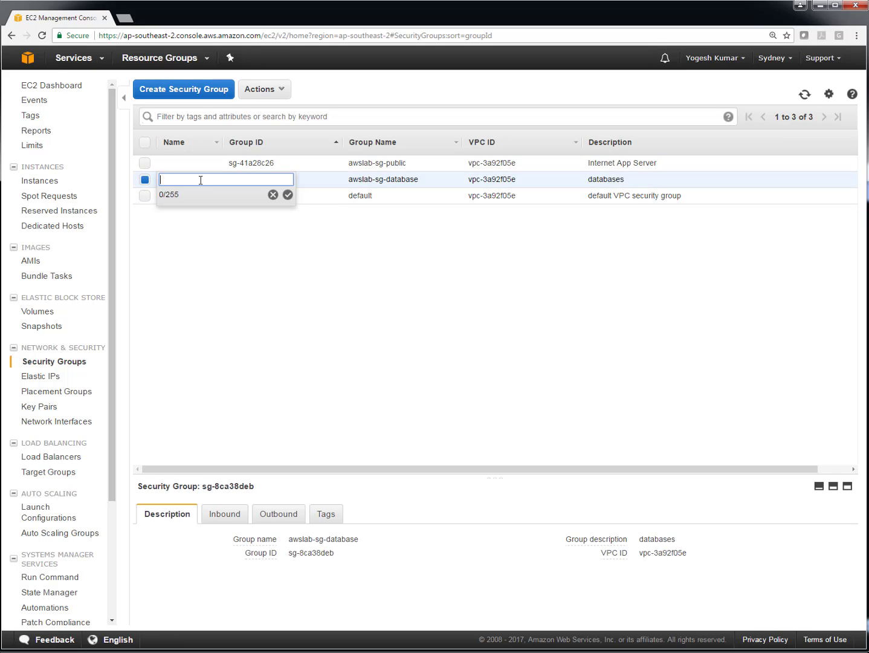
key(ctrl+v)
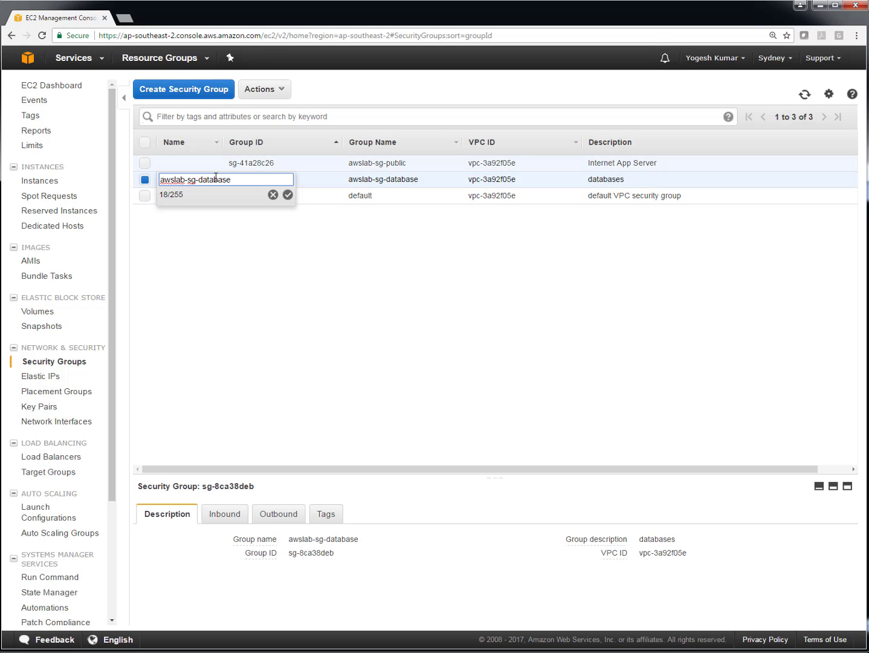
click(287, 194)
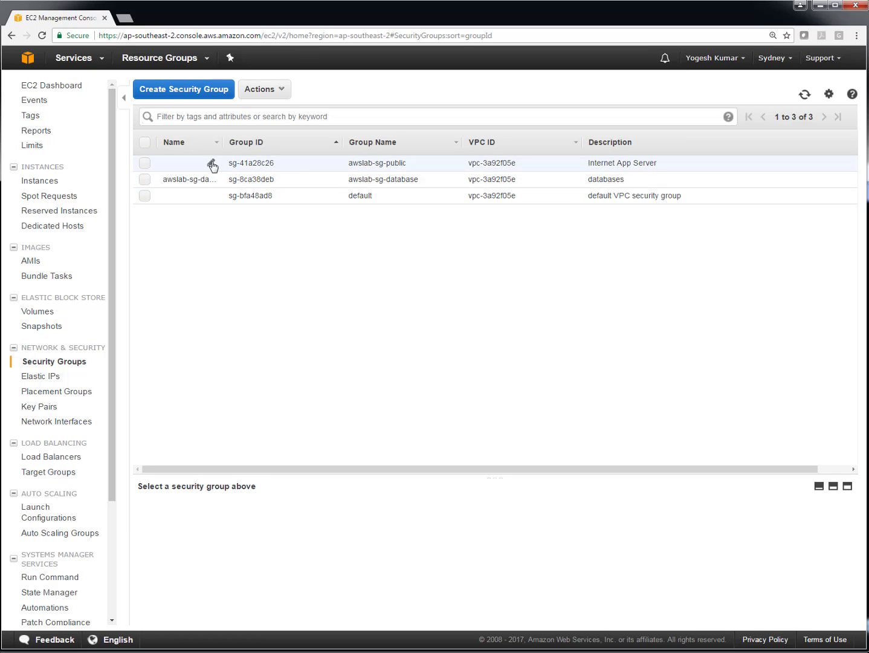
- Set the Name tag of the Internet App Server security group to awslab-sg-public
click(215, 163)
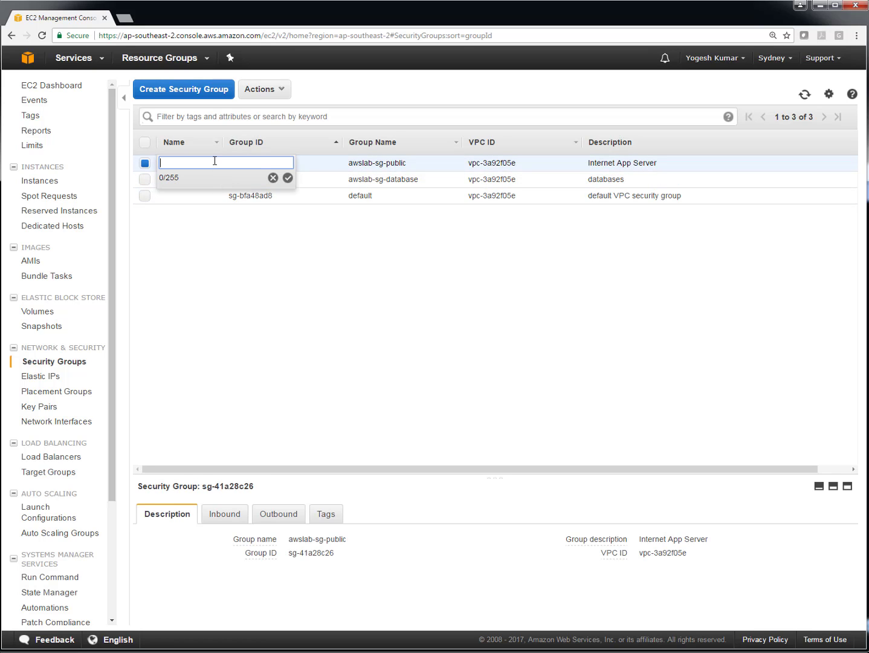
key(ctrl+v)
key(BackSpace)
text(public)
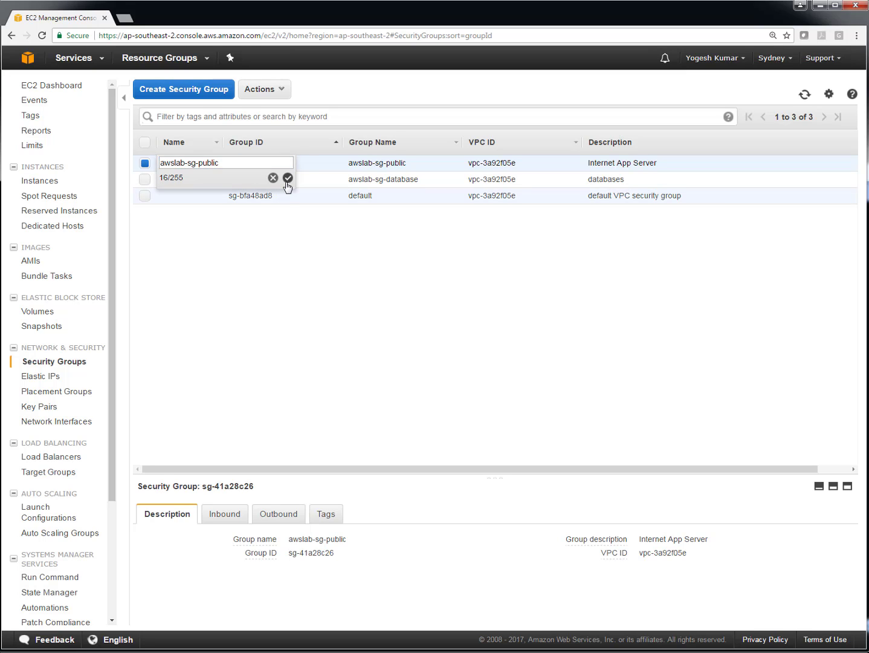
click(288, 177)
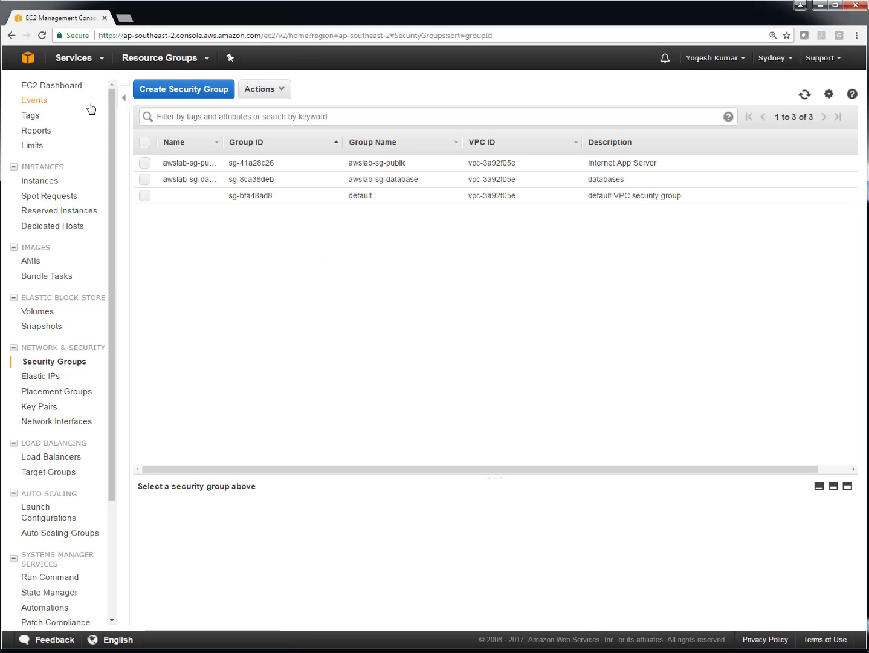
- Start launching an EC2 instance with Red Hat Enterprise Linux 7.3 (HVM) and the t2.micro instance type
click(57, 88)
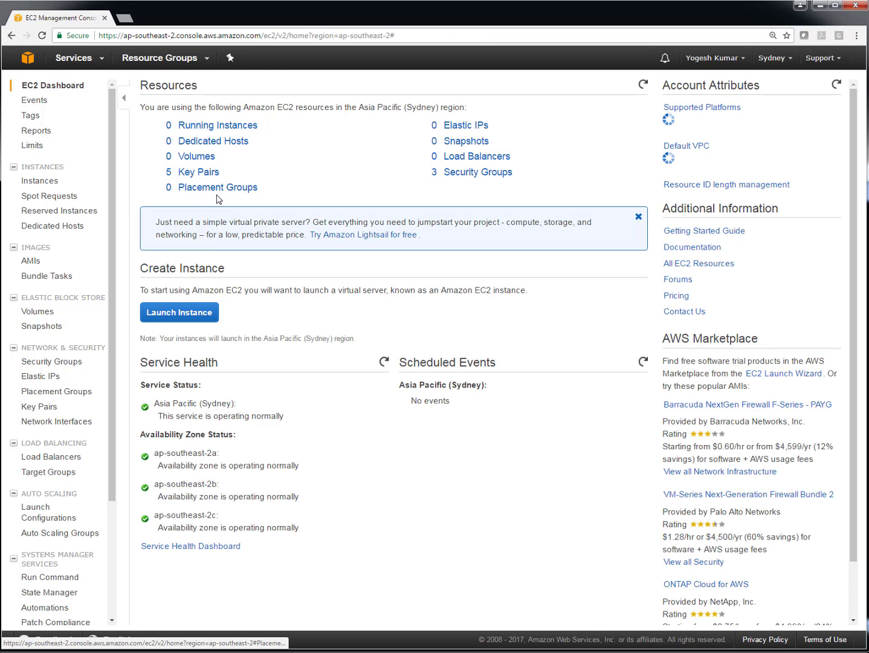
click(172, 318)
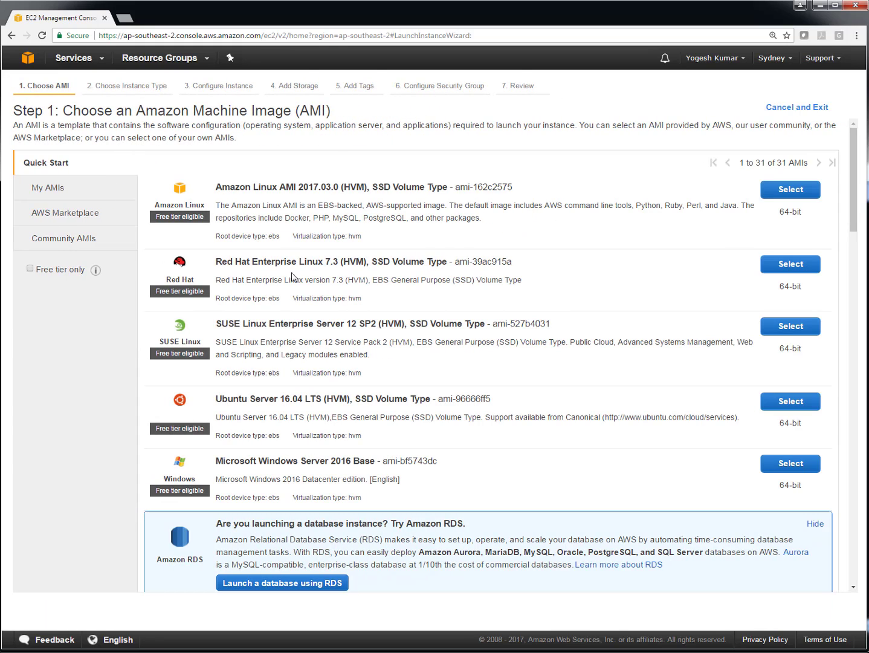
click(785, 266)
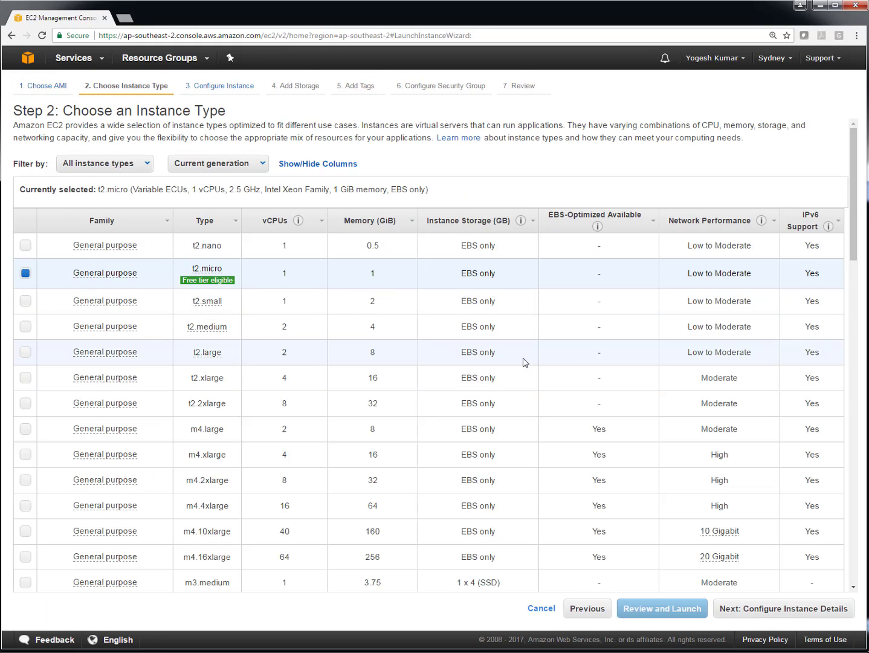
click(771, 608)
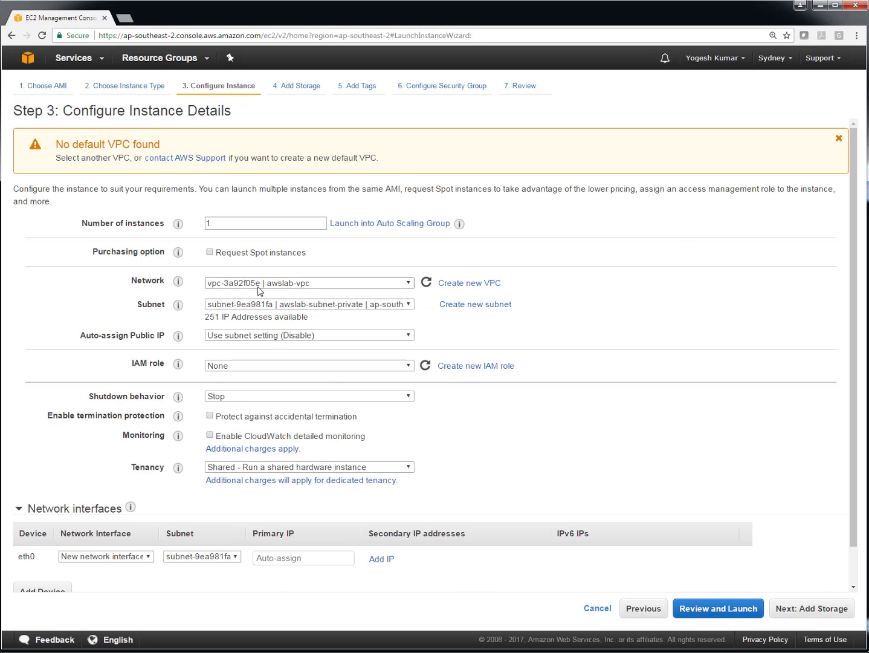
- Place the instance in the awslab-subnet-public subnet of awslab-vpc and accept the default storage
click(331, 305)
click(332, 306)
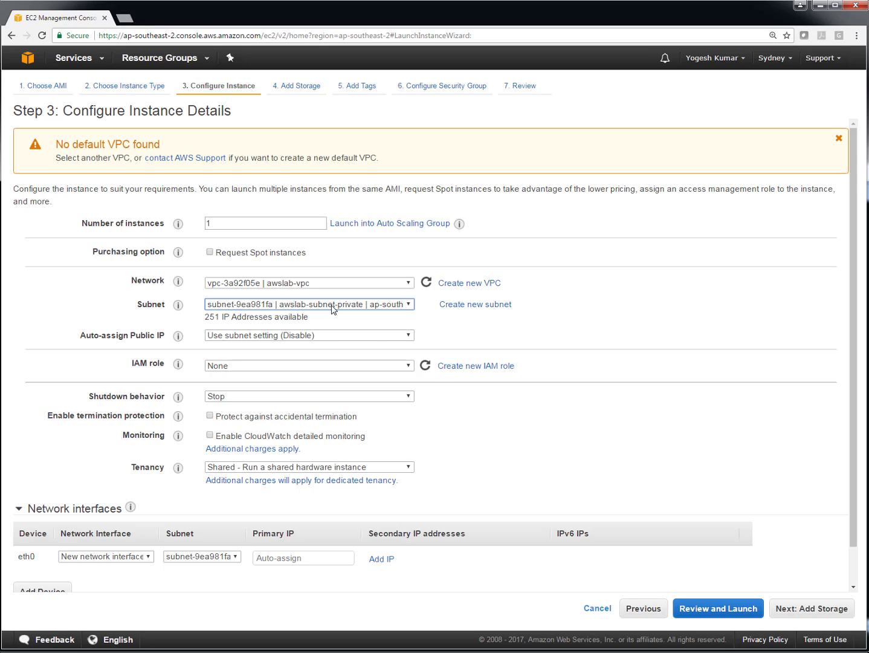
click(331, 306)
click(341, 331)
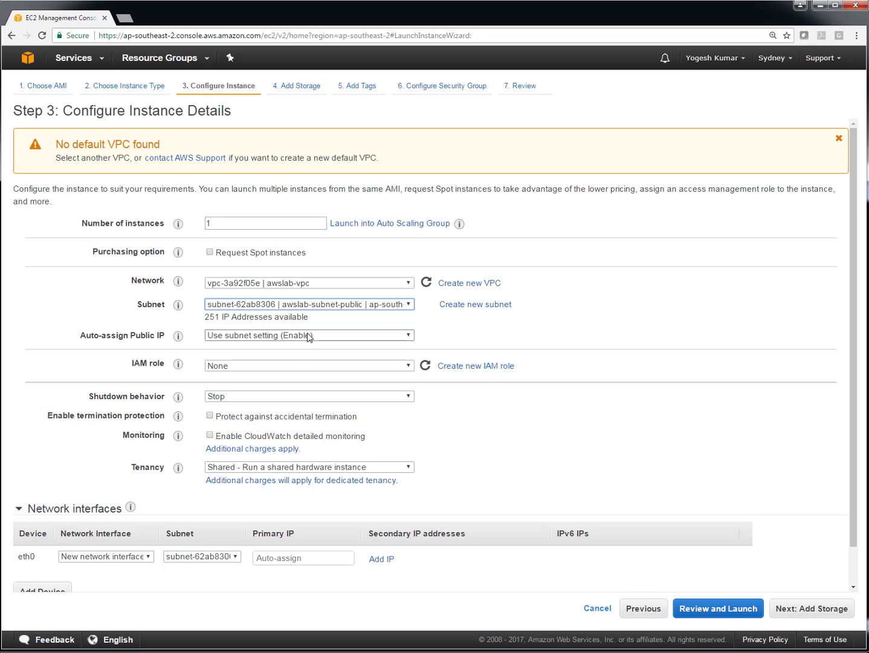
click(579, 316)
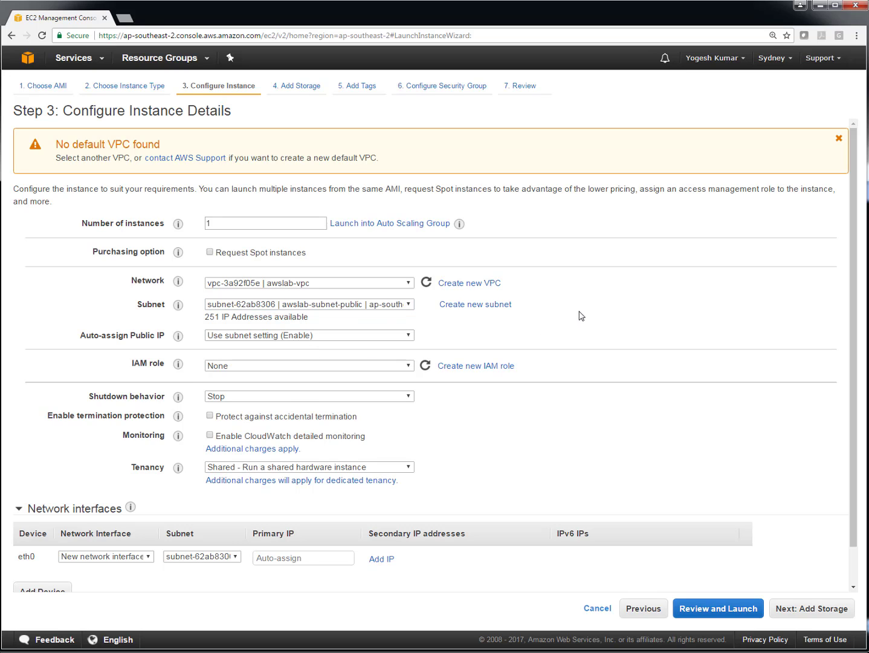
scroll(578, 316, down, 1)
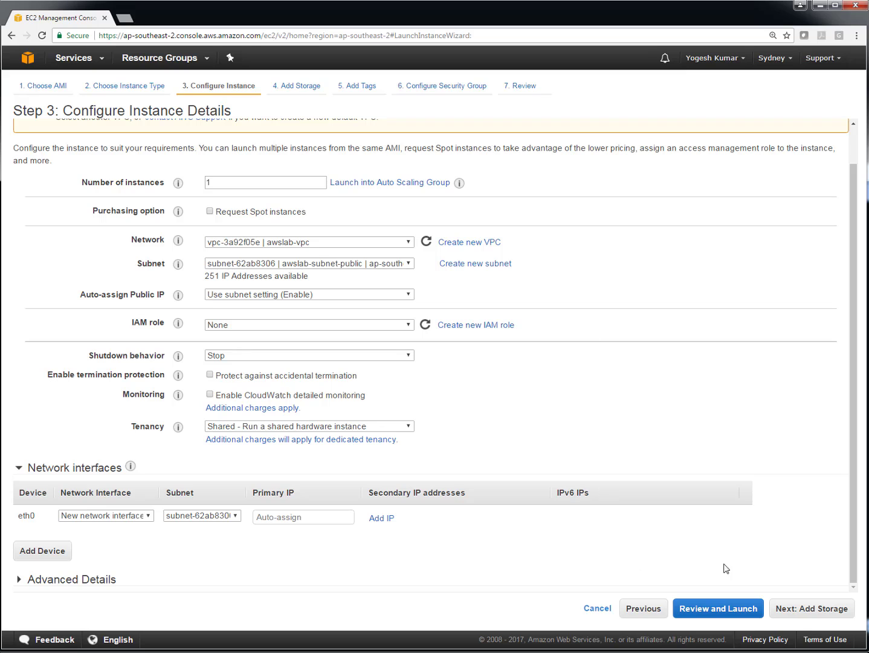
click(797, 616)
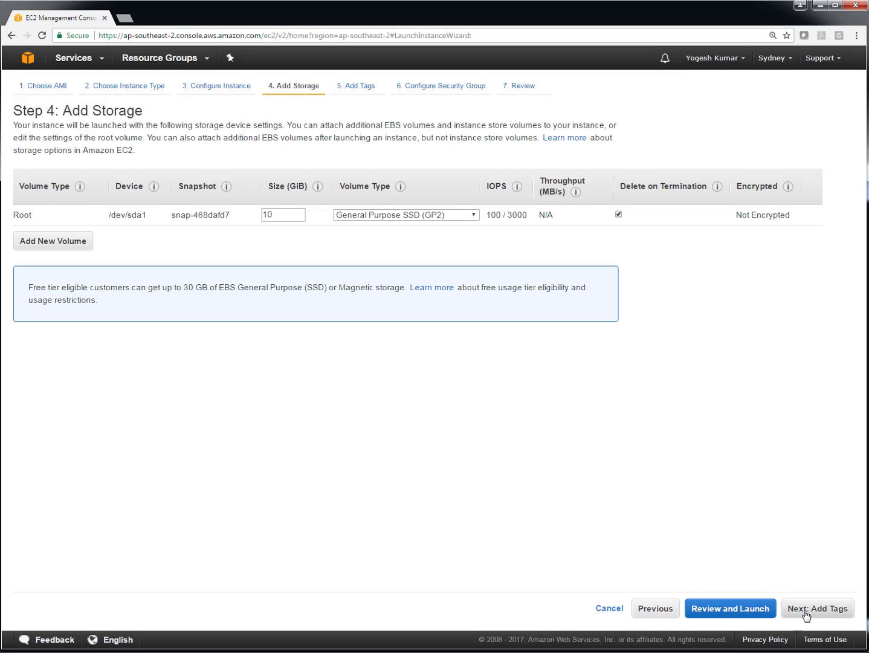
click(810, 614)
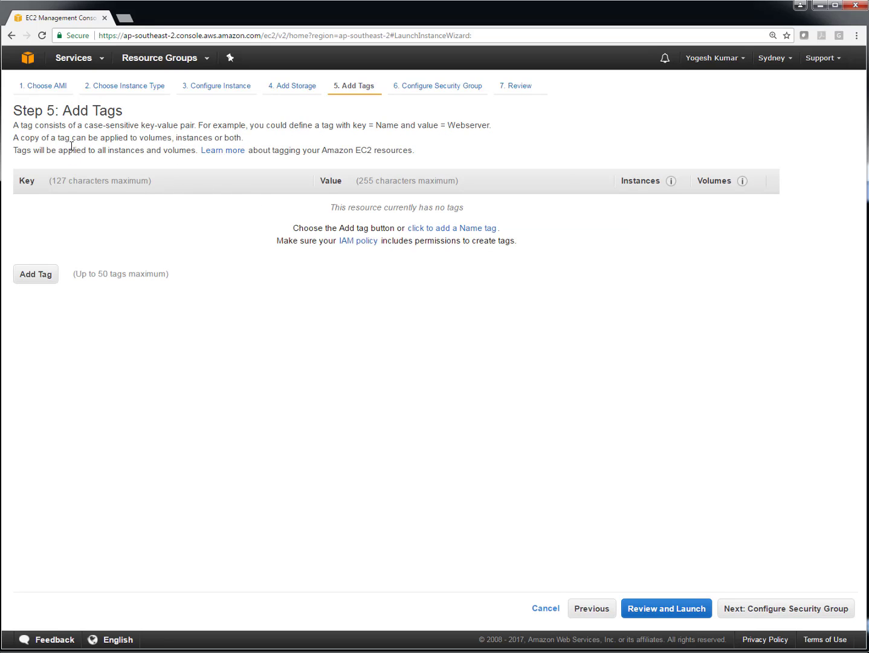
- Add a tag to the instance with the key Name and the value appserver
click(46, 274)
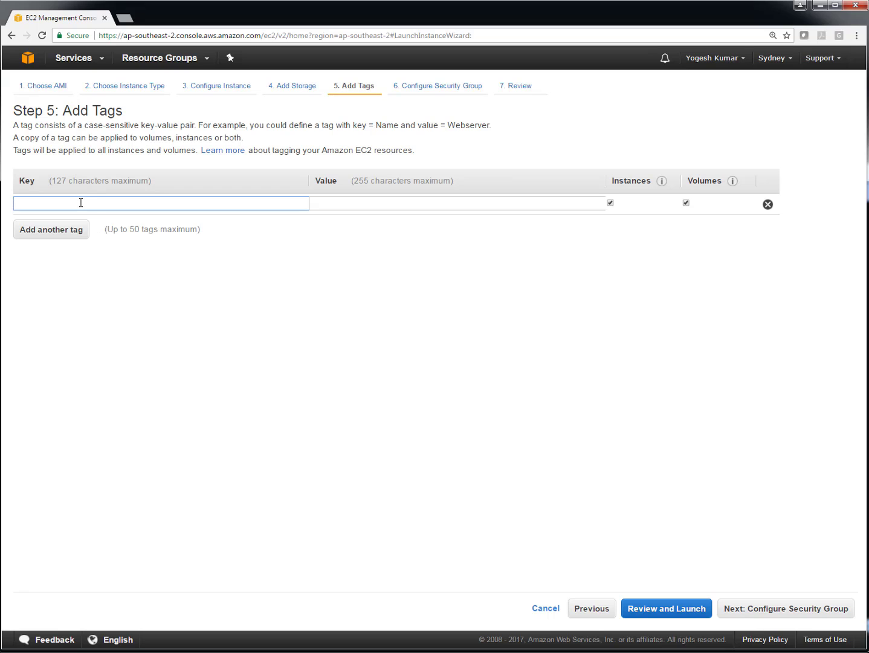
click(81, 202)
text(NAme)
key(Tab)
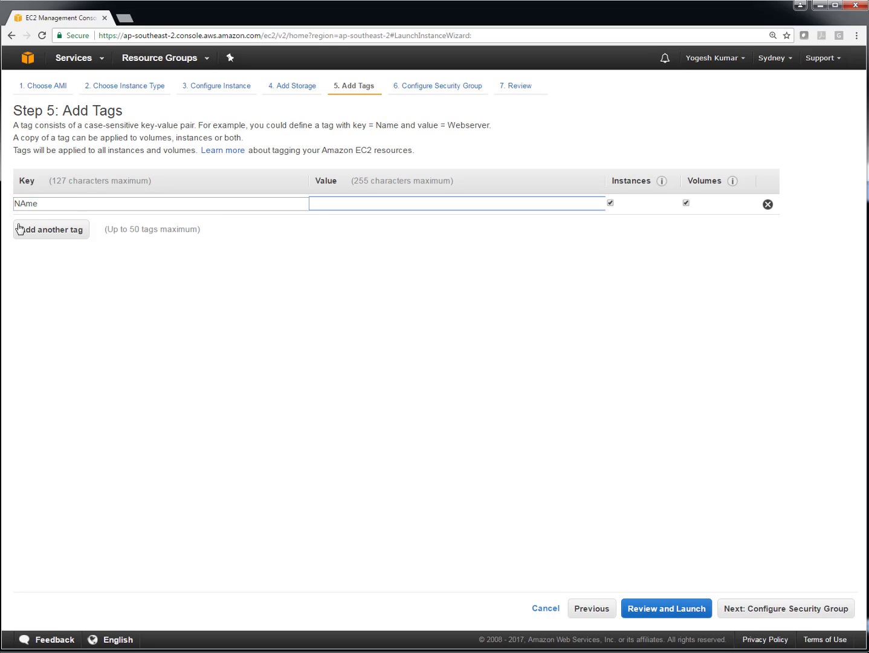
click(32, 205)
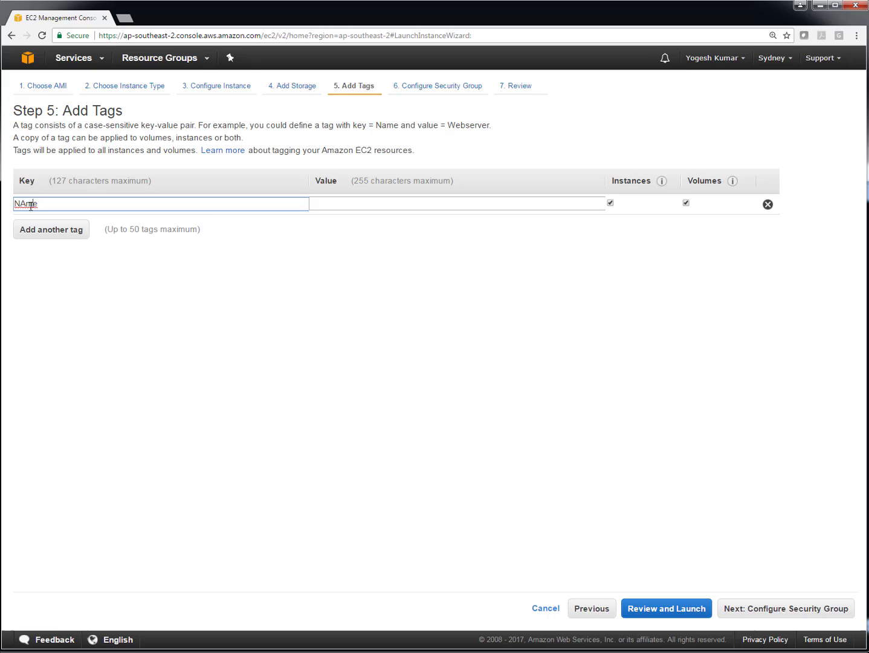
click(61, 204)
key(BackSpace)
key(BackSpace)
key(BackSpace)
text(ame)
key(Tab)
text(App)
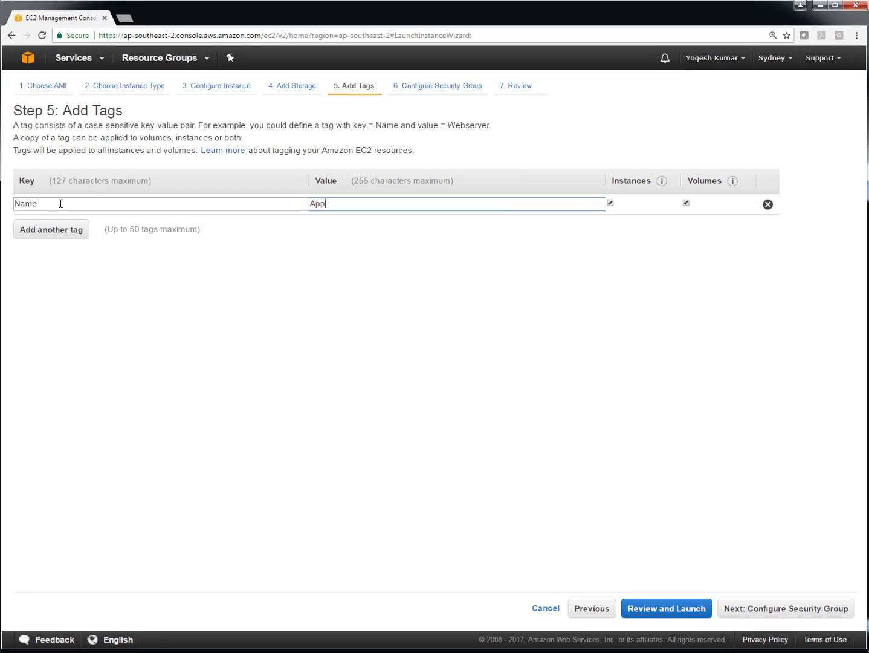
key(BackSpace)
key(BackSpace)
key(BackSpace)
text(appserver)
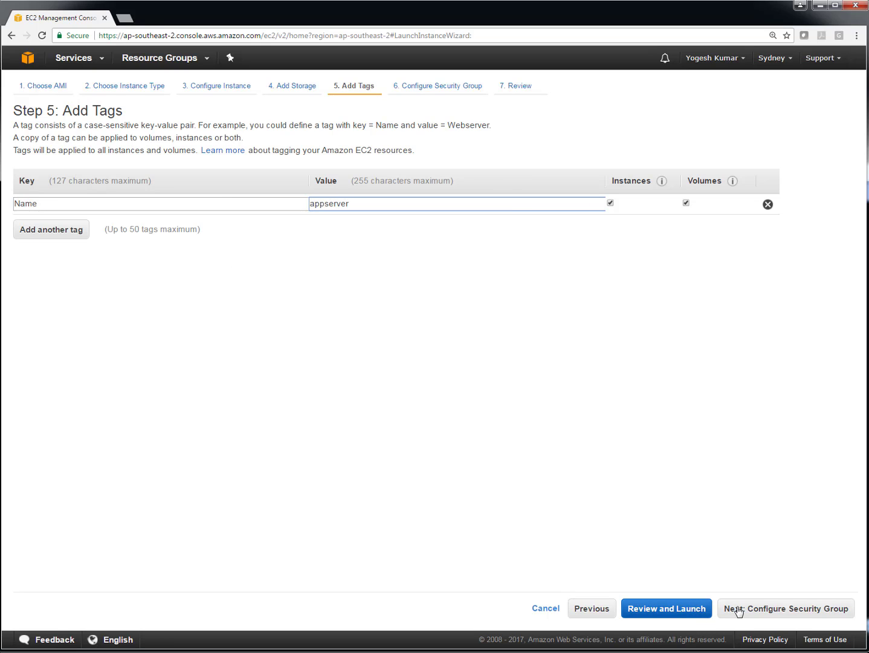
- Assign the existing awslab-sg-public security group to the instance and proceed to the launch review
click(786, 608)
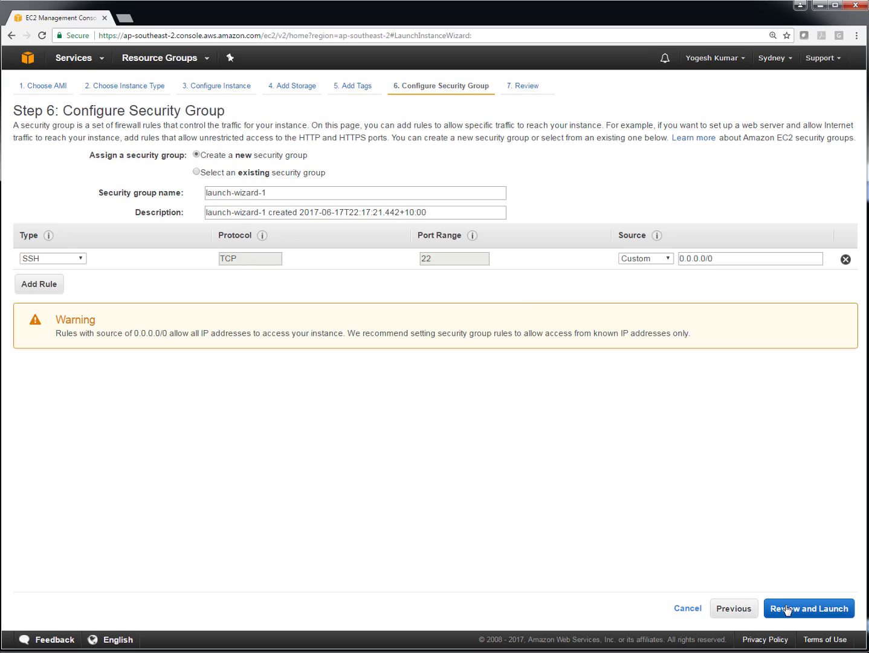
click(234, 174)
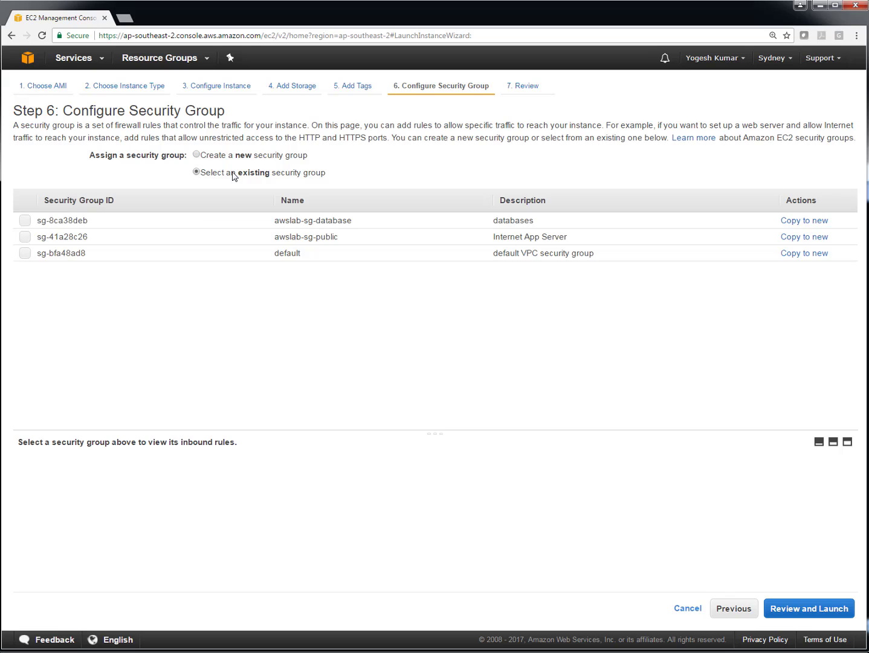
click(26, 243)
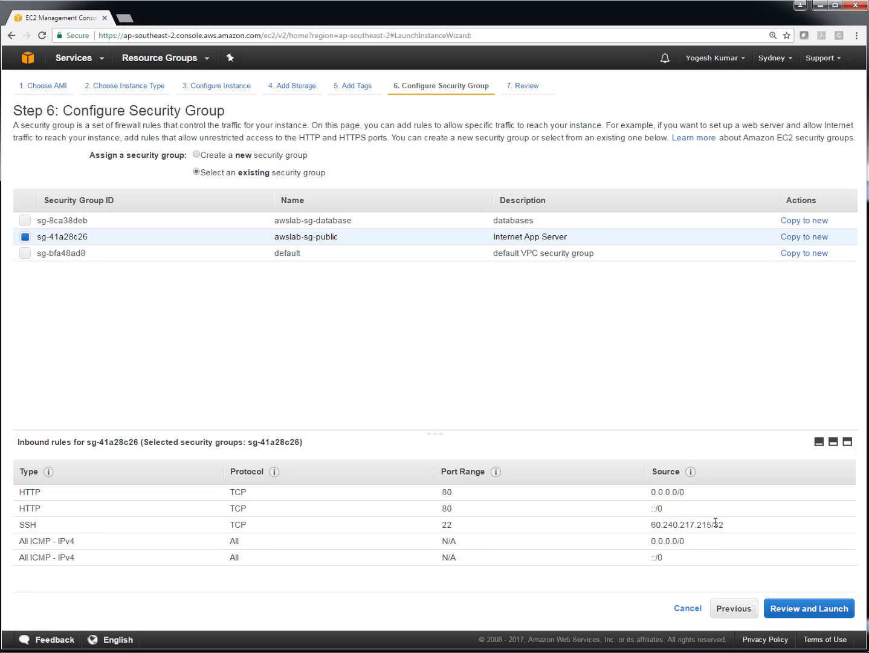
click(810, 612)
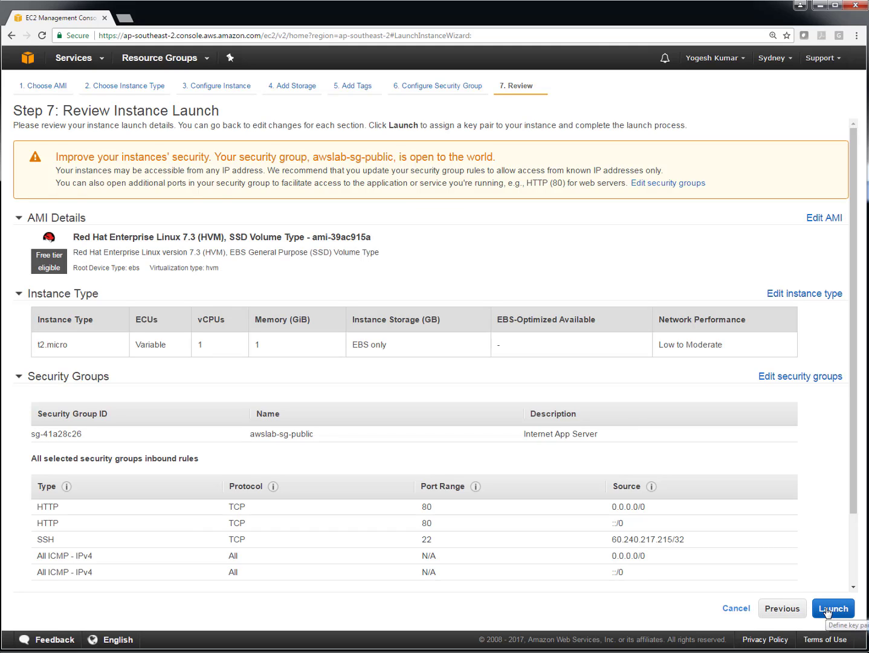
- Launch the instance with the existing key pair sss, acknowledging access to its private key file
click(833, 610)
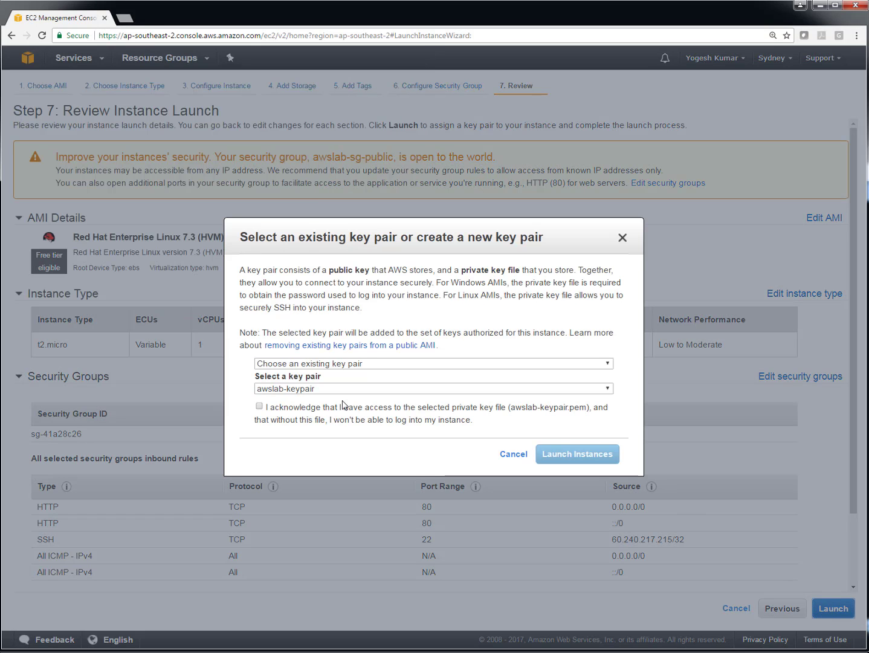
click(293, 406)
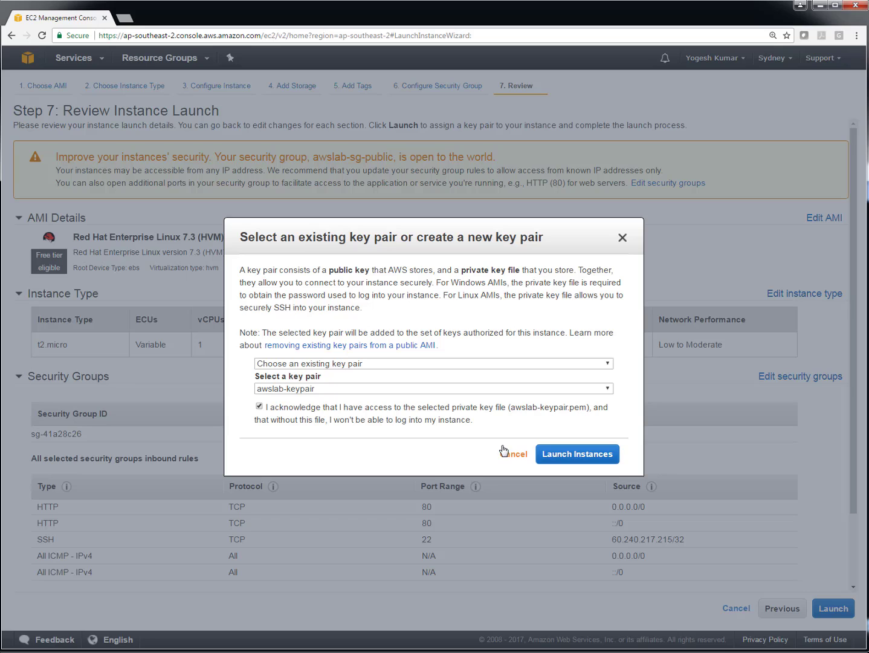
click(310, 388)
click(288, 418)
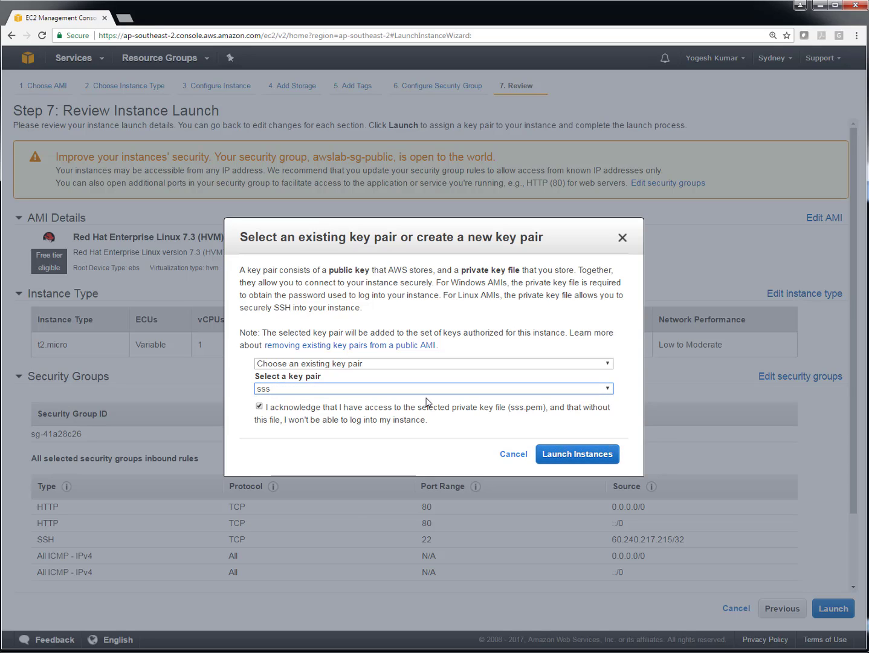
click(578, 460)
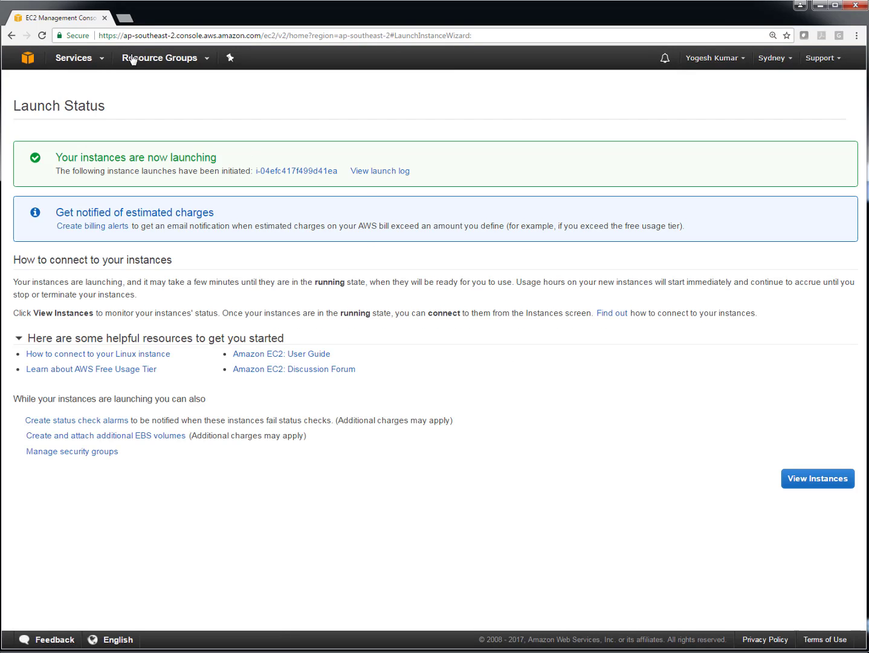
- Start launching another EC2 instance with the Red Hat Enterprise Linux 7.3 image and the t2.micro instance type
click(94, 62)
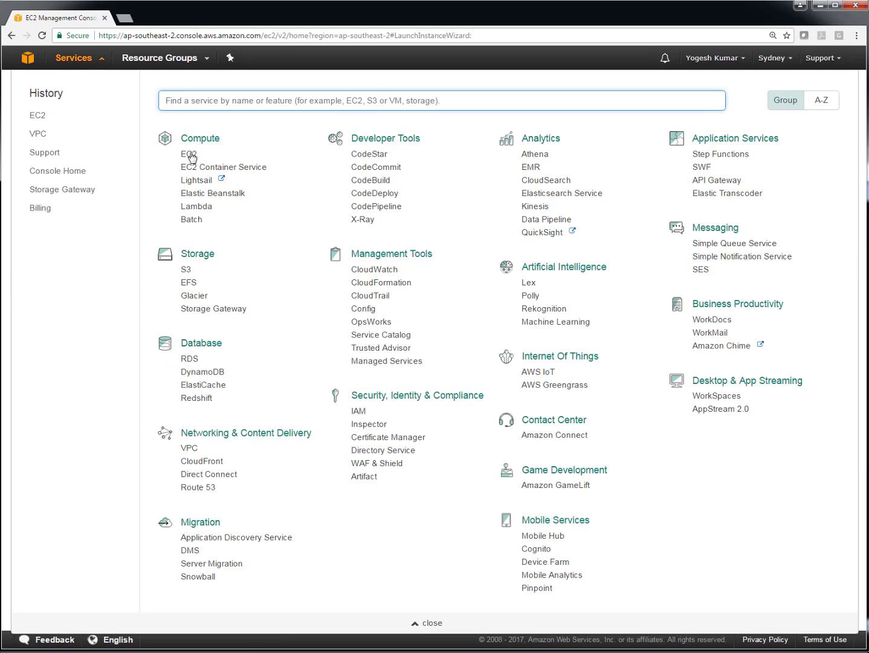
click(191, 157)
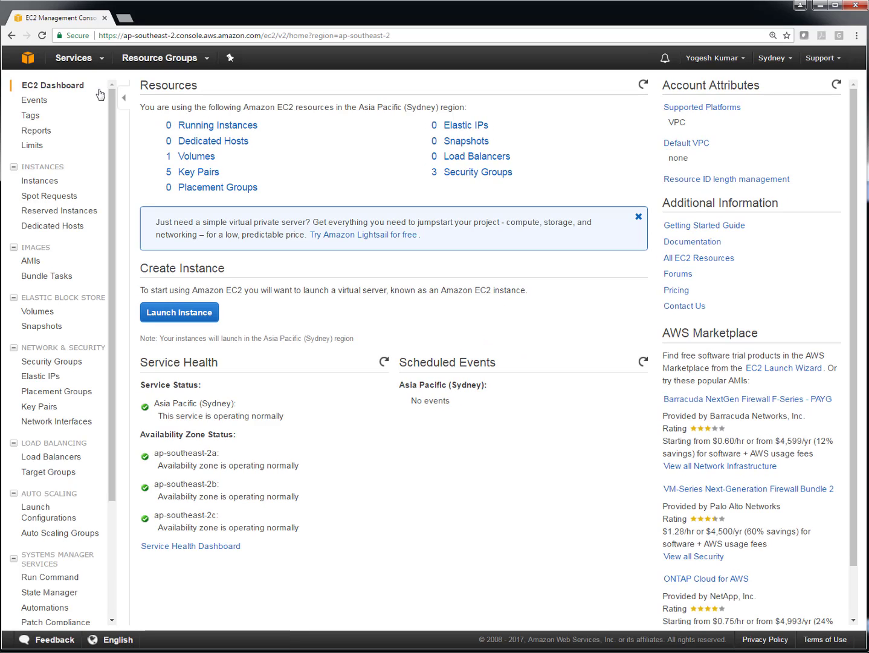
click(188, 313)
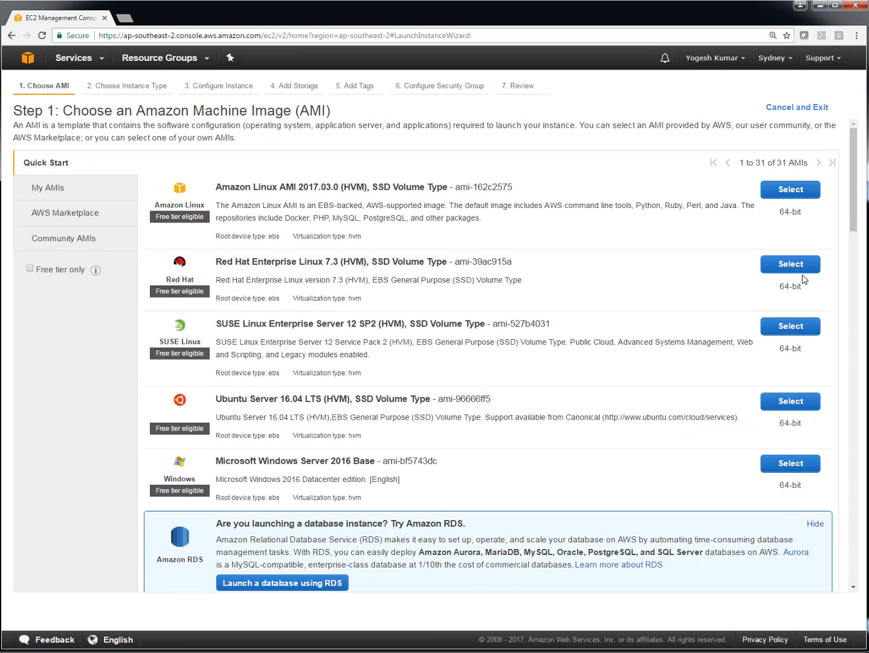
click(795, 265)
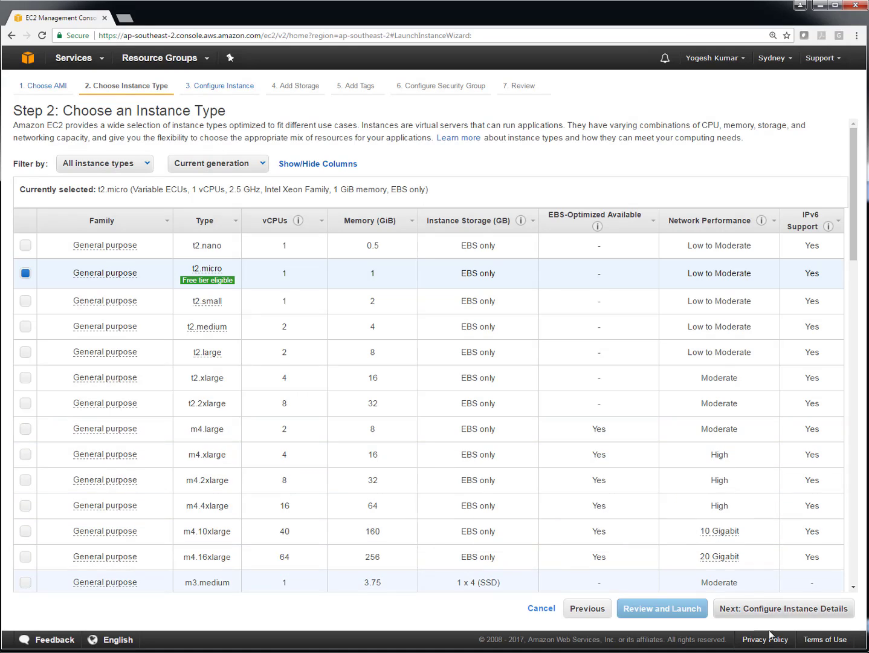
click(778, 608)
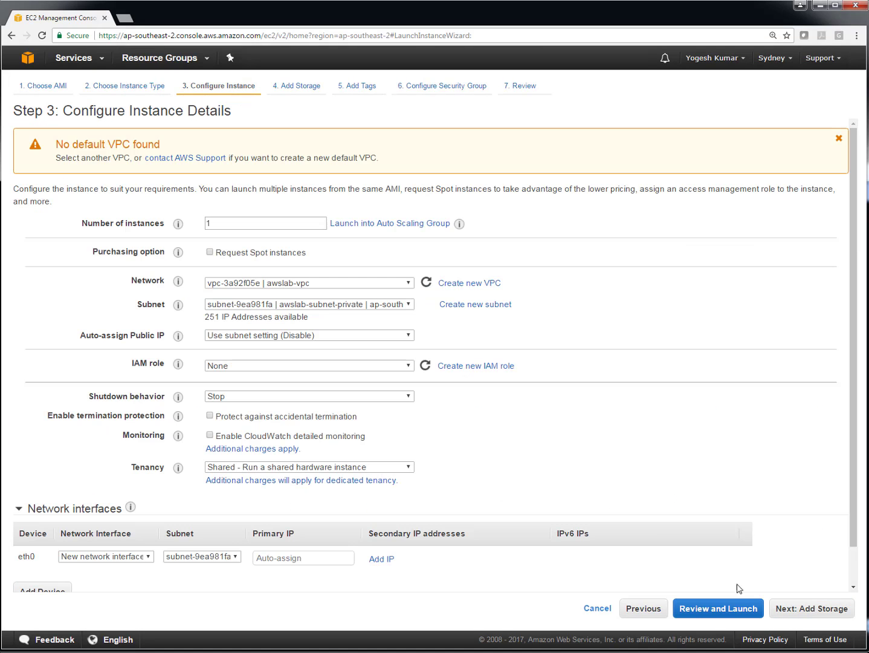
- Keep the instance in the awslab-subnet-private subnet of awslab-vpc and accept the default storage
click(324, 308)
click(375, 313)
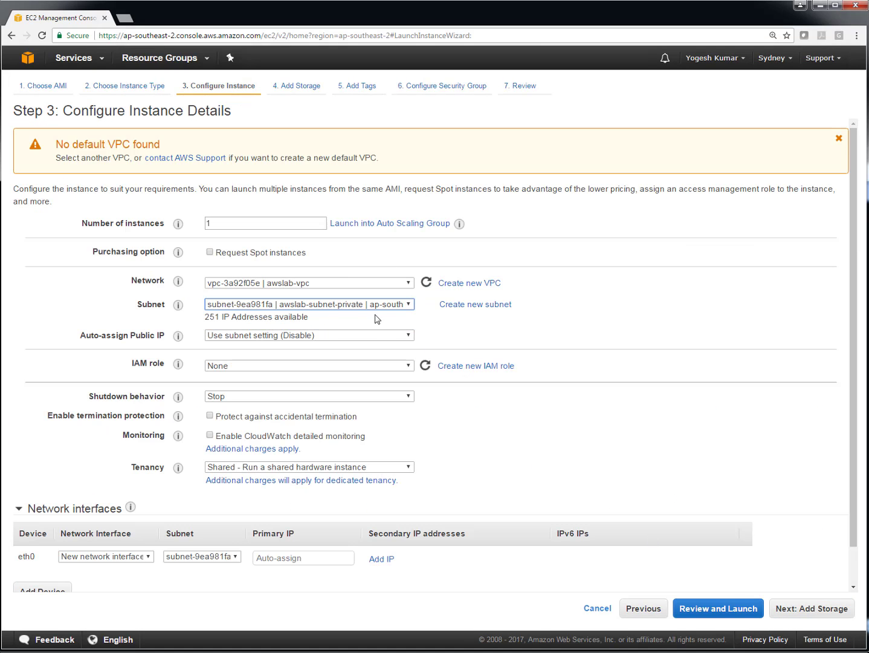
click(820, 611)
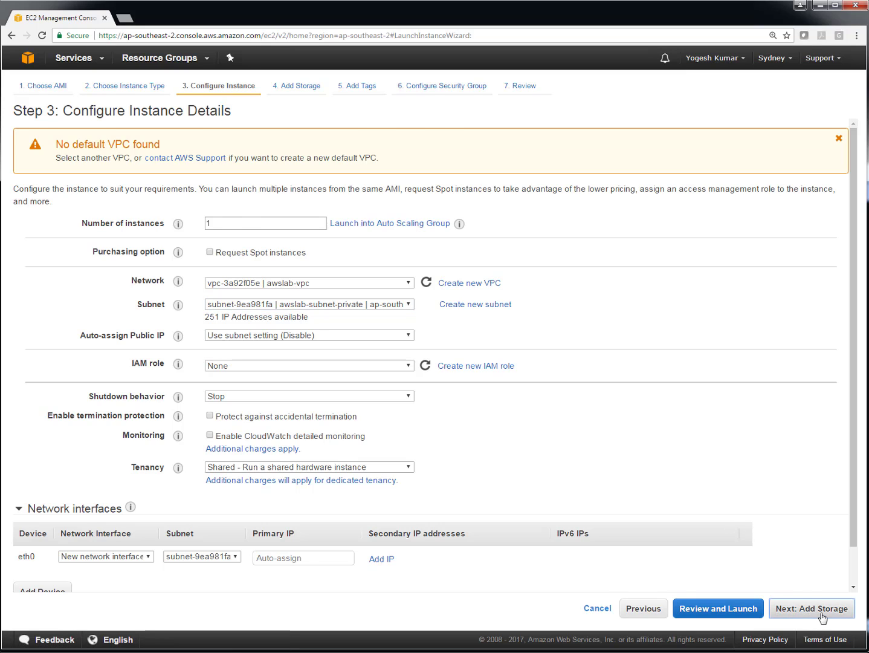
click(820, 614)
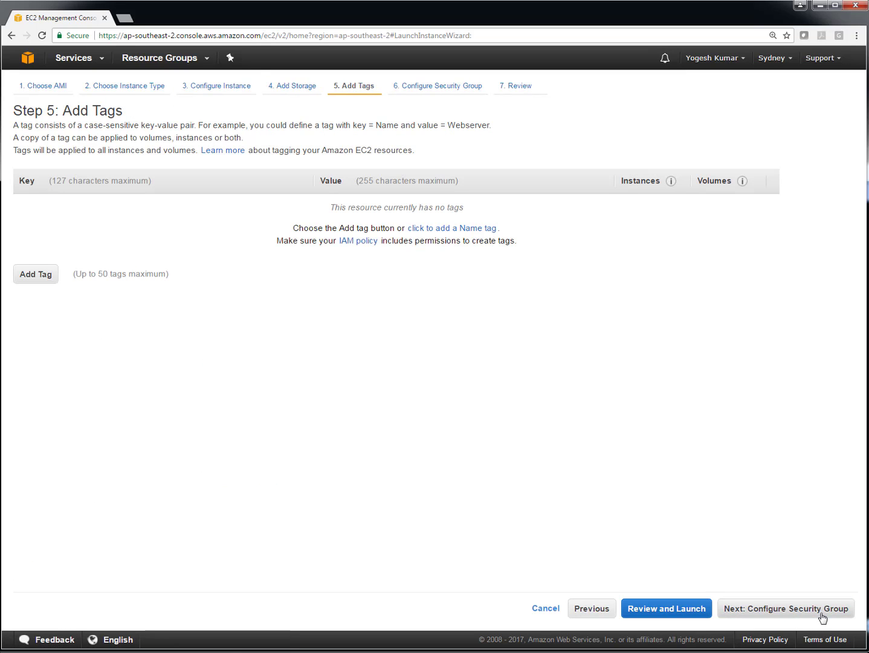
- Add a tag to the instance with the key Name and the value database, and proceed to the security group configuration
click(55, 287)
text(Name)
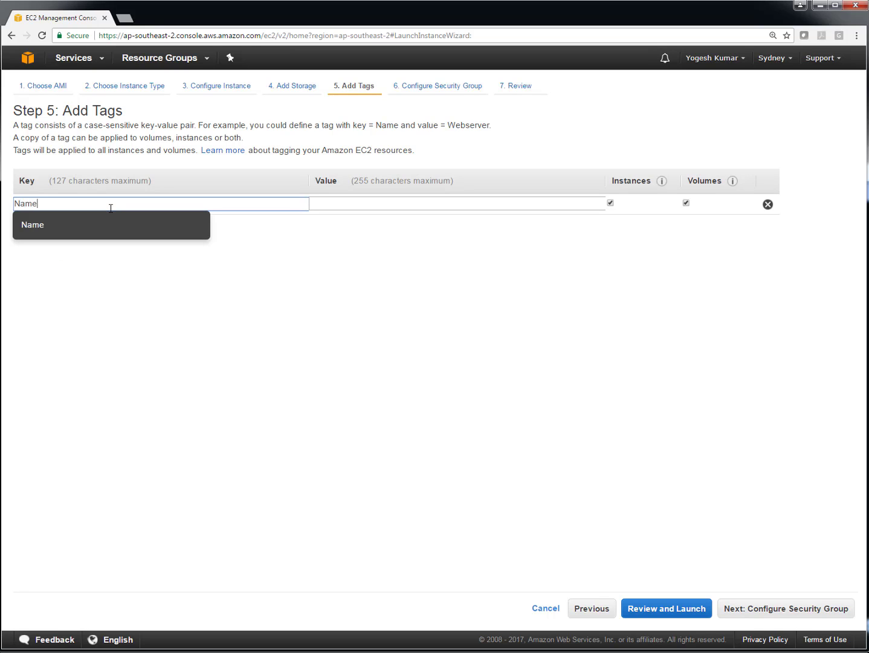
key(Tab)
text(database)
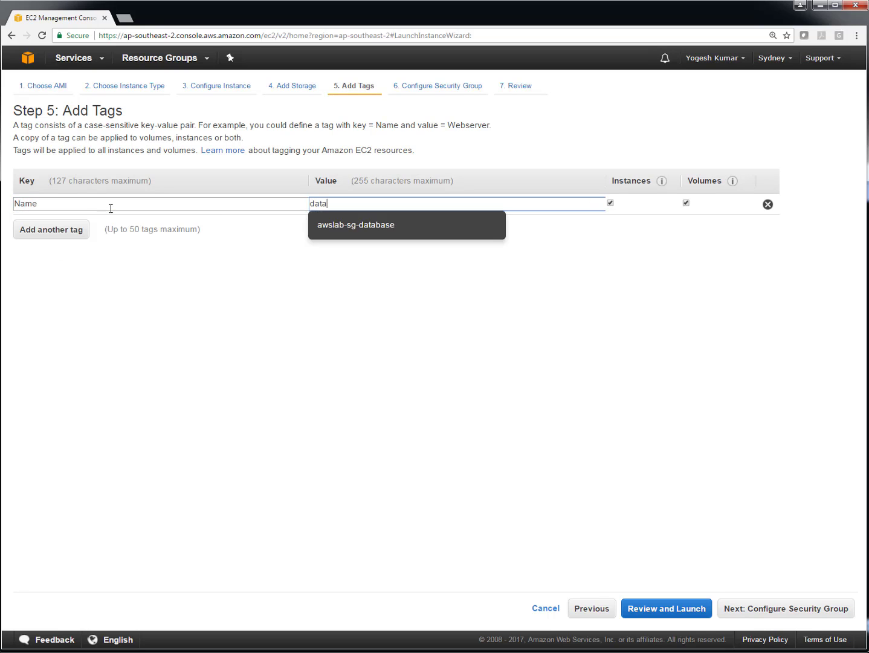
click(524, 305)
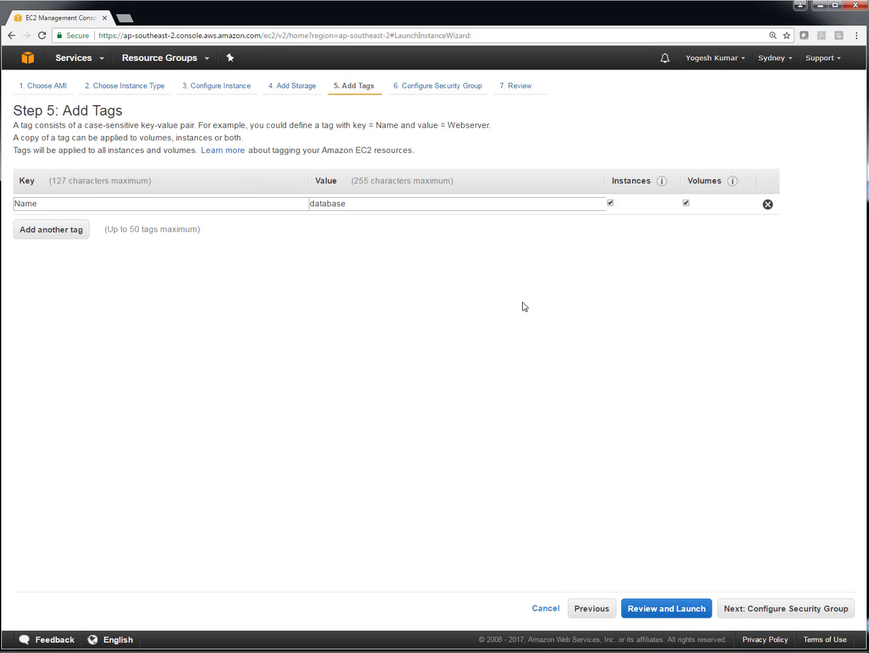
click(768, 612)
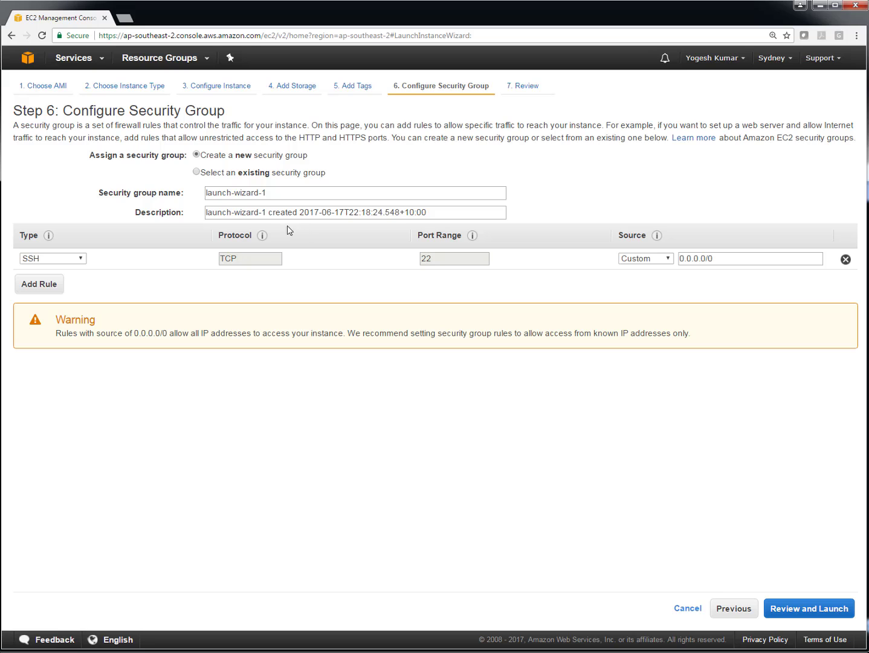
- Assign the existing awslab-sg-database security group to the instance and proceed to the launch review
click(225, 173)
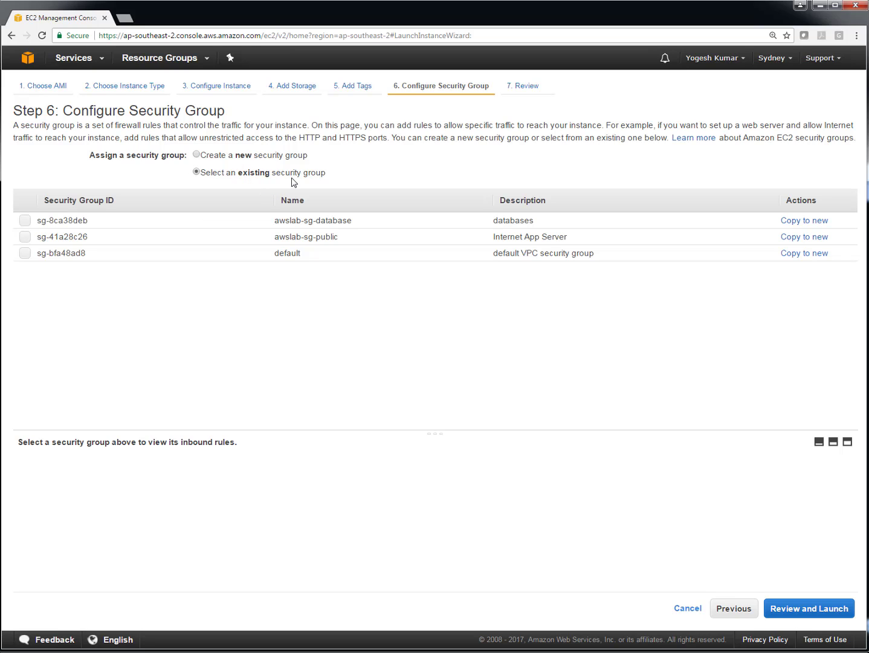
click(25, 220)
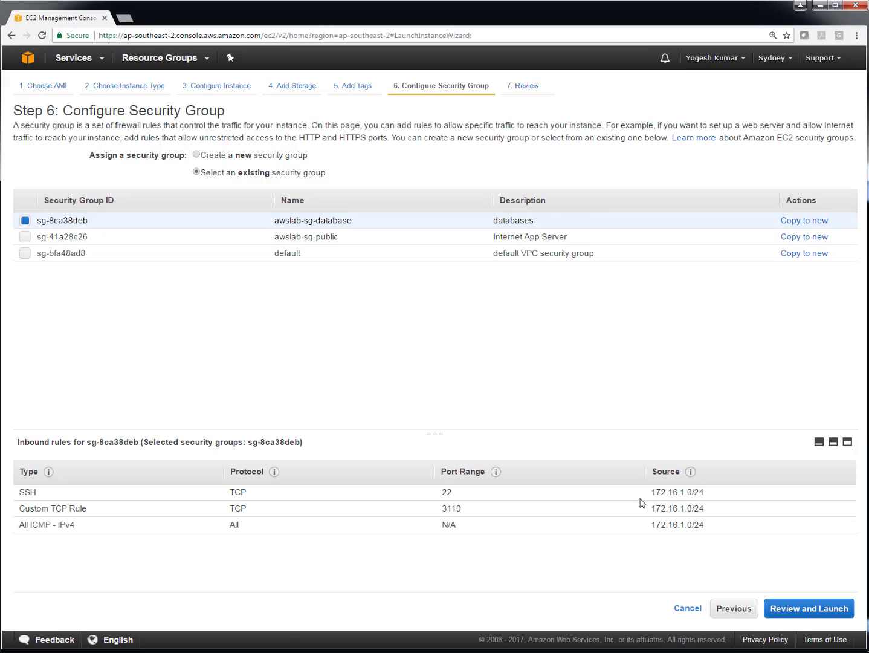
click(806, 609)
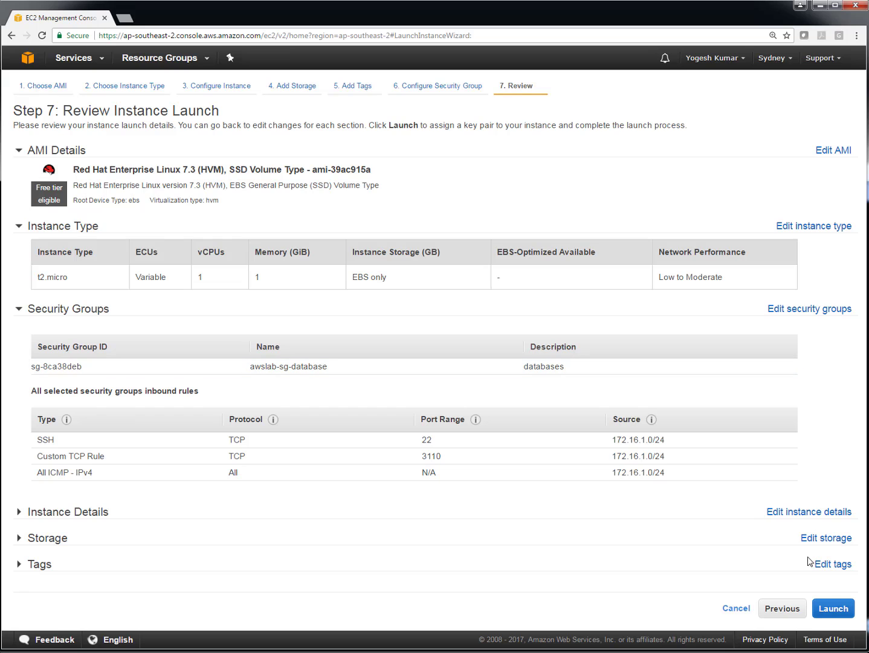
- Launch the database instance with the existing key pair sss, acknowledging access to the private key file
click(832, 608)
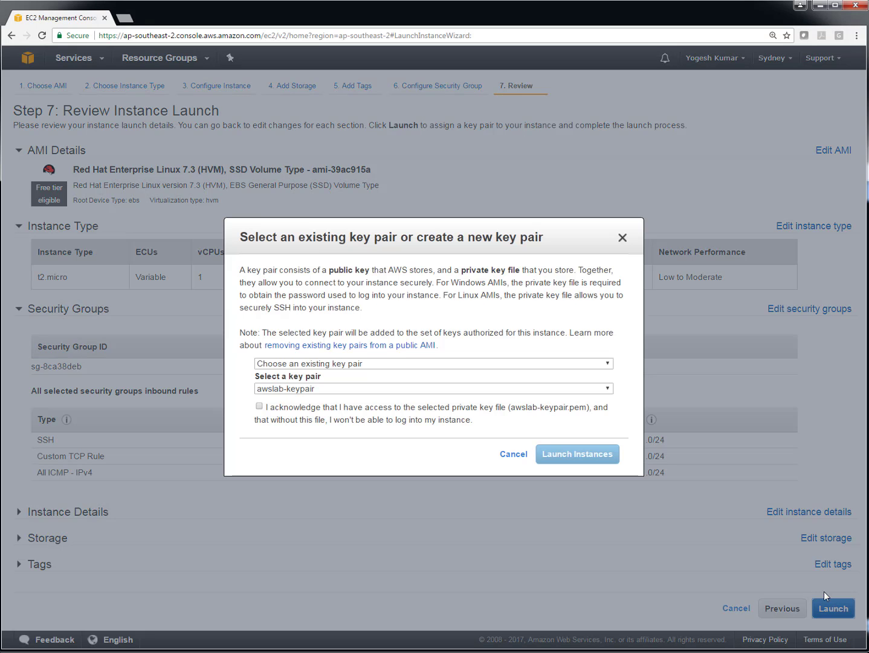
click(259, 406)
click(313, 389)
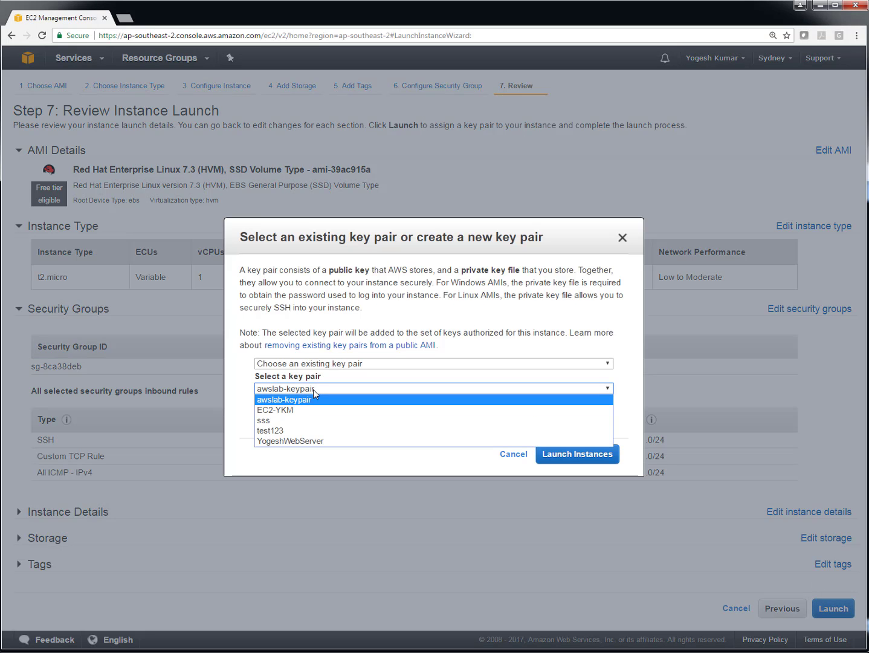
click(304, 420)
click(577, 455)
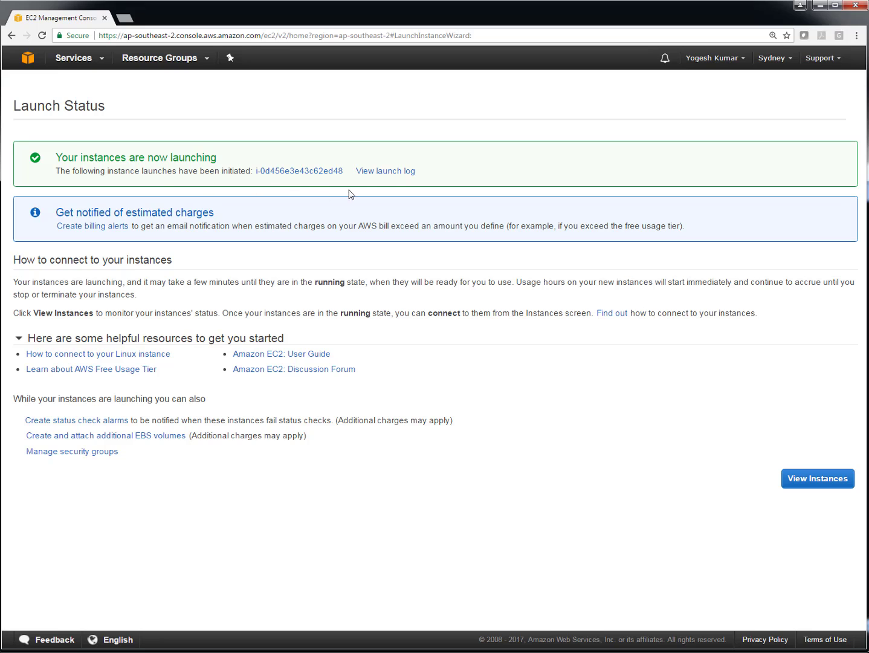
- Show the newly launched instance in the instance list, remove the search filter and refresh the list
click(306, 172)
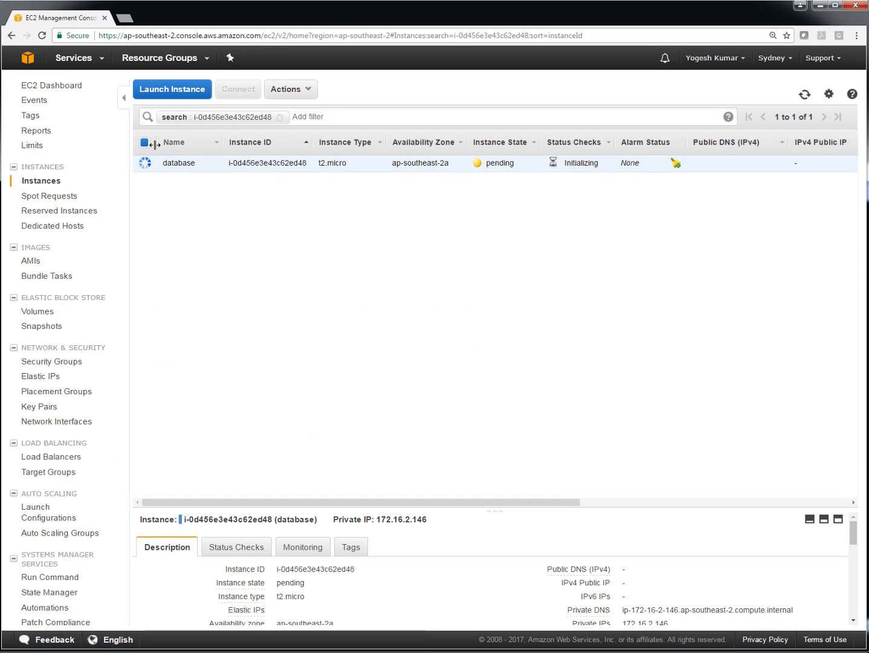
click(280, 118)
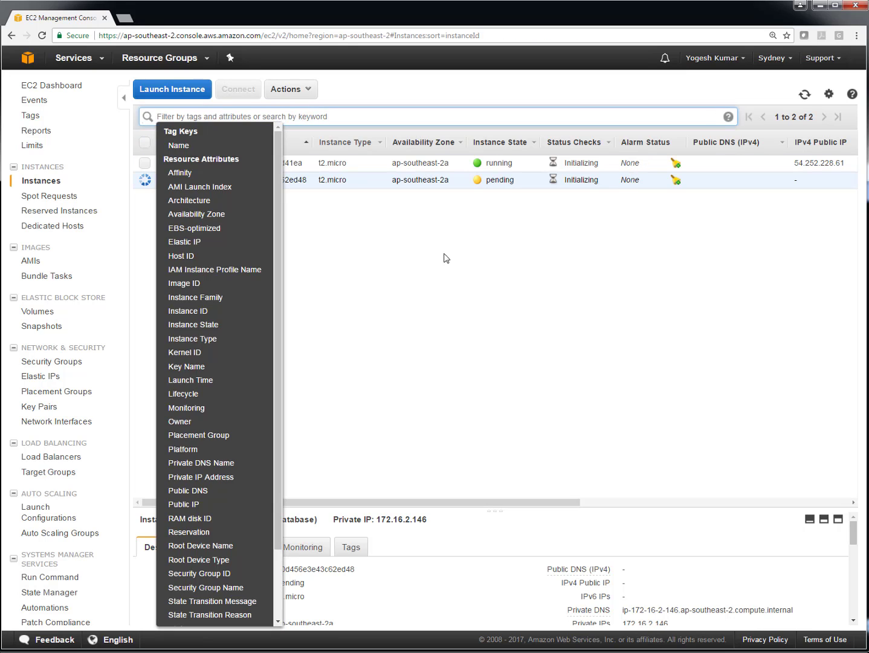
click(516, 289)
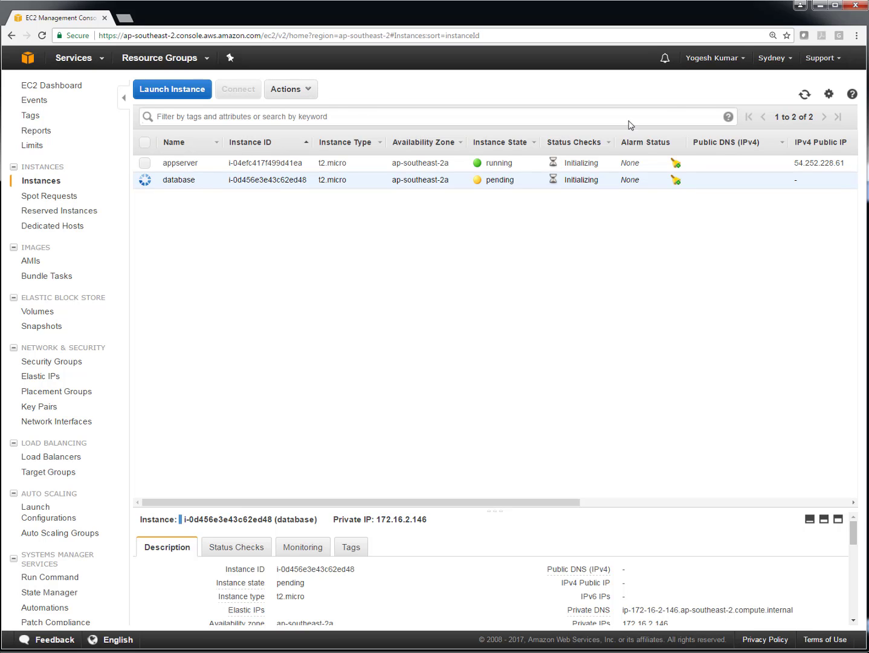
click(804, 94)
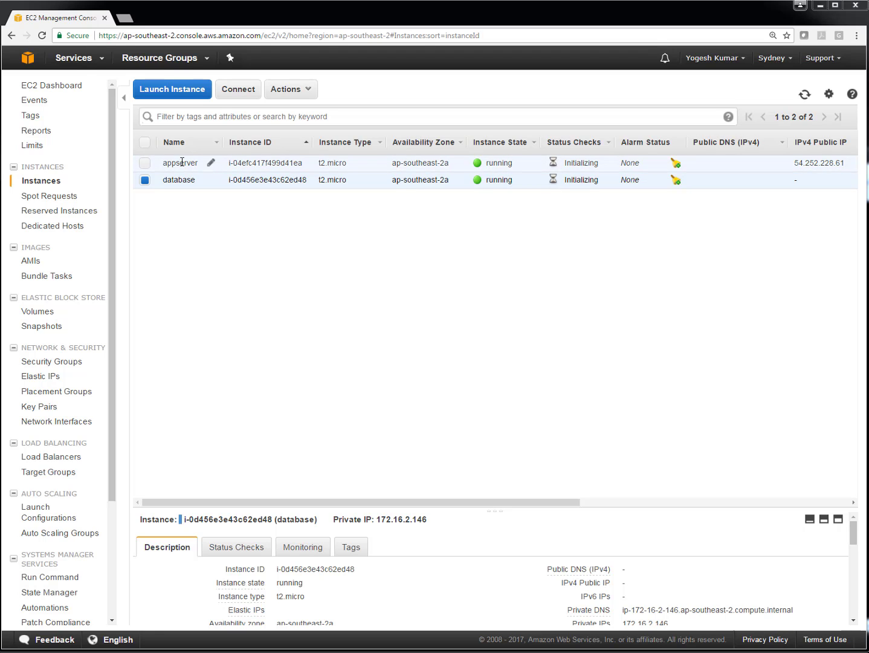
- Check the public IP column for the appserver and database instances
drag(844, 162, 798, 160)
click(795, 162)
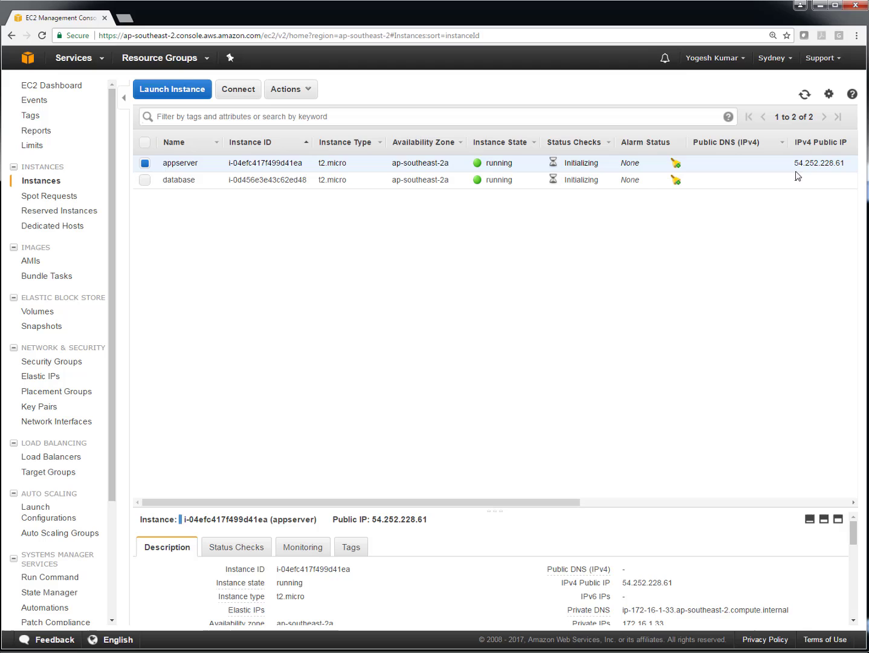
click(846, 180)
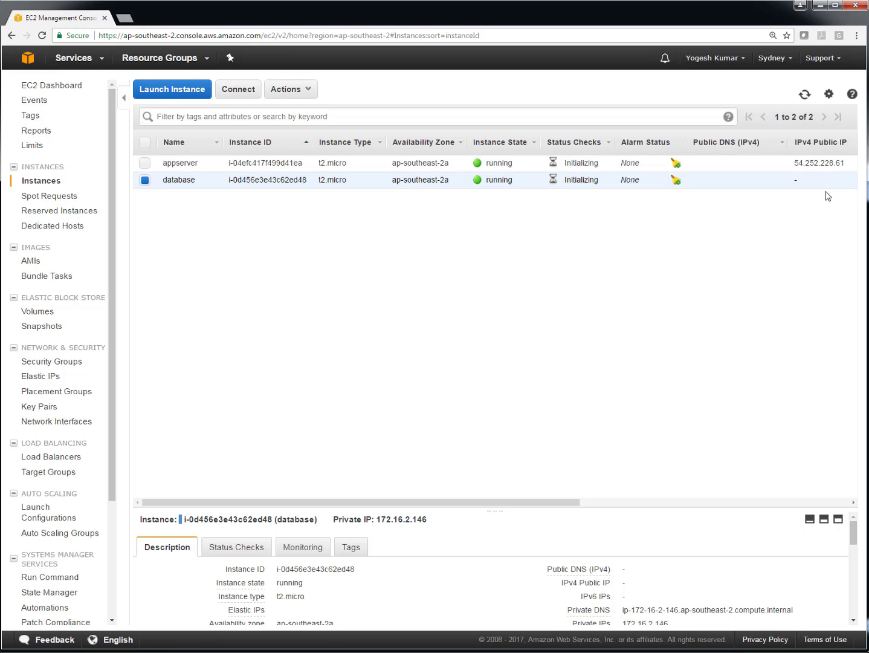
triple_click(843, 162)
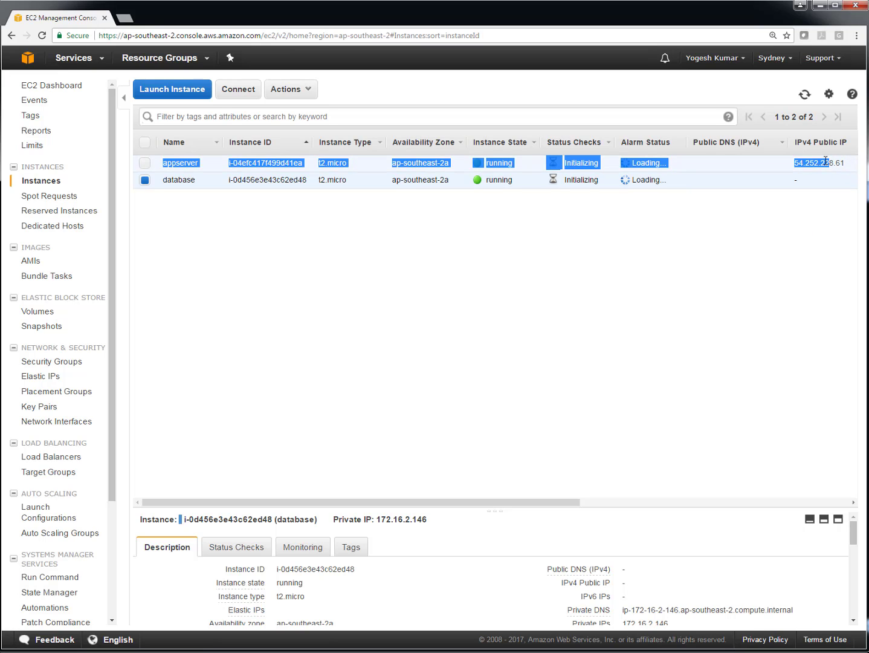
click(813, 239)
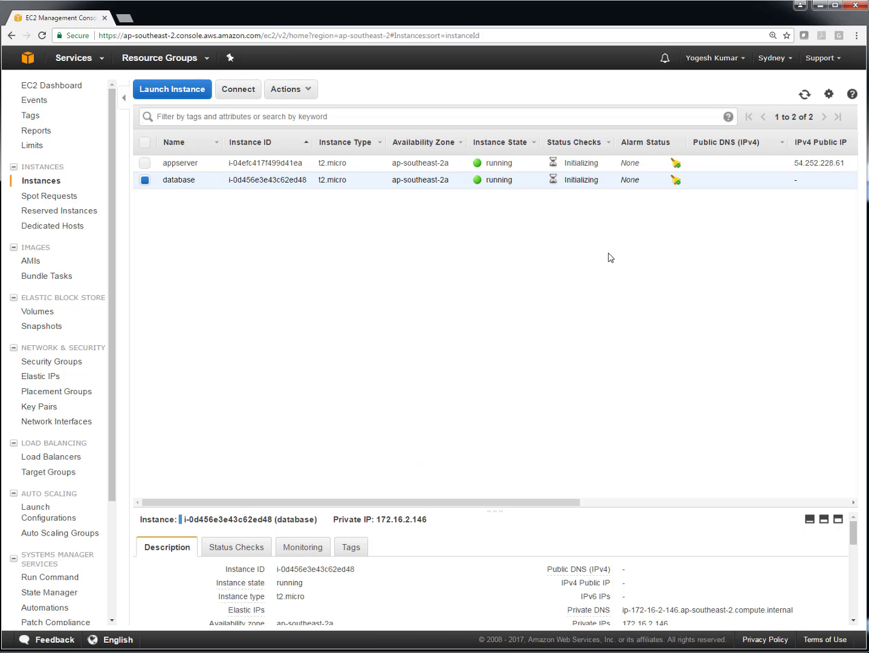
- Copy appserver's public IP 54.252.228.61, switch to the MobaXterm terminal and ping that address
drag(853, 164, 794, 163)
key(ctrl+c)
key(alt+Tab)
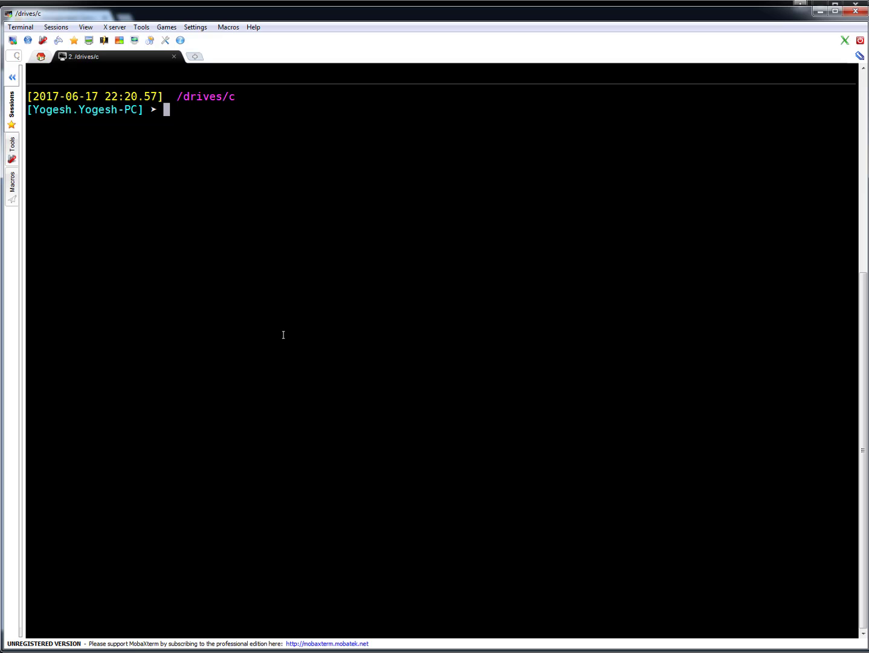
text(ping)
key(Return)
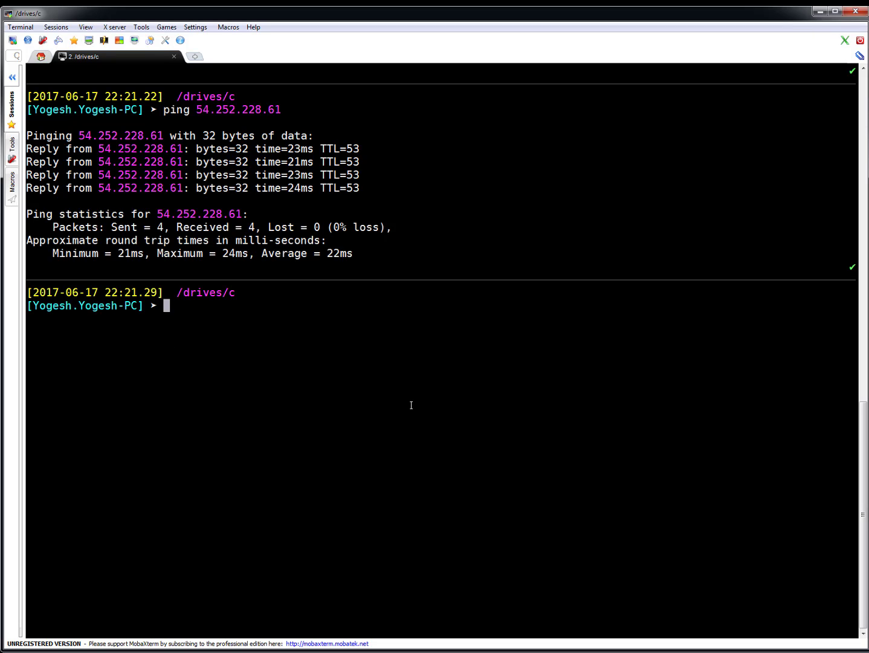
text(ssh)
right_click(410, 405)
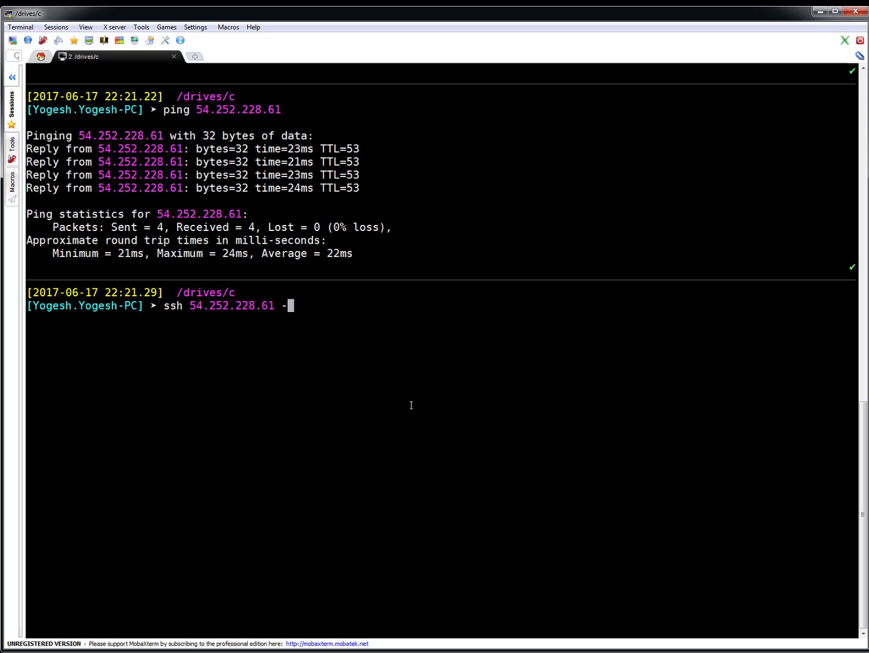
key(Left)
key(Left)
key(Left)
key(Left)
key(Left)
key(Left)
key(Left)
key(Left)
key(Left)
key(Left)
key(Left)
key(Left)
key(Left)
key(Left)
key(Left)
key(Left)
key(Right)
text(ec)
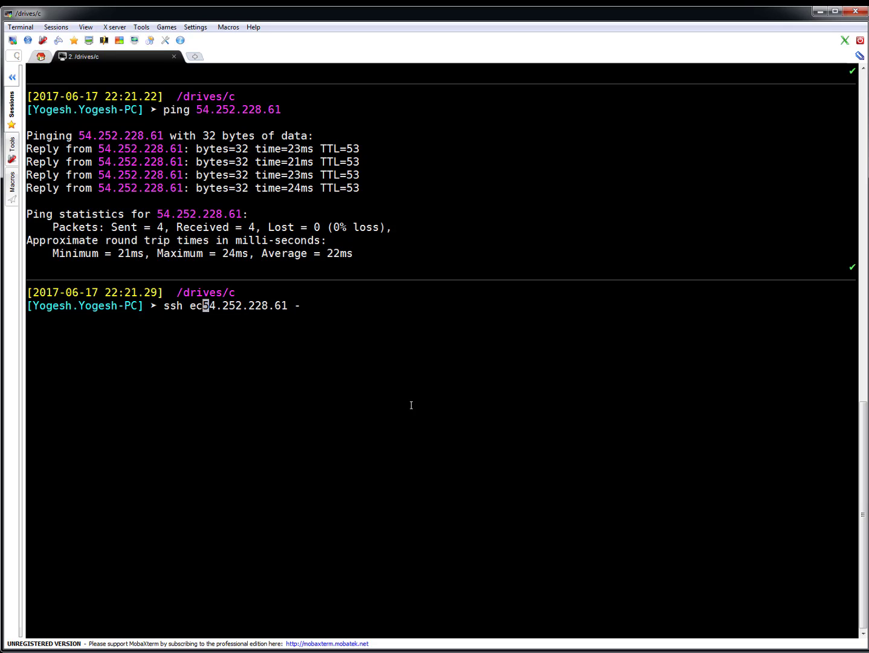
text(2-user@)
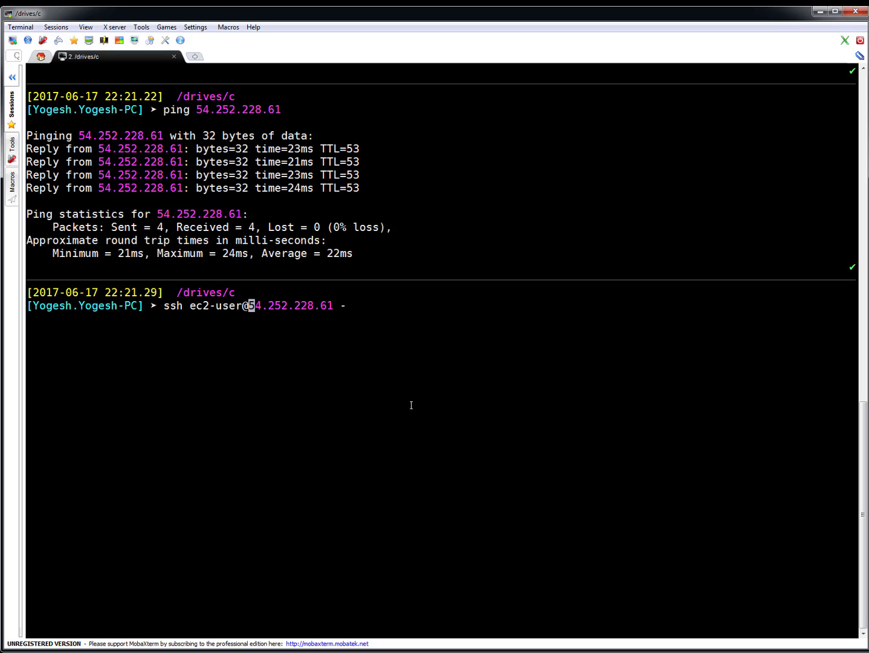
key(Right)
key(Right)
key(Right)
key(Right)
key(Right)
key(Right)
key(Right)
key(Right)
key(Right)
key(Right)
key(Right)
key(Right)
key(Right)
key(Right)
key(Right)
text(i sss.pem)
key(Return)
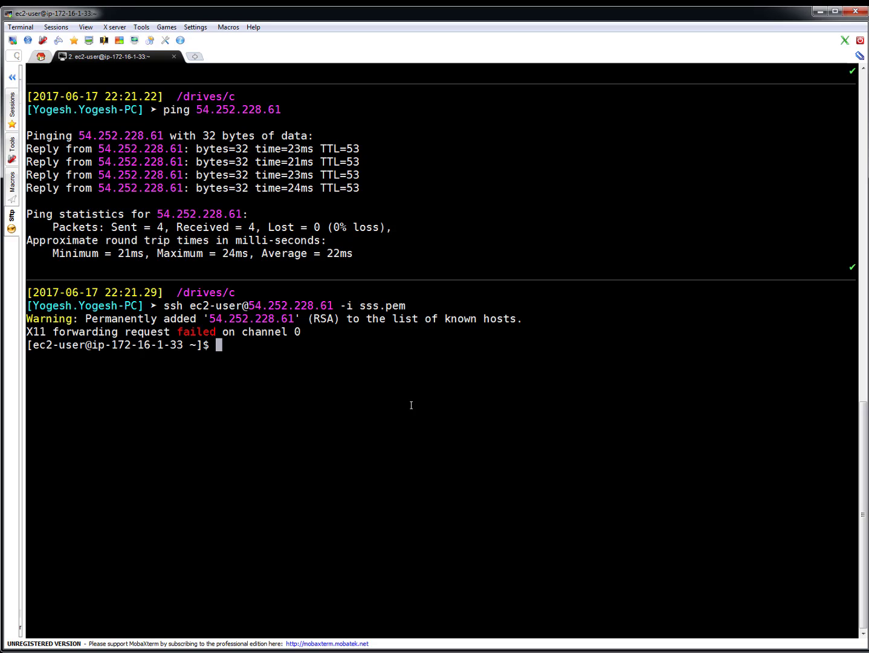
- Open a root shell on appserver with sudo /bin/bash
key(Return)
key(Return)
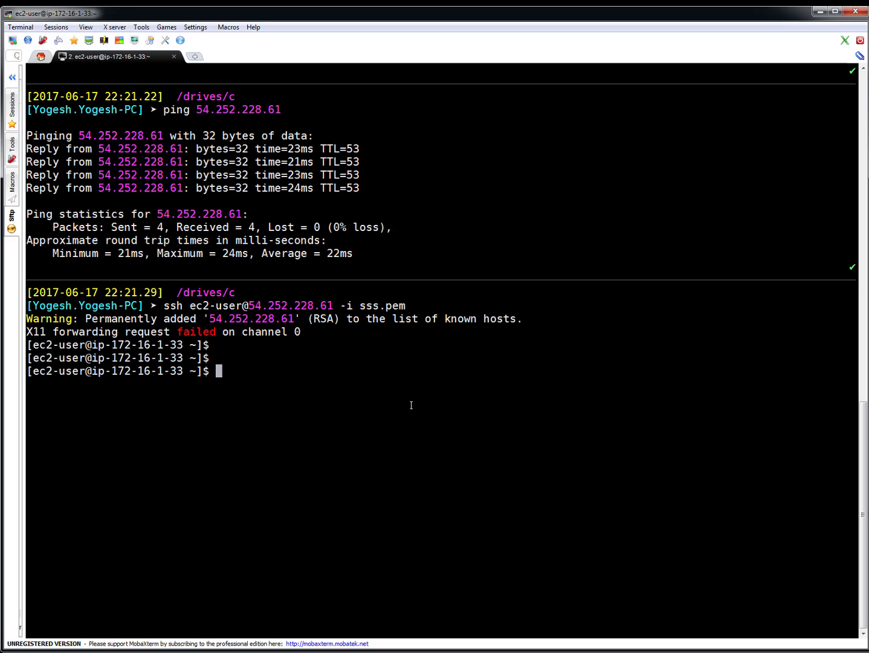
text(sudo /bin/)
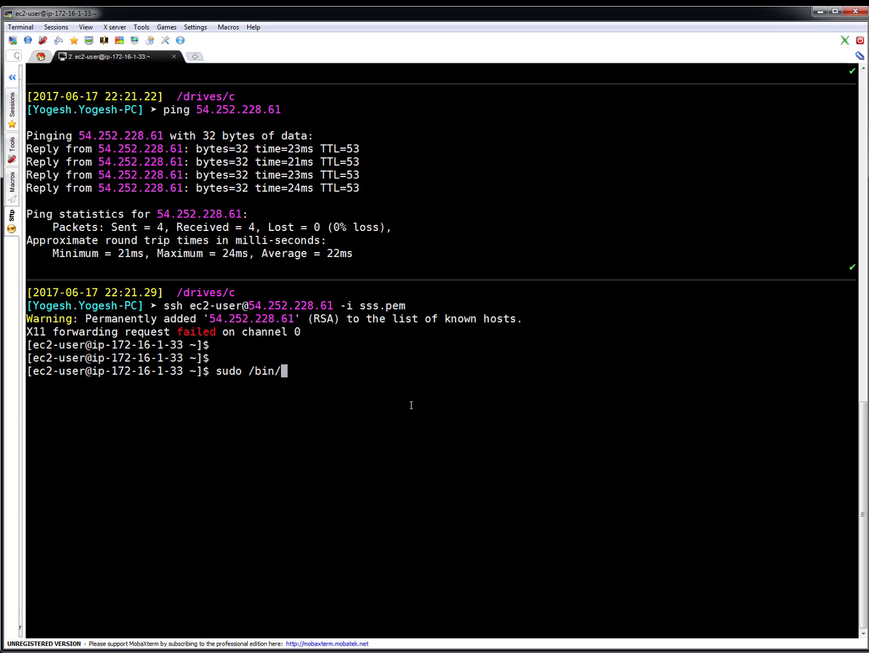
text(bash)
key(Return)
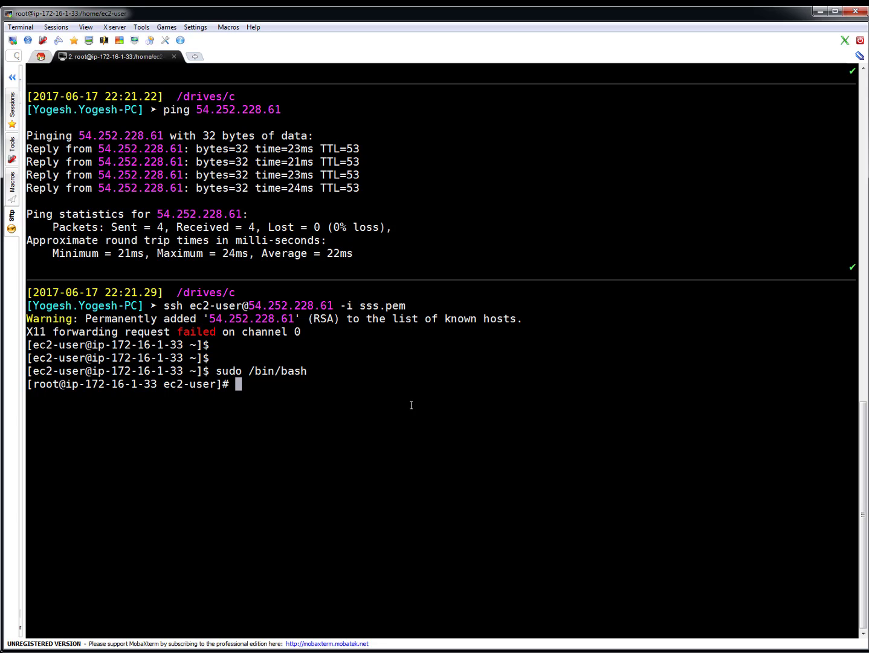
- Test appserver's internet access by pinging google.com, and stop the ping after a couple of replies
text(ping google.com)
key(Return)
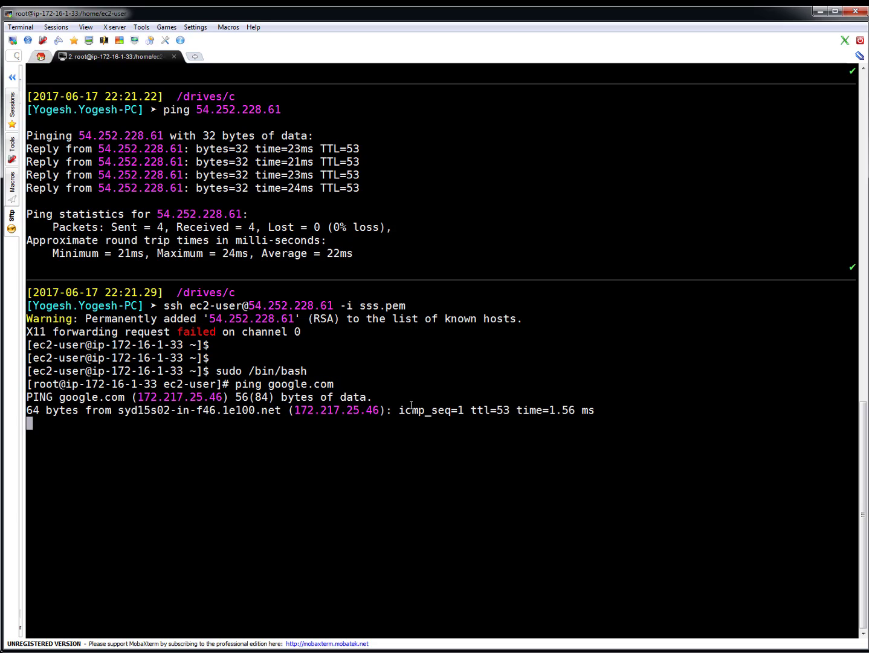
key(ctrl+c)
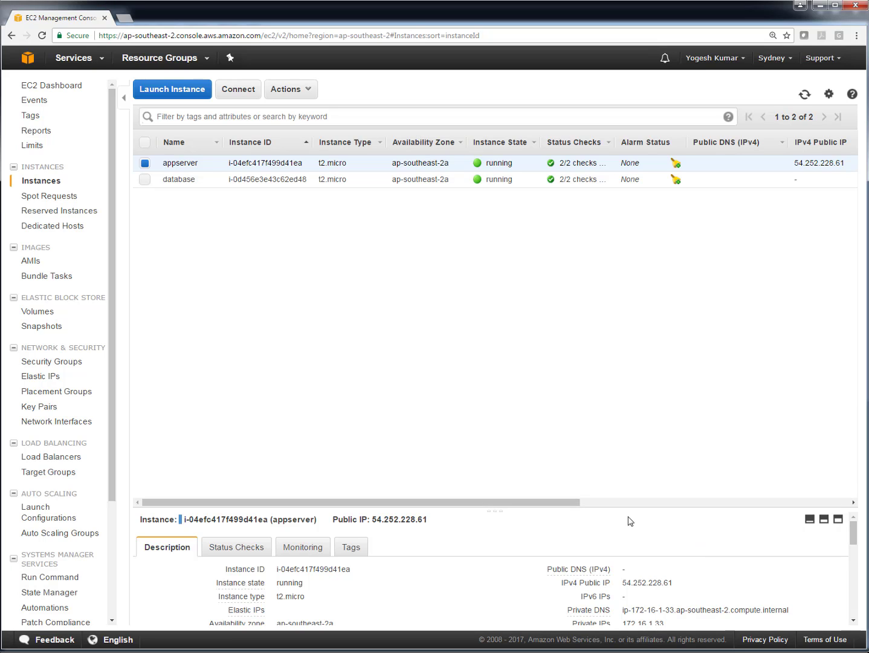
- In the EC2 console, select only the database instance and copy its private IP 172.16.2.146 from the instance details
click(144, 178)
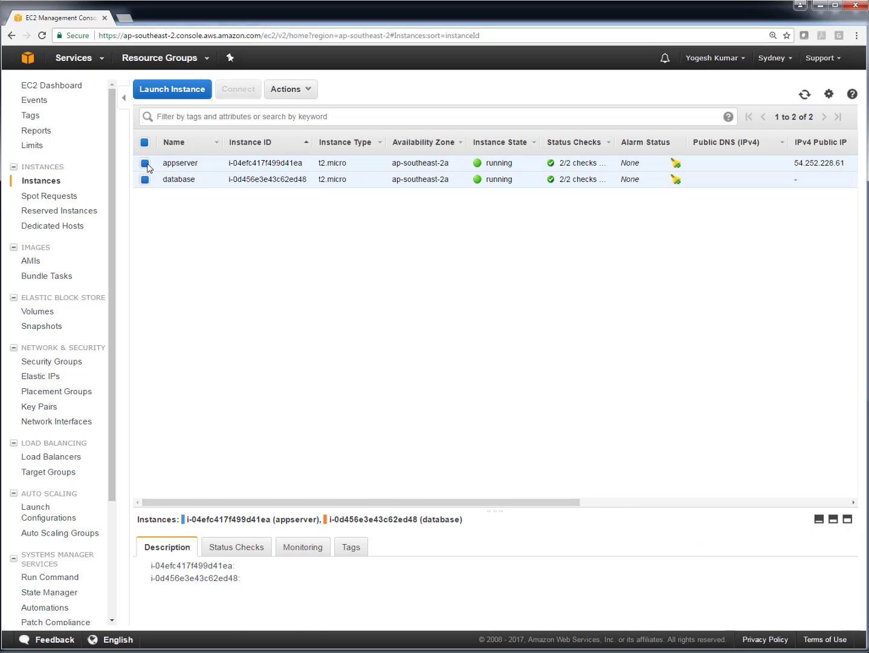
click(145, 163)
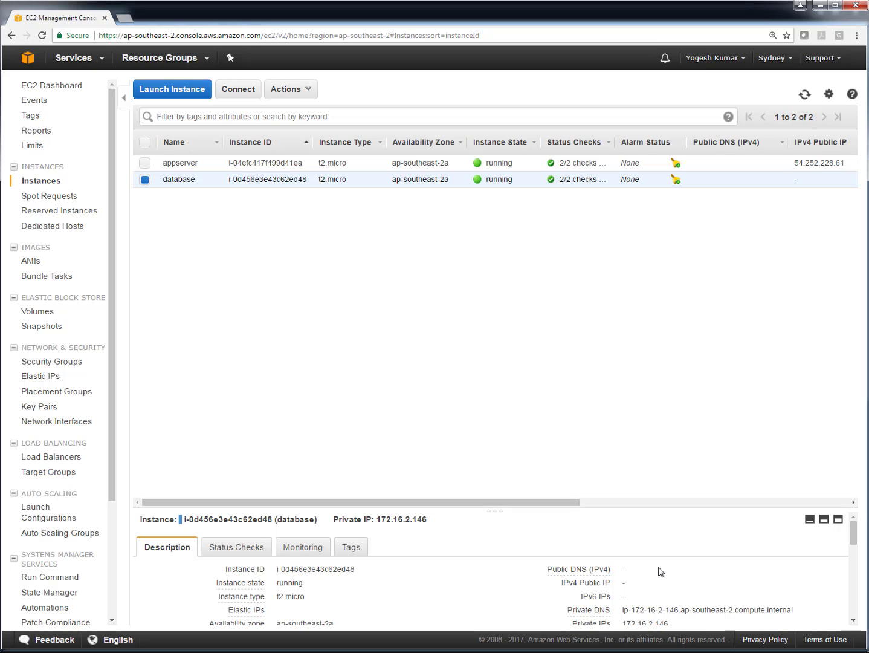
scroll(663, 572, down, 2)
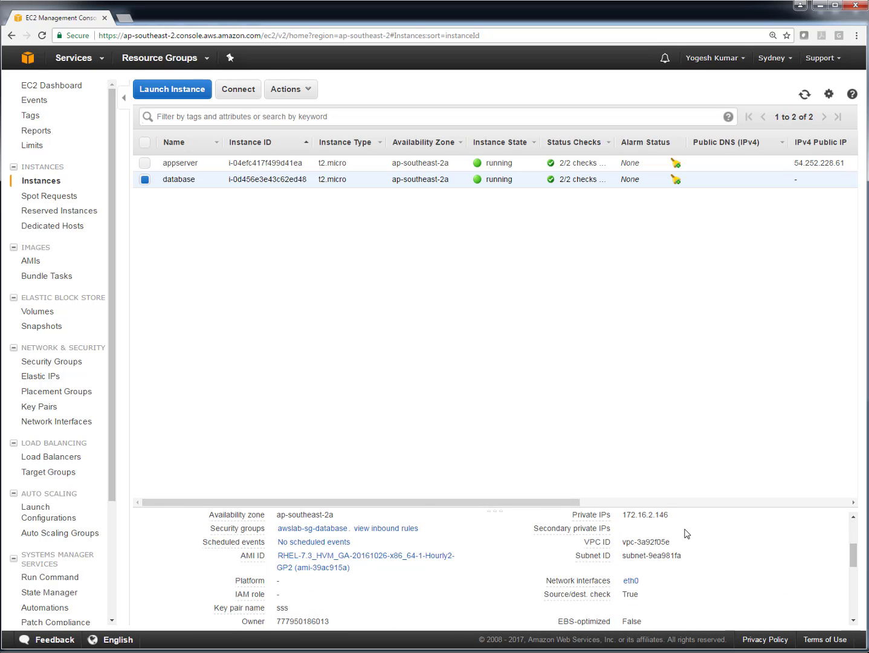
drag(682, 523, 648, 512)
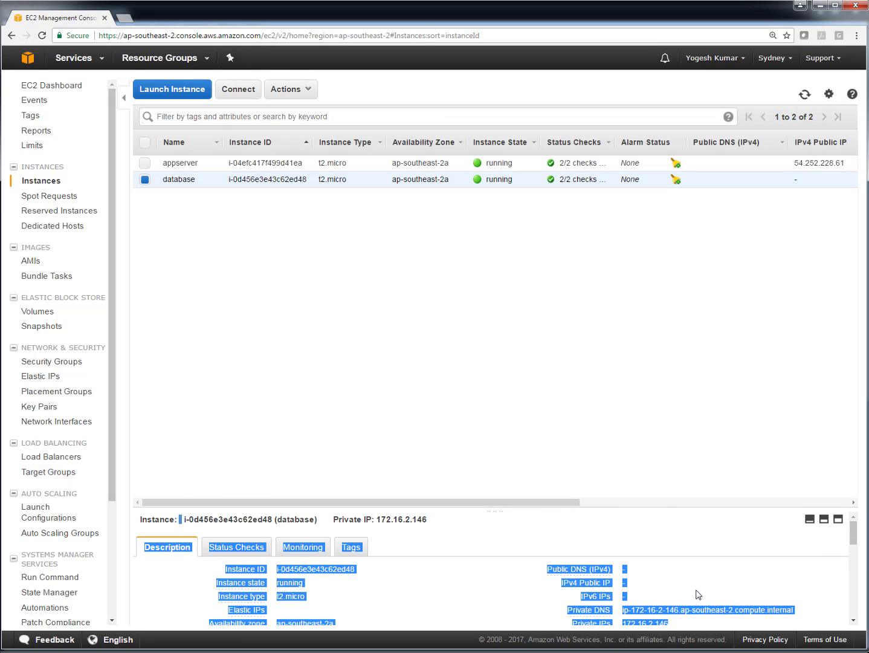
scroll(697, 595, down, 1)
click(687, 580)
drag(667, 569, 622, 568)
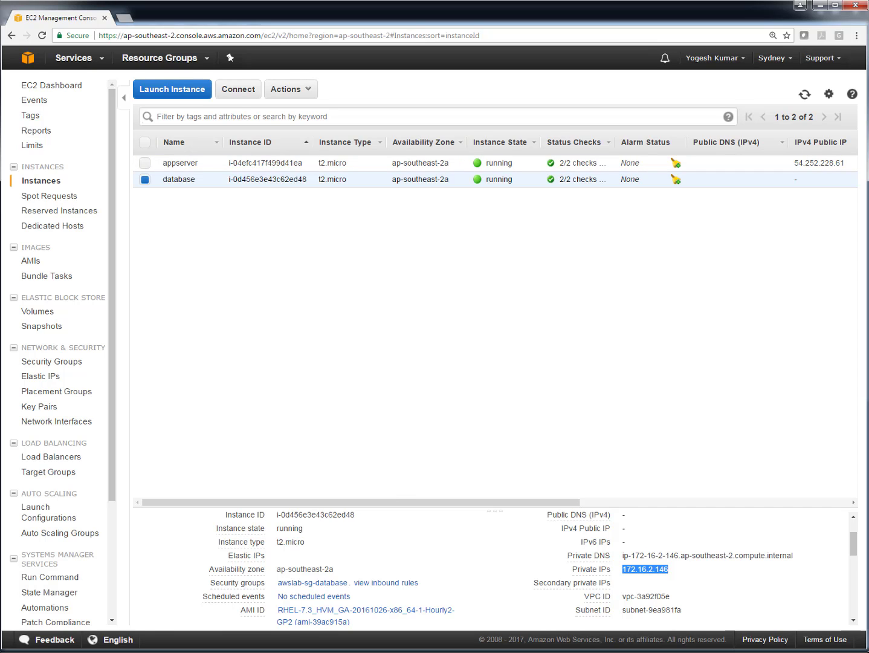
- Switch to the MobaXterm terminal and list appserver's network interfaces with ifconfig -a
key(alt+Tab)
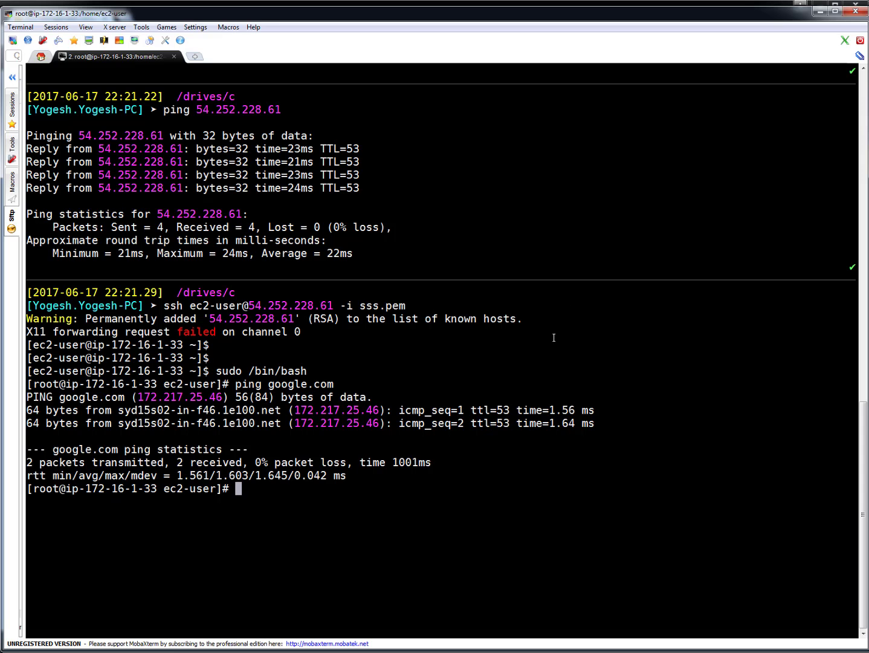
text(ifconfig -a)
key(Return)
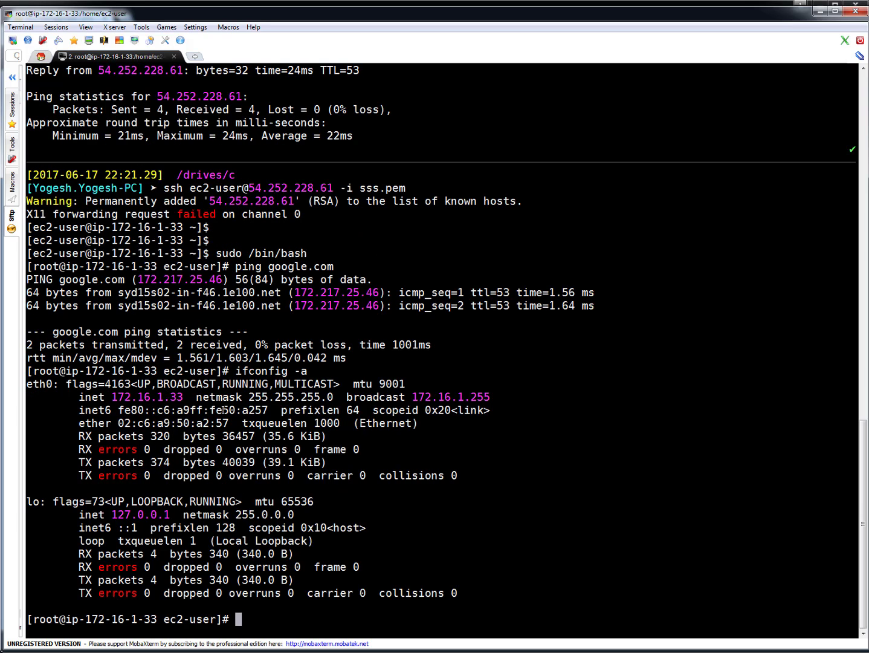
- Test SSH from appserver to the database with ssh 172.16.2.146, answering no to the host authenticity question
text(ssh 172.16.2.146)
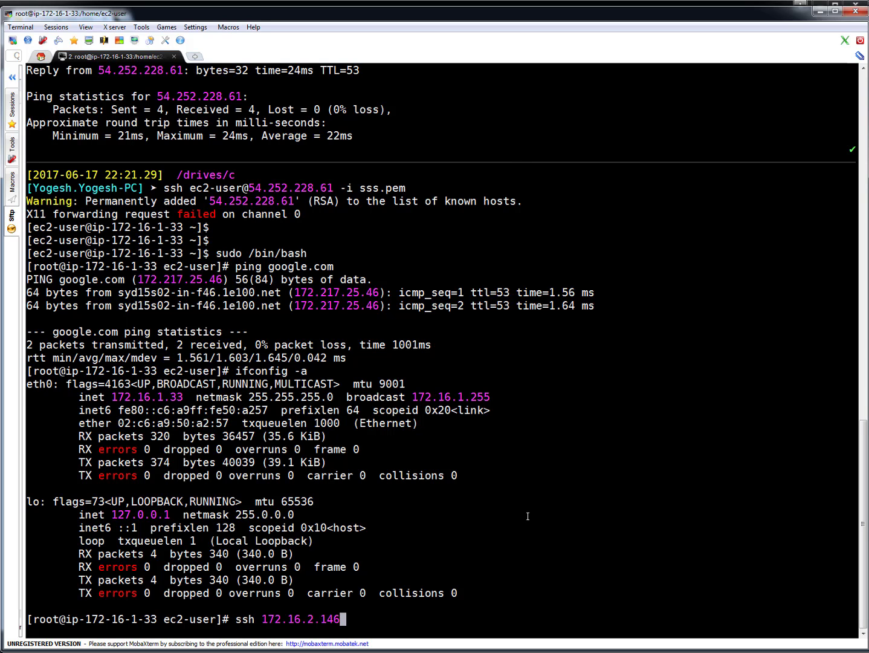
key(Return)
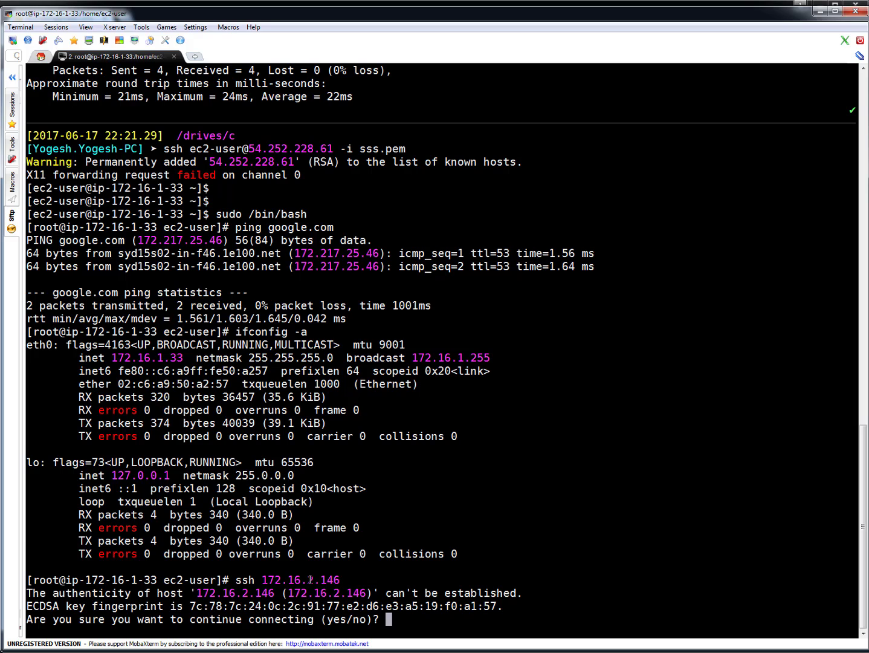
text(no)
key(Return)
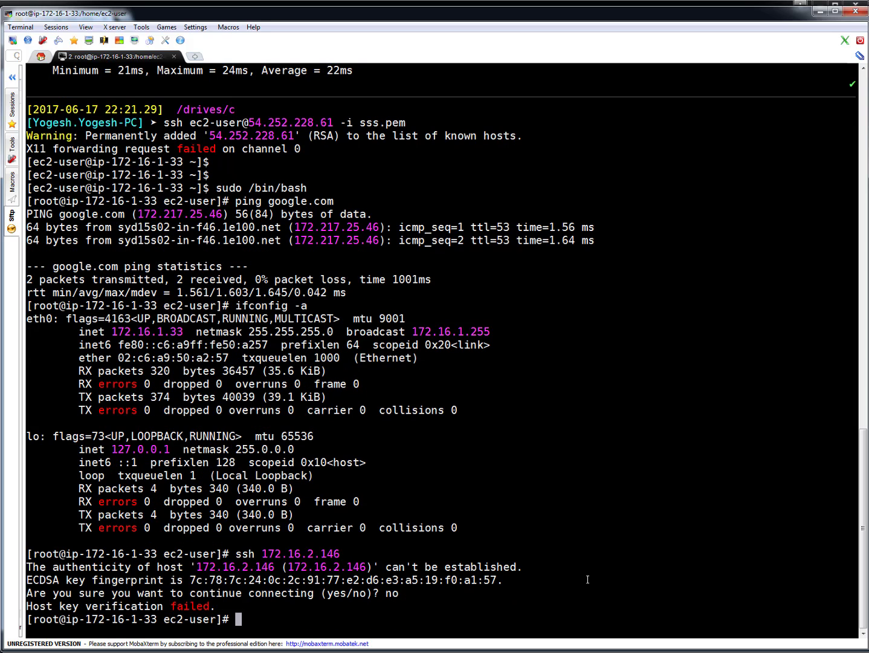
key(Return)
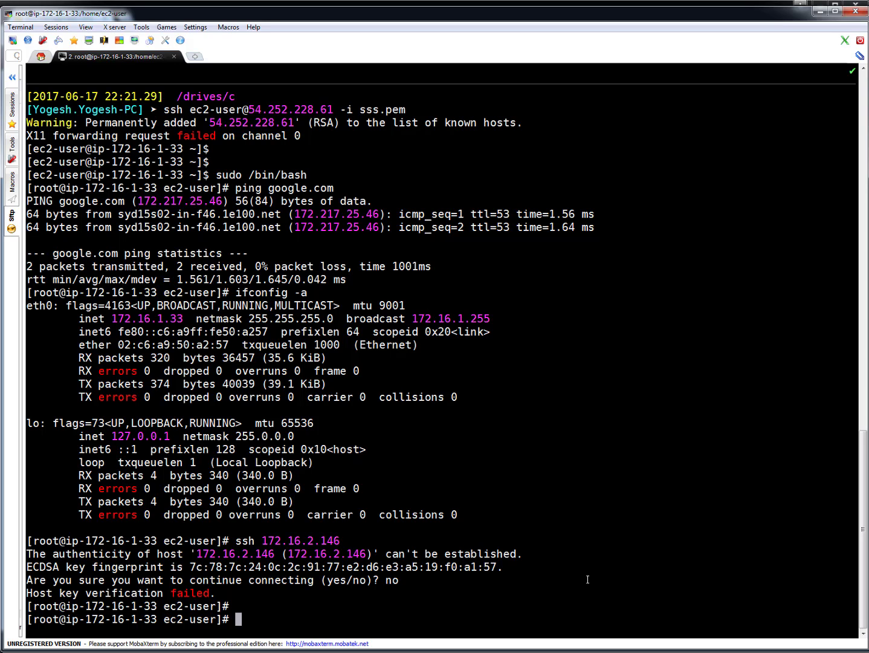
- Copy the database IP 172.16.2.146 and check for a port-testing tool by listing commands beginning with nm and running nc
double_click(311, 540)
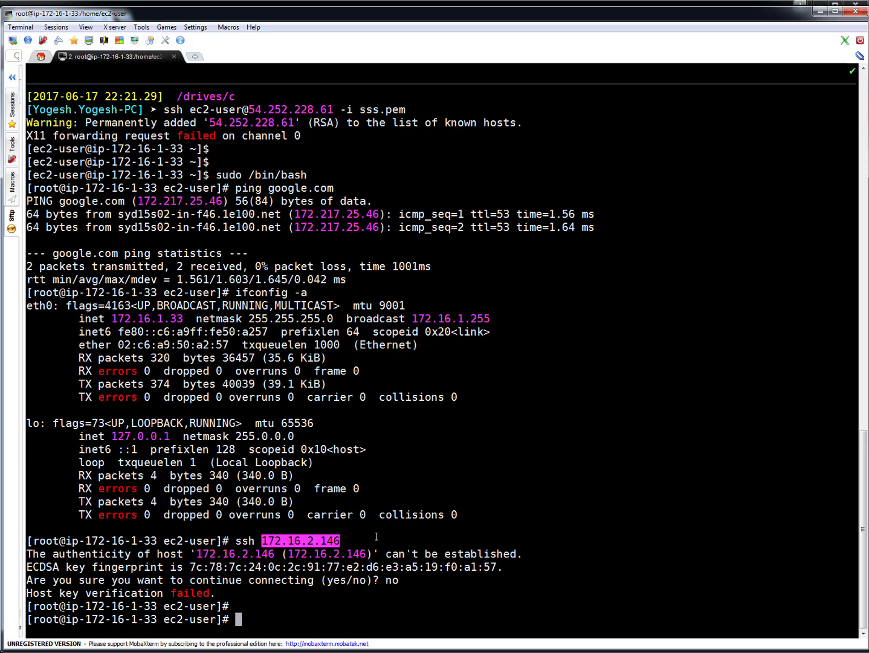
text(tel)
key(BackSpace)
key(BackSpace)
key(BackSpace)
text(nm)
key(Tab)
key(Tab)
key(Tab)
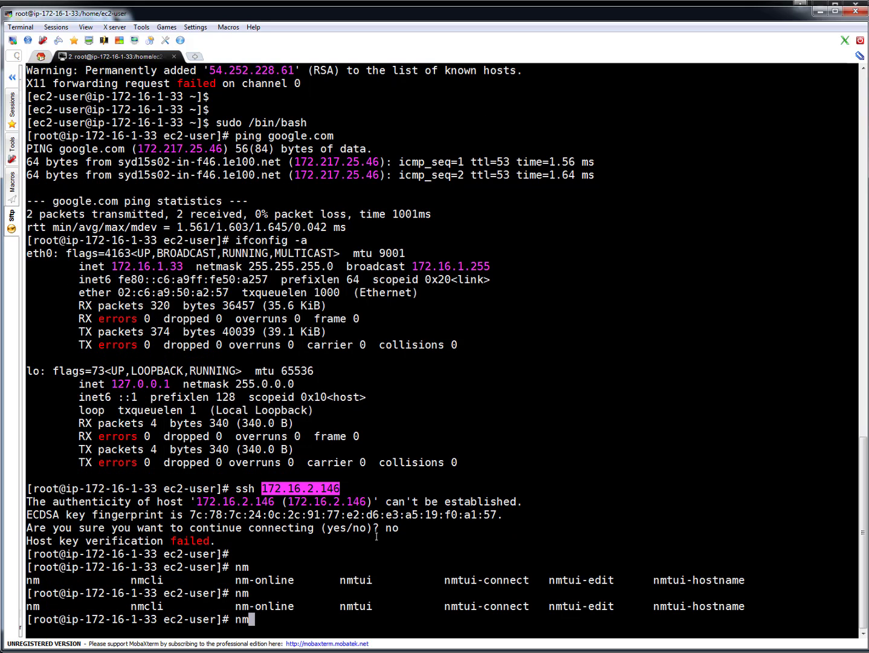
key(BackSpace)
key(BackSpace)
text(nc)
key(Return)
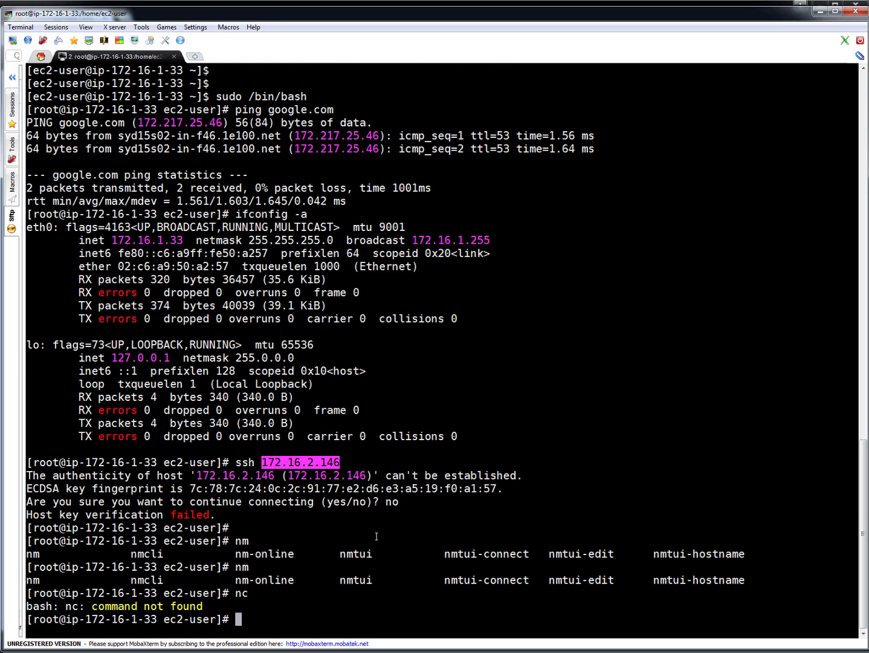
- Install telnet with yum install telnet -y and test the database port with echo | telnet 172.16.2.146 3110
text(yum install te)
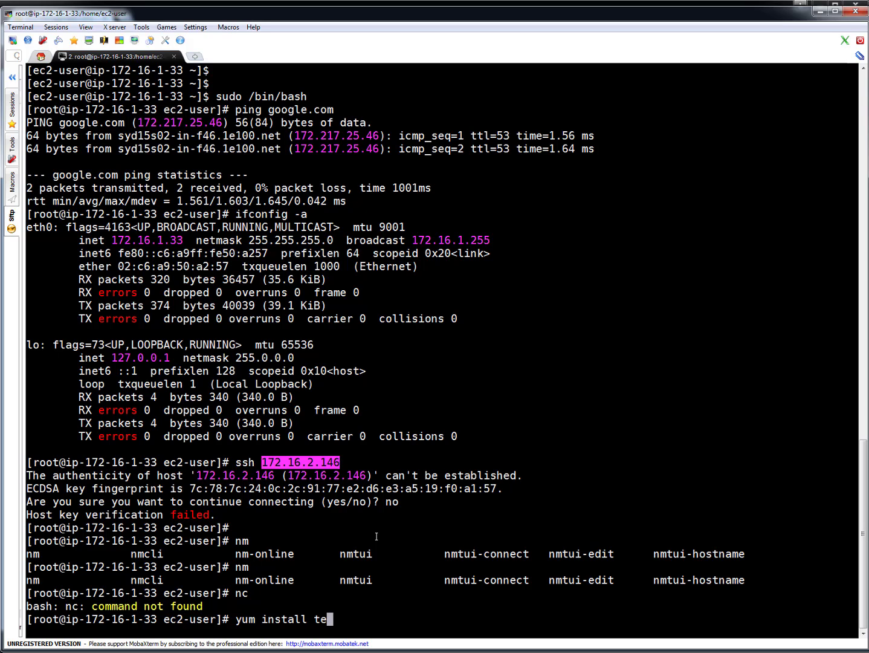
text(lnet -y)
key(Return)
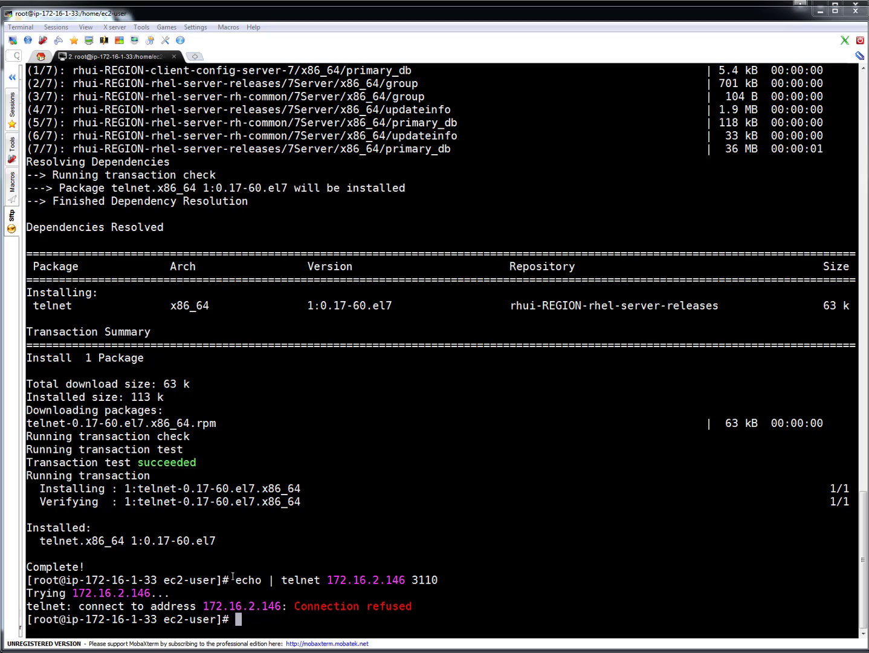
- Review the telnet test's command, target address, port and response, and clear the terminal screen
drag(233, 577, 353, 579)
double_click(367, 579)
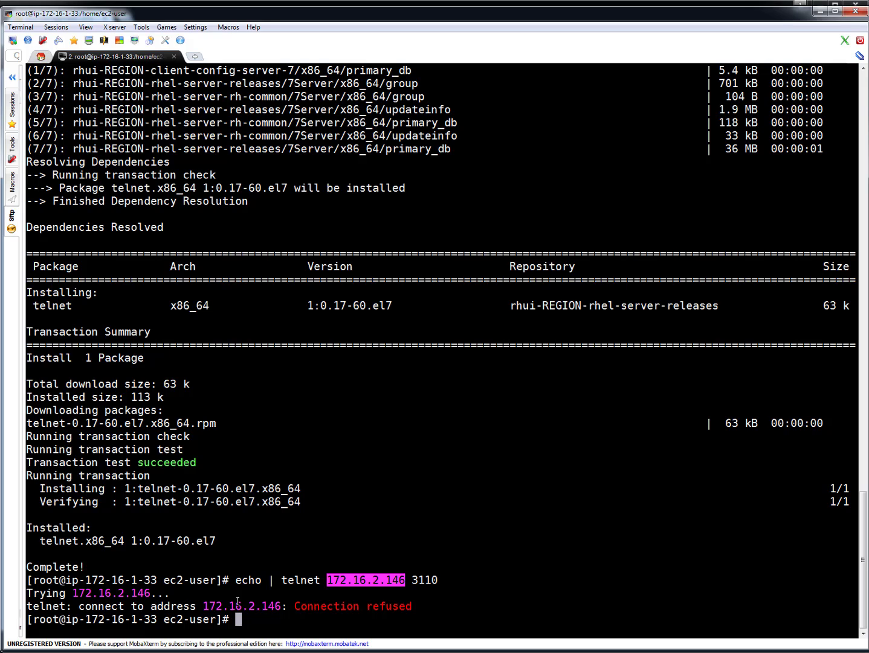
drag(418, 606, 28, 579)
click(233, 545)
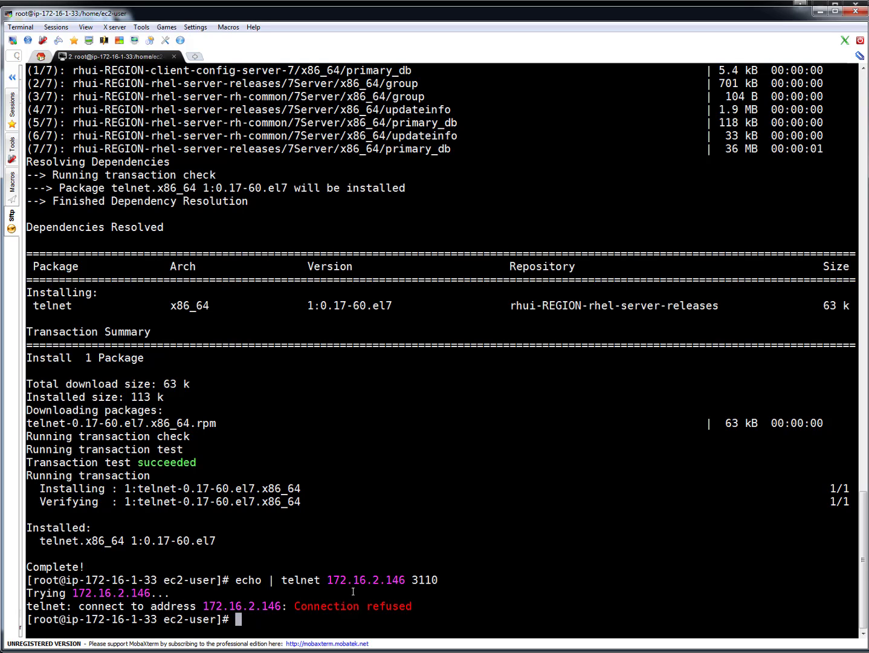
double_click(434, 578)
click(585, 542)
text(clear)
key(Return)
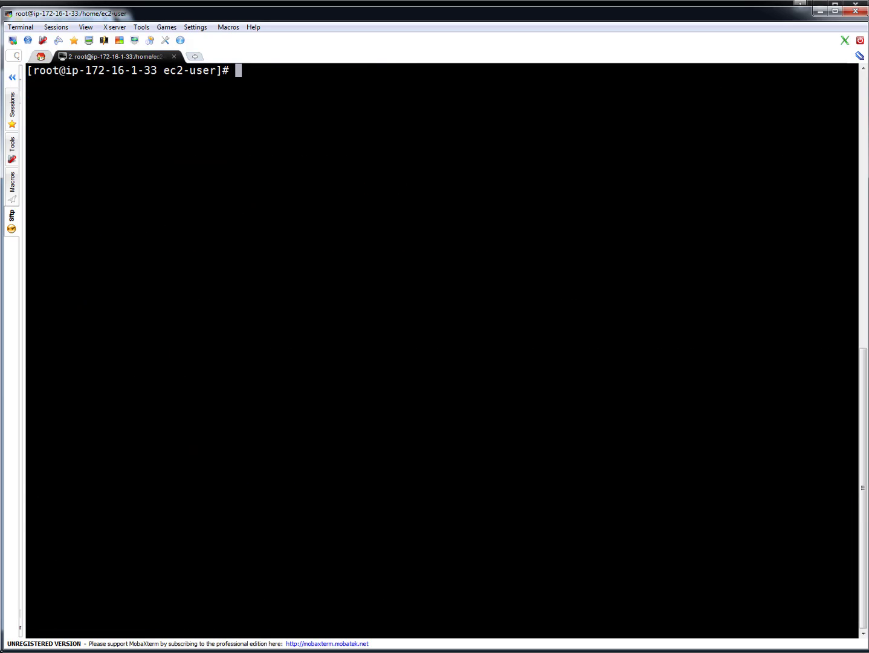